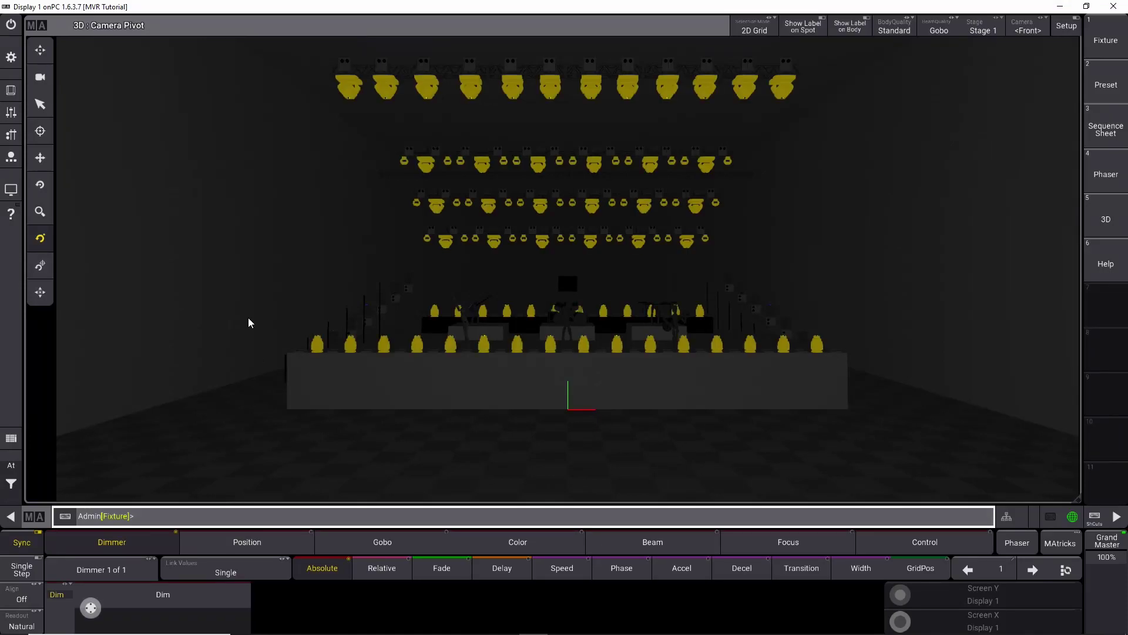
click(187, 461)
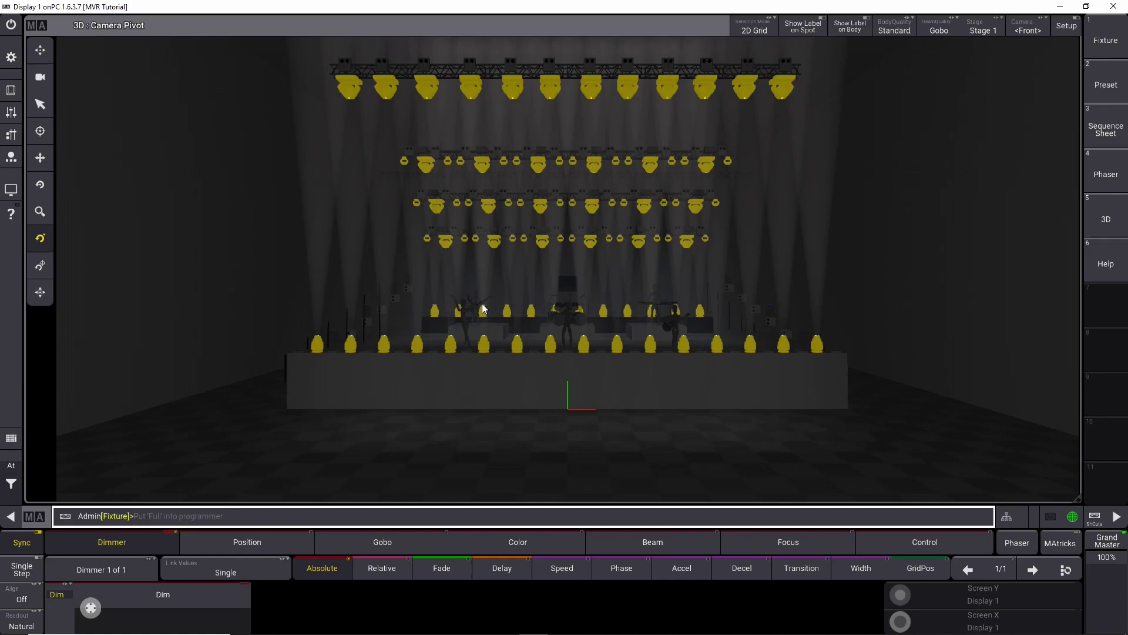
drag(243, 292, 481, 351)
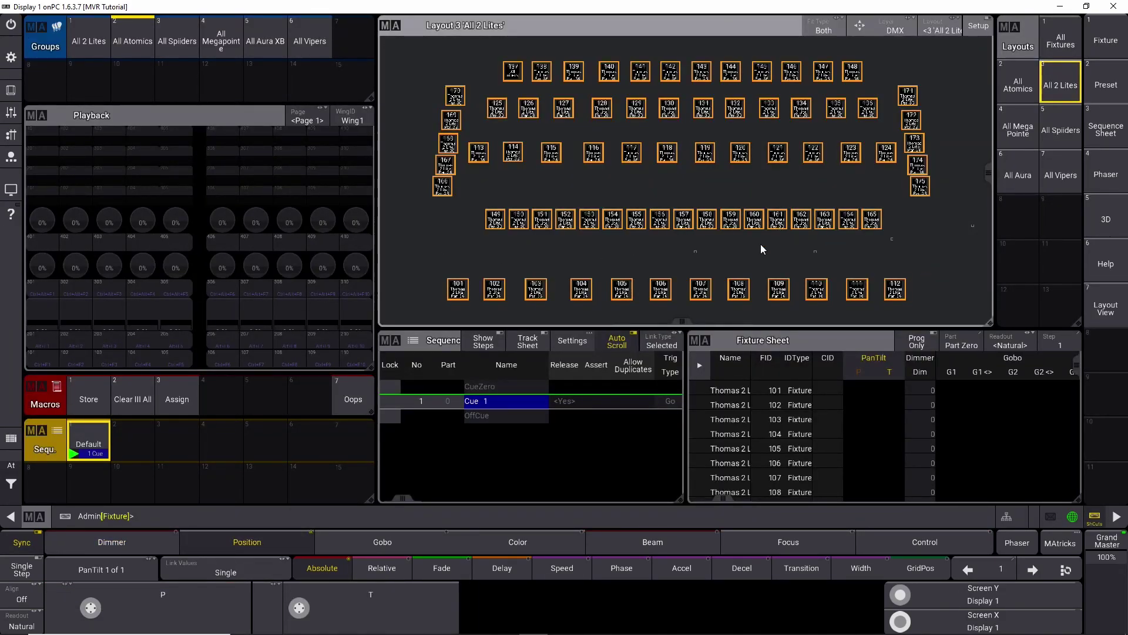
- Review the fixture arrangements in the All 2 Lites, All Atomics, All Mega Pointe and All Spiiders layouts
drag(761, 244, 766, 241)
click(1018, 88)
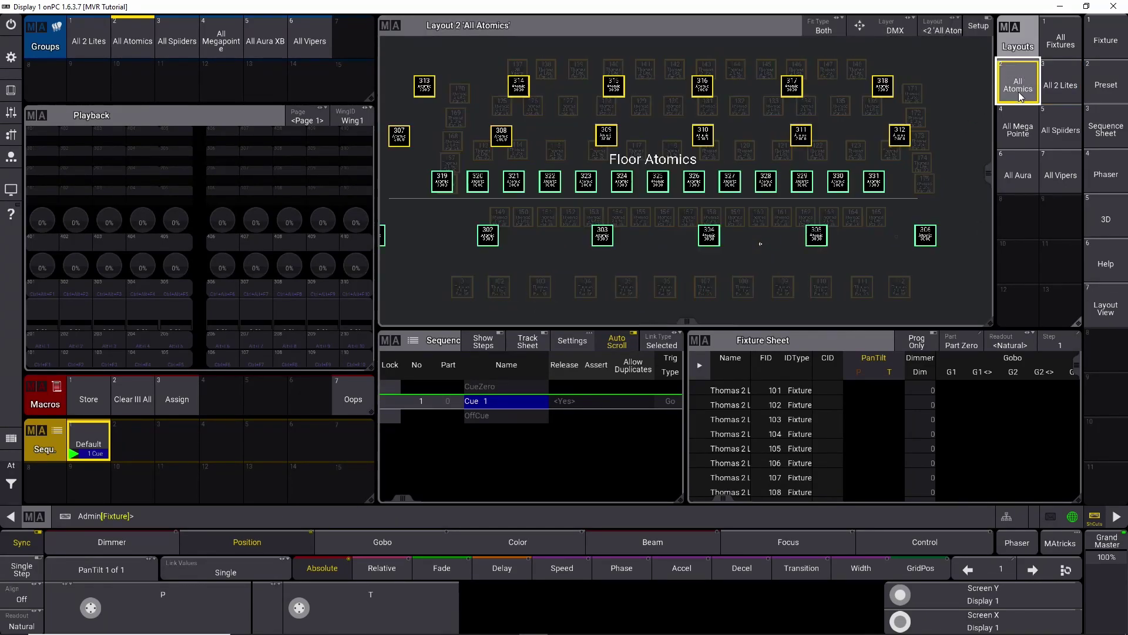
drag(725, 210, 666, 247)
click(1005, 136)
scroll(651, 197, up, 3)
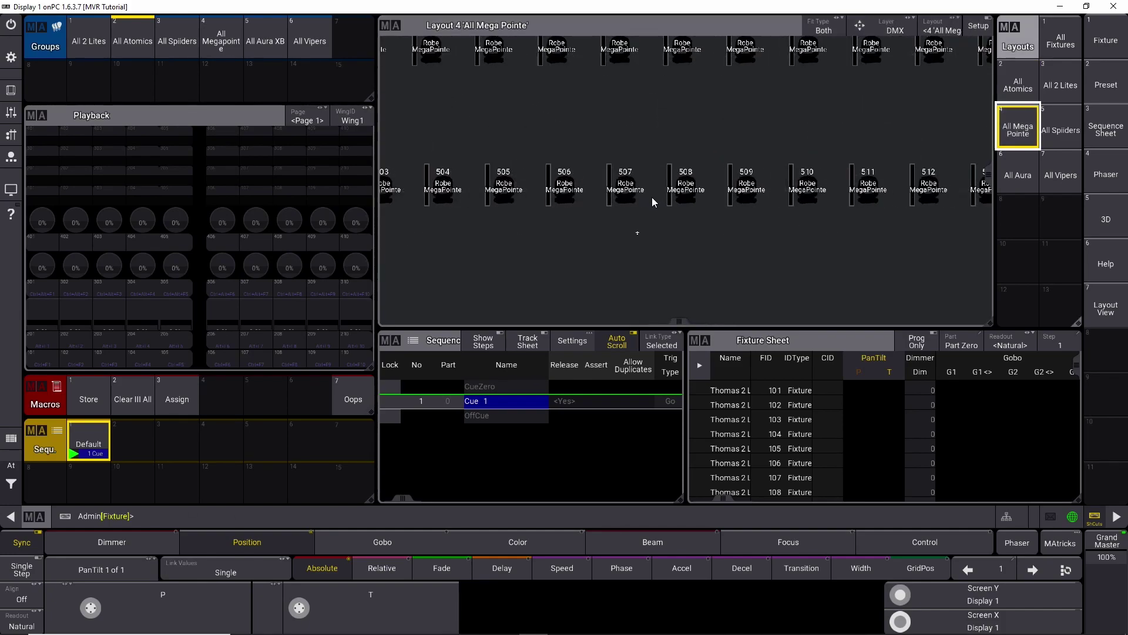
scroll(723, 245, down, 2)
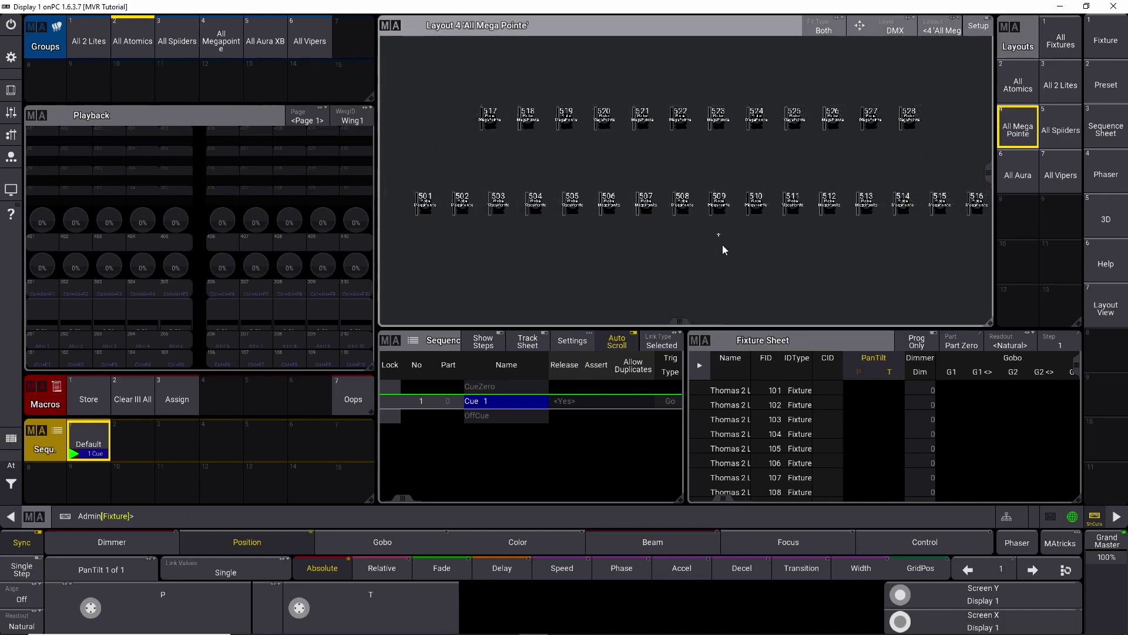
click(1060, 131)
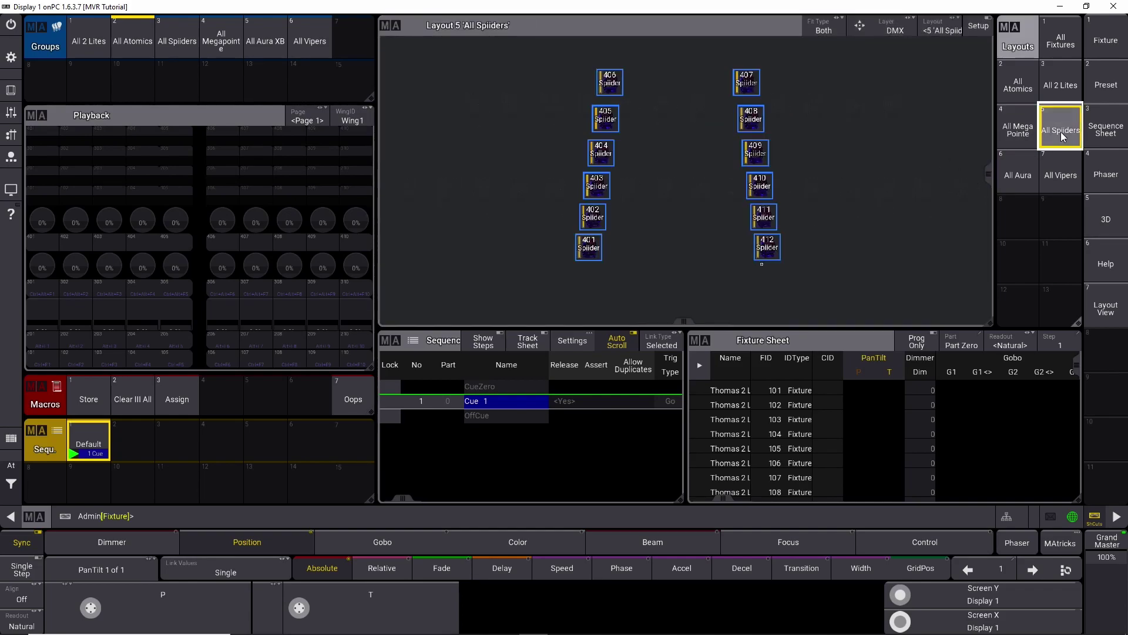
scroll(742, 245, down, 1)
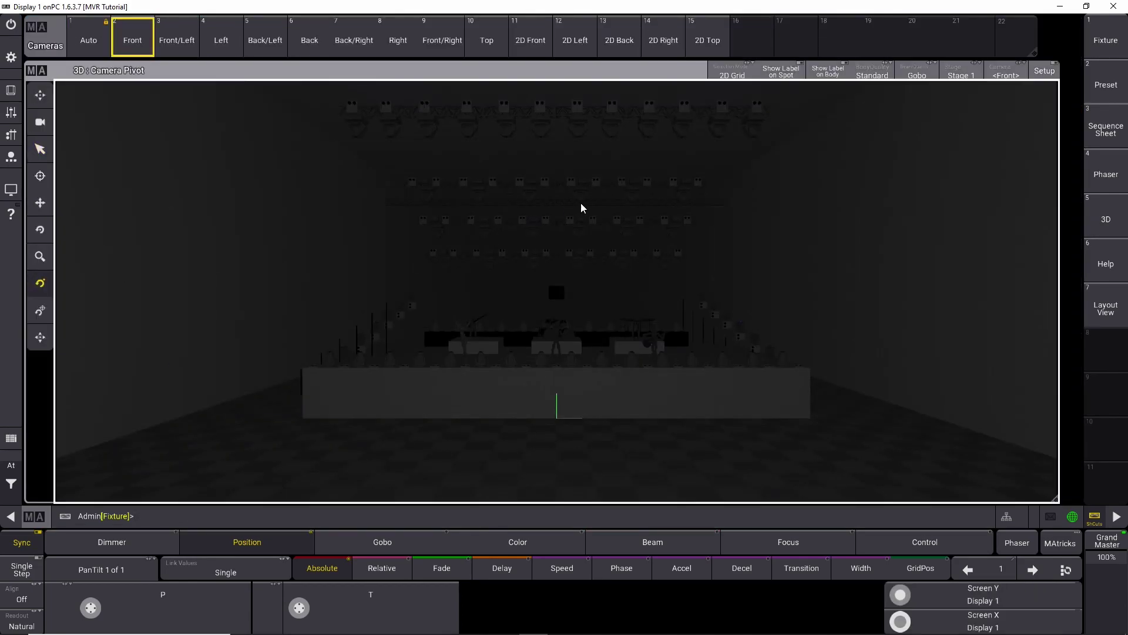
drag(569, 202, 1127, 219)
drag(793, 231, 731, 262)
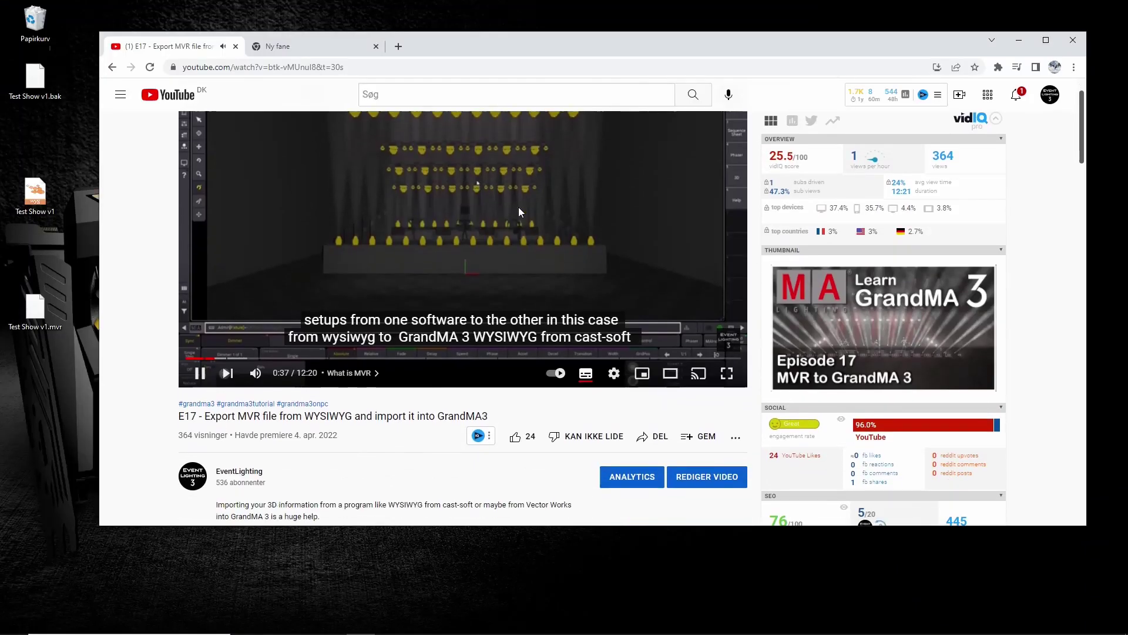
- Switch to the browser and look up the shared MVR folder link in the YouTube video's description
scroll(518, 207, down, 5)
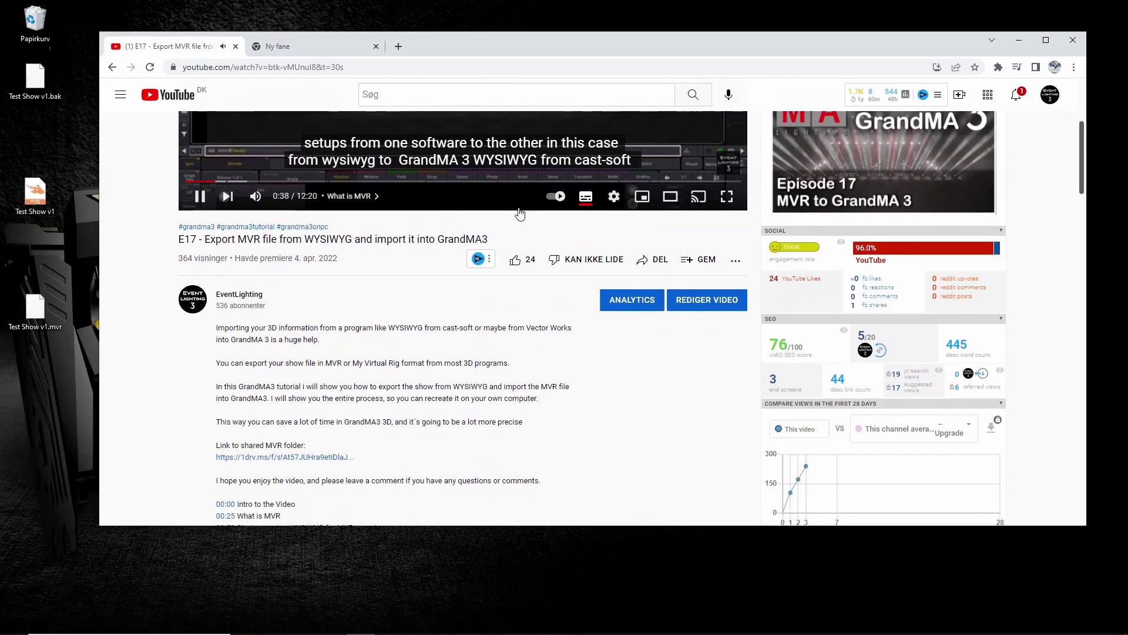
scroll(518, 207, down, 3)
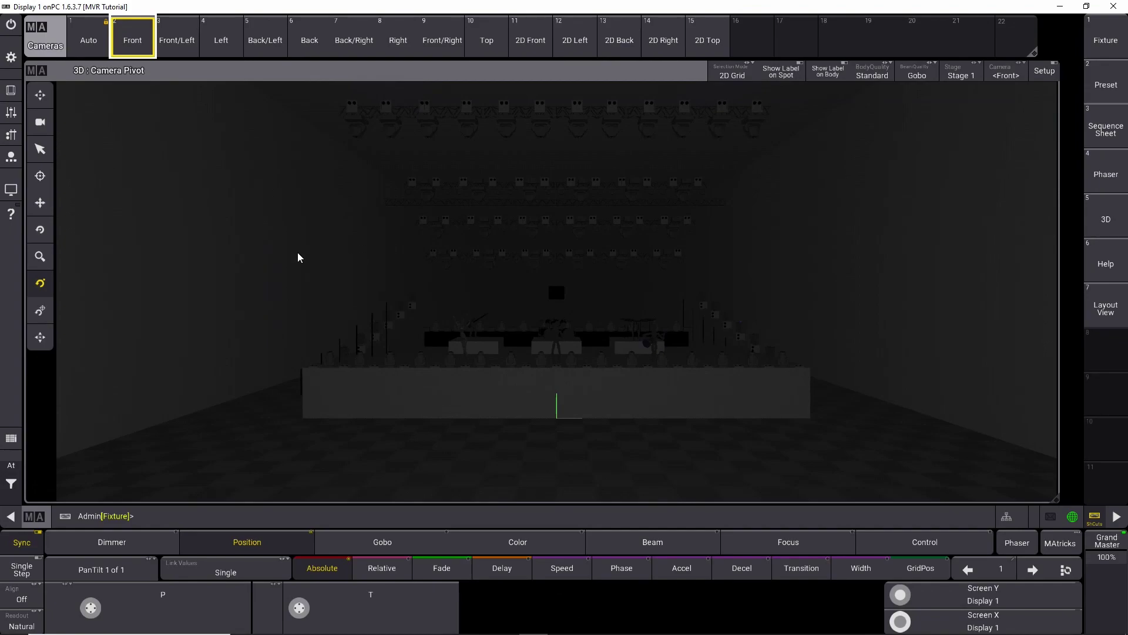
- Examine the 3D stage from several angles and through the Front, Front/Left, Left, Back/Left and Back cameras, ending on Front
drag(411, 243, 622, 263)
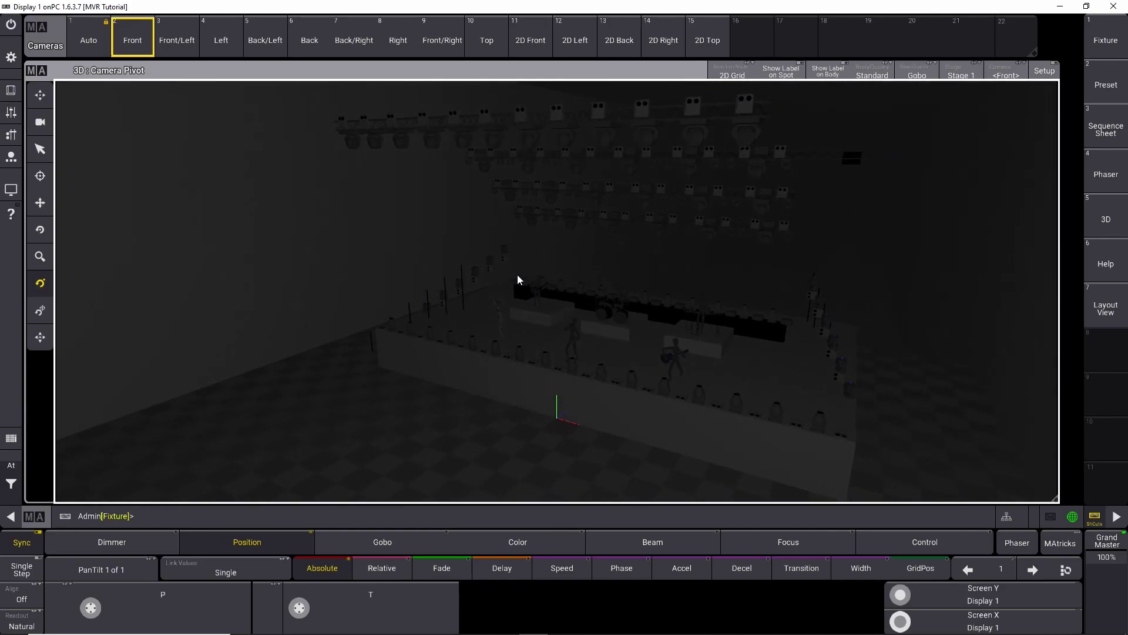
drag(517, 273, 638, 275)
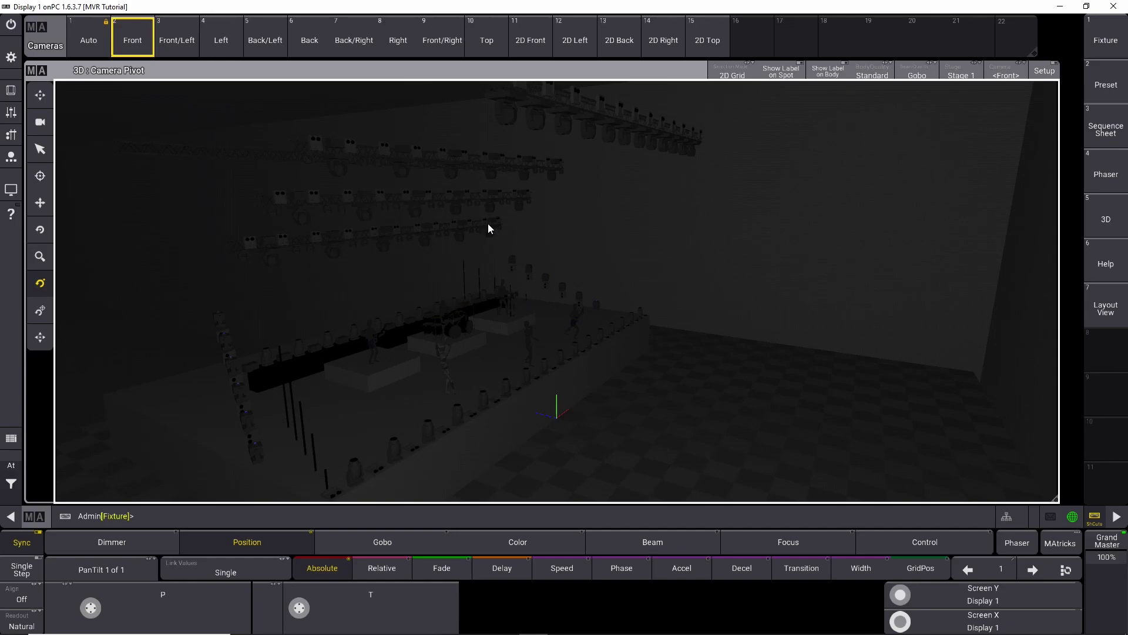
drag(498, 250, 559, 247)
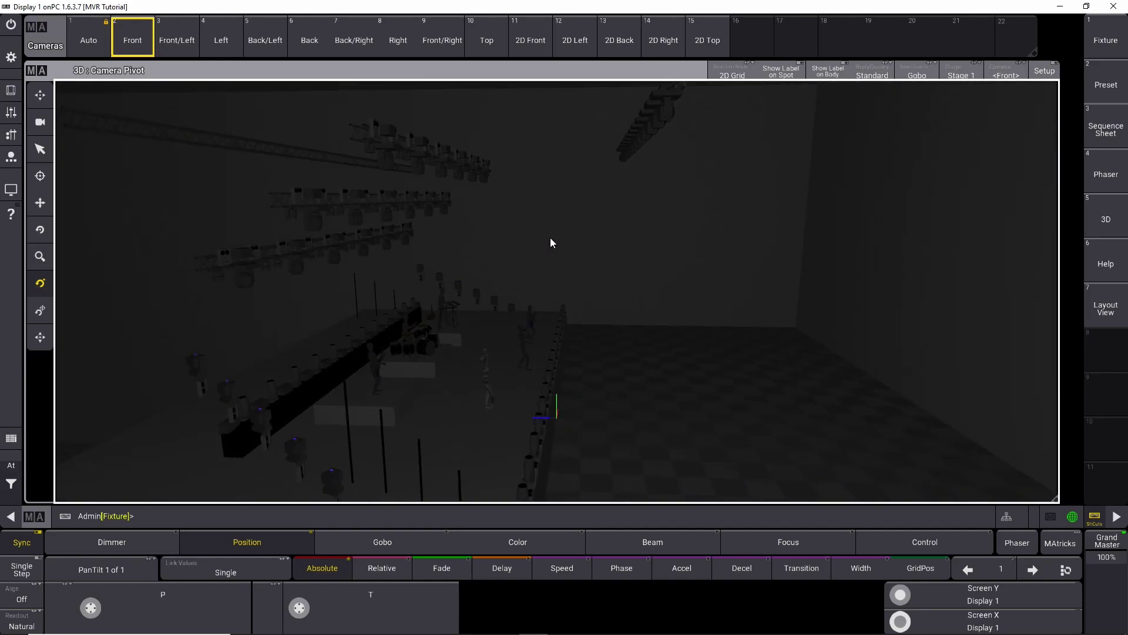
click(134, 45)
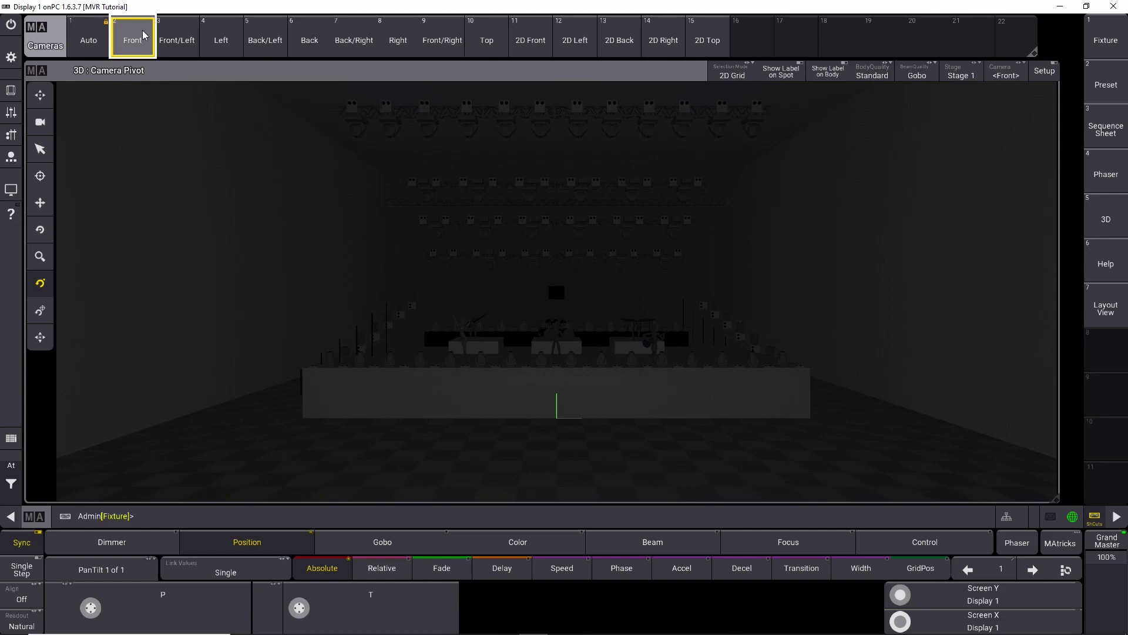
click(167, 44)
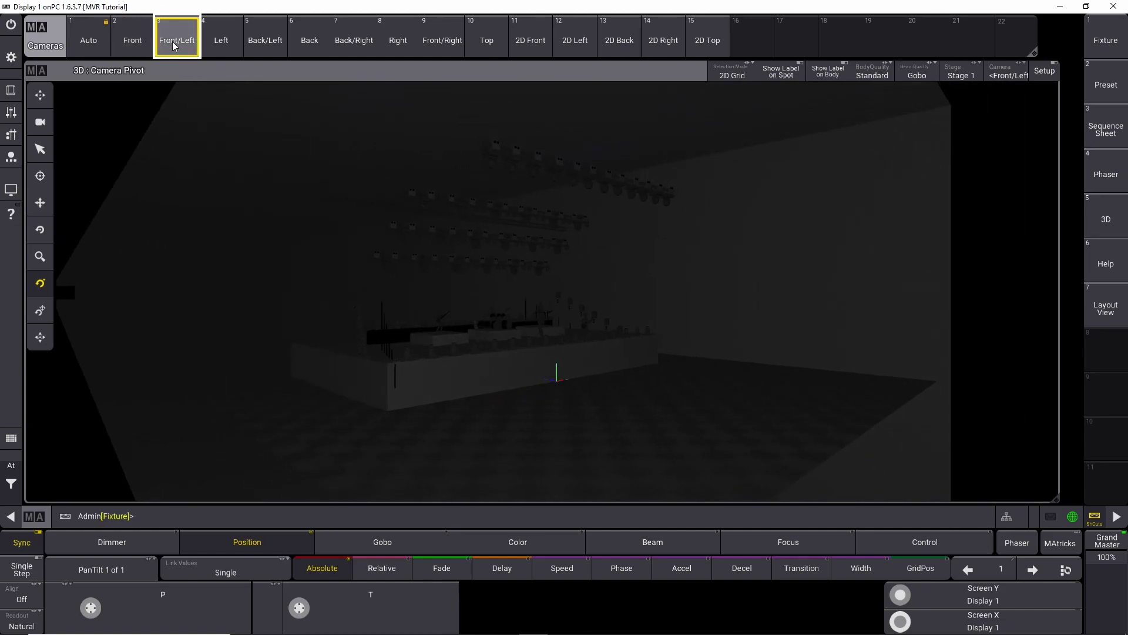
click(221, 41)
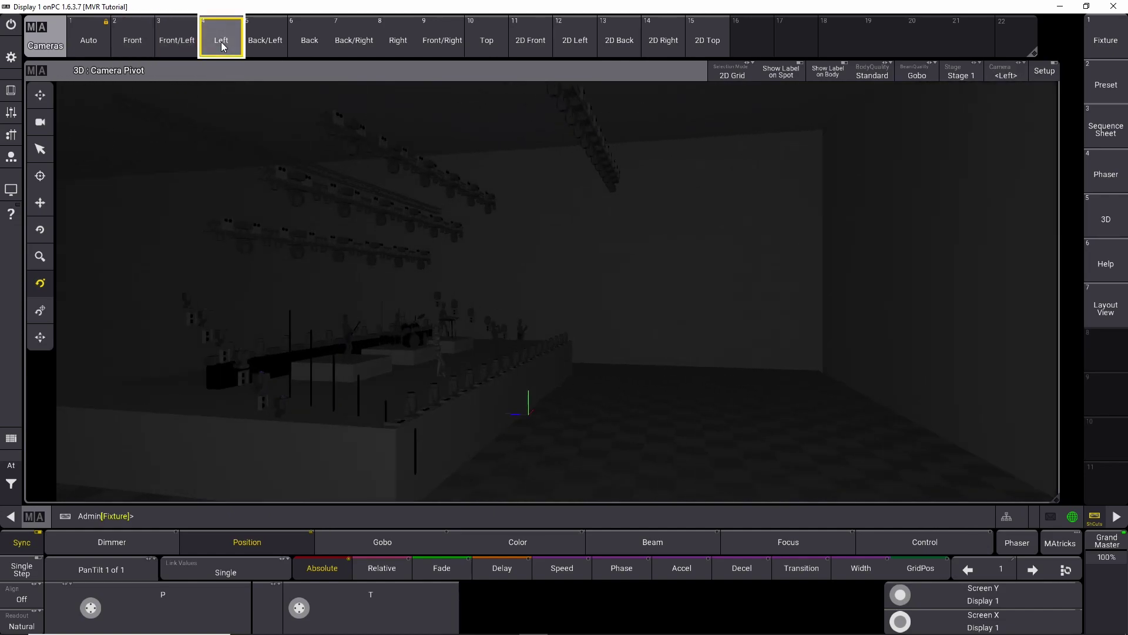
click(262, 43)
click(311, 43)
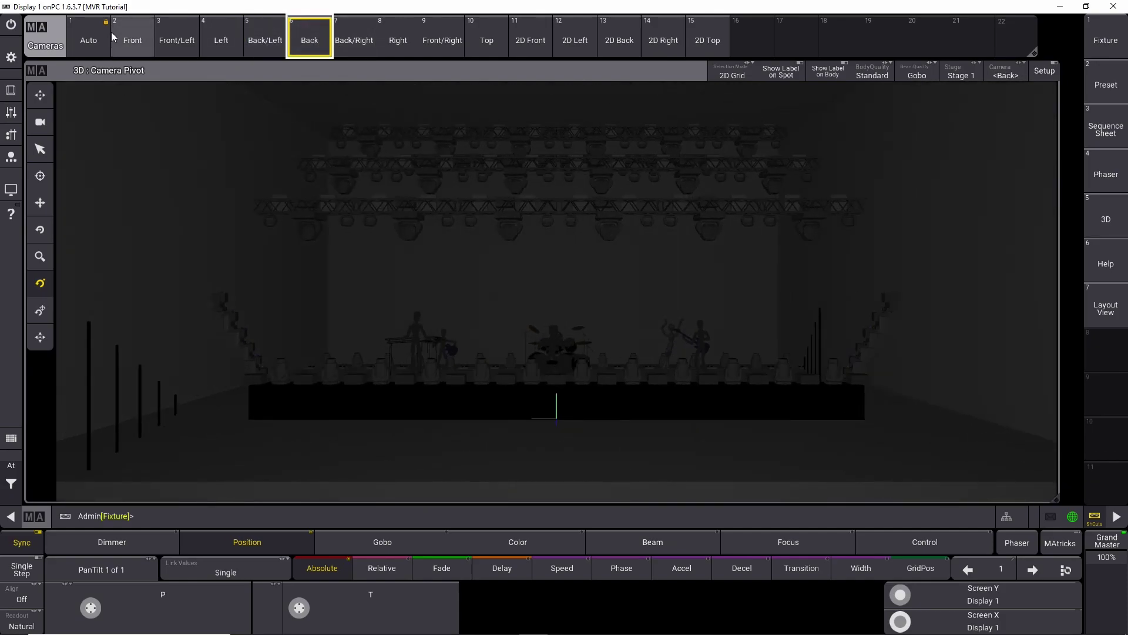
click(131, 43)
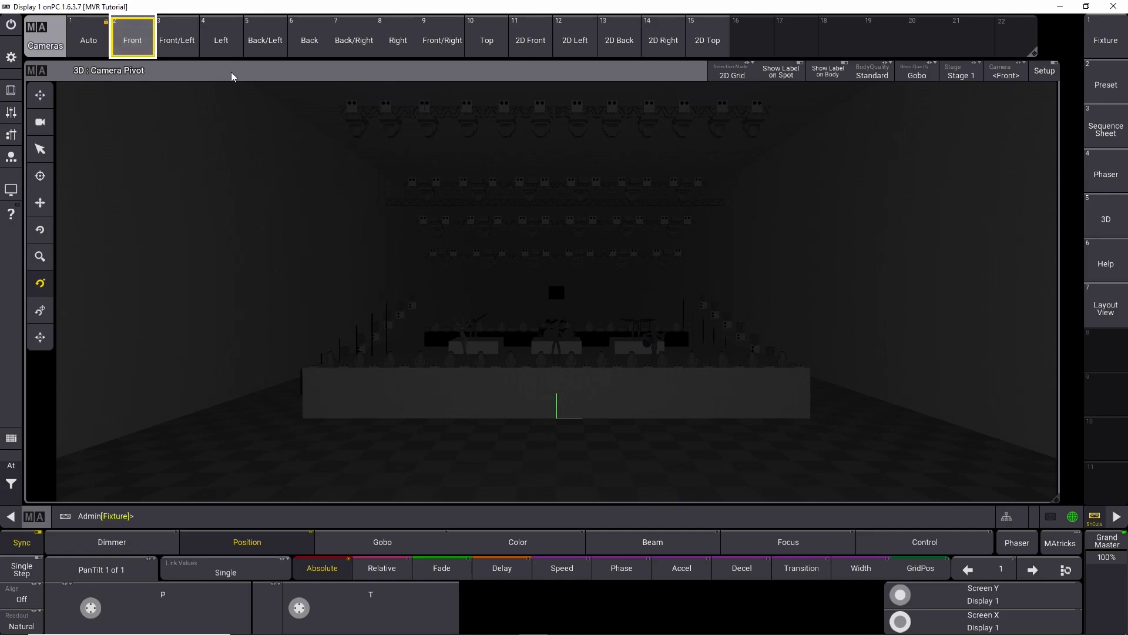
- Open the Layout View and store a first cue in the Default sequence
click(1108, 308)
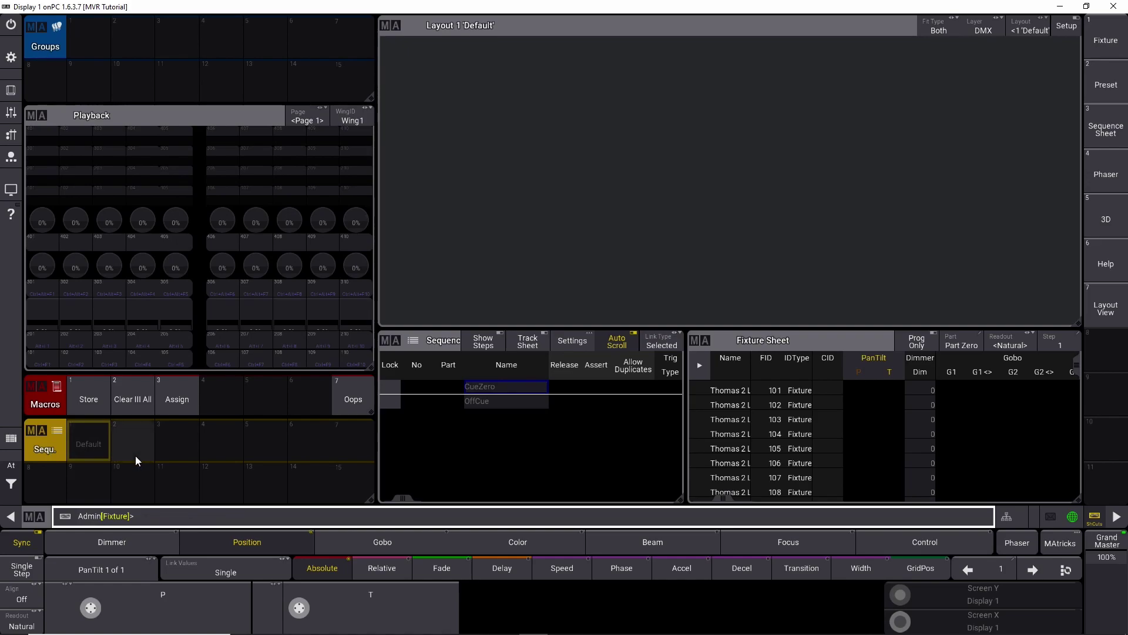
click(488, 385)
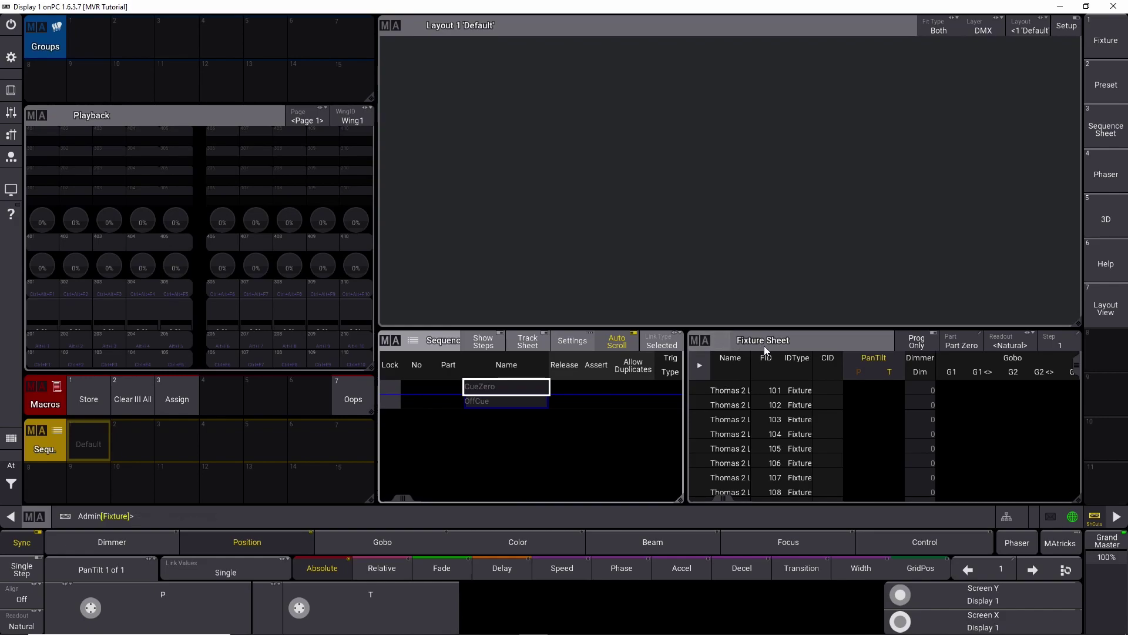
click(83, 446)
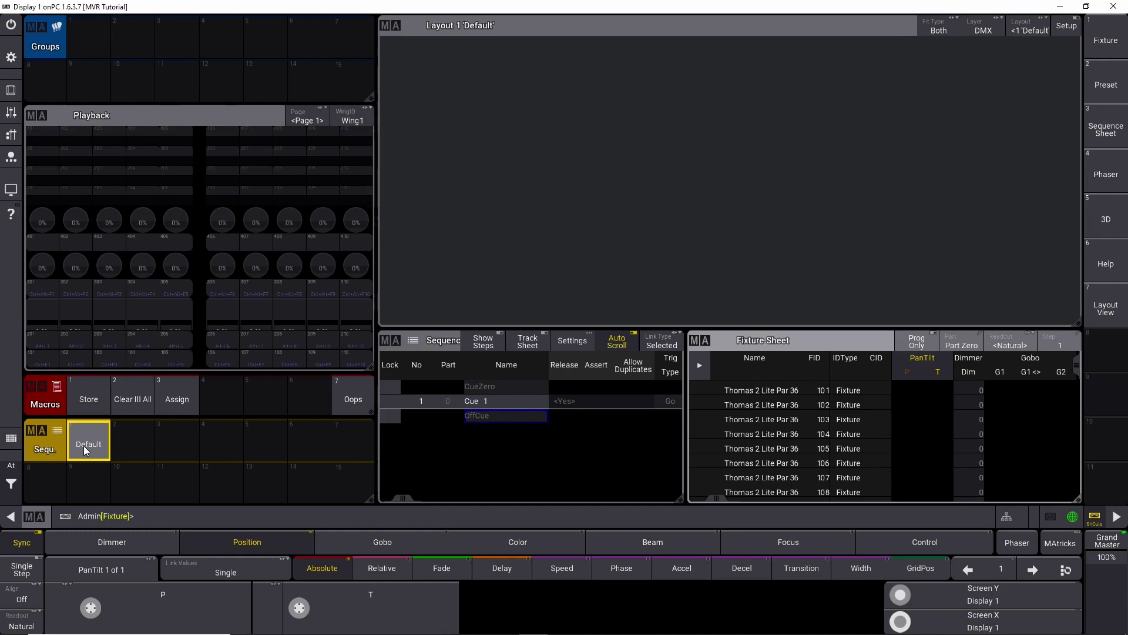
- Store all Thomas 2 Lite Par 36 fixtures, 101 to 175, as group 1 and label it All 2 Lites
drag(755, 392, 761, 482)
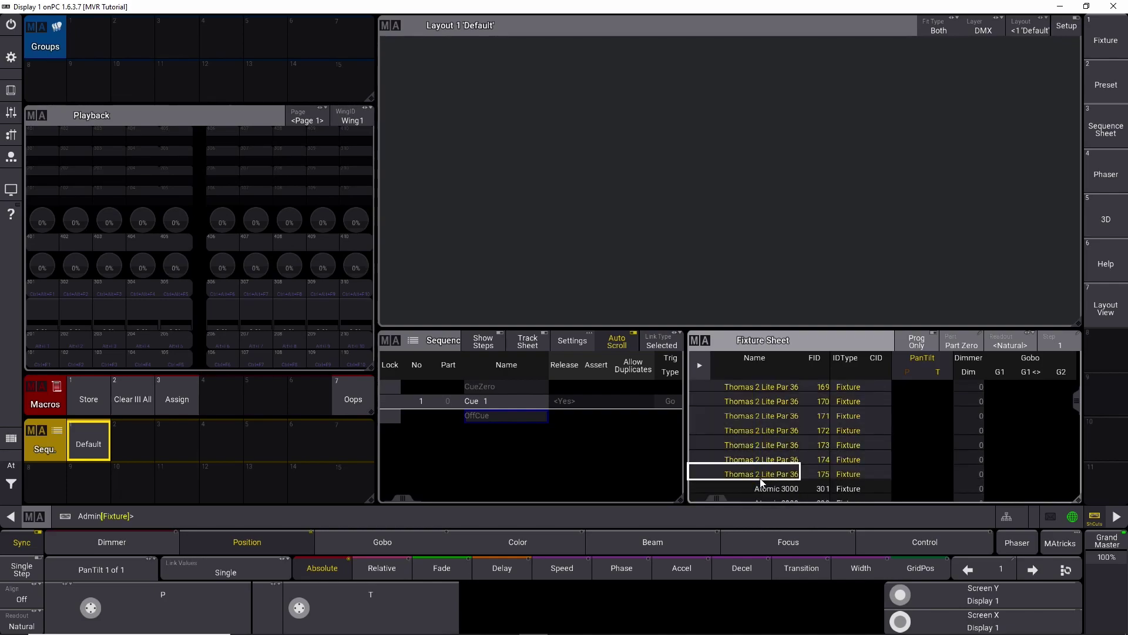
click(97, 392)
click(87, 35)
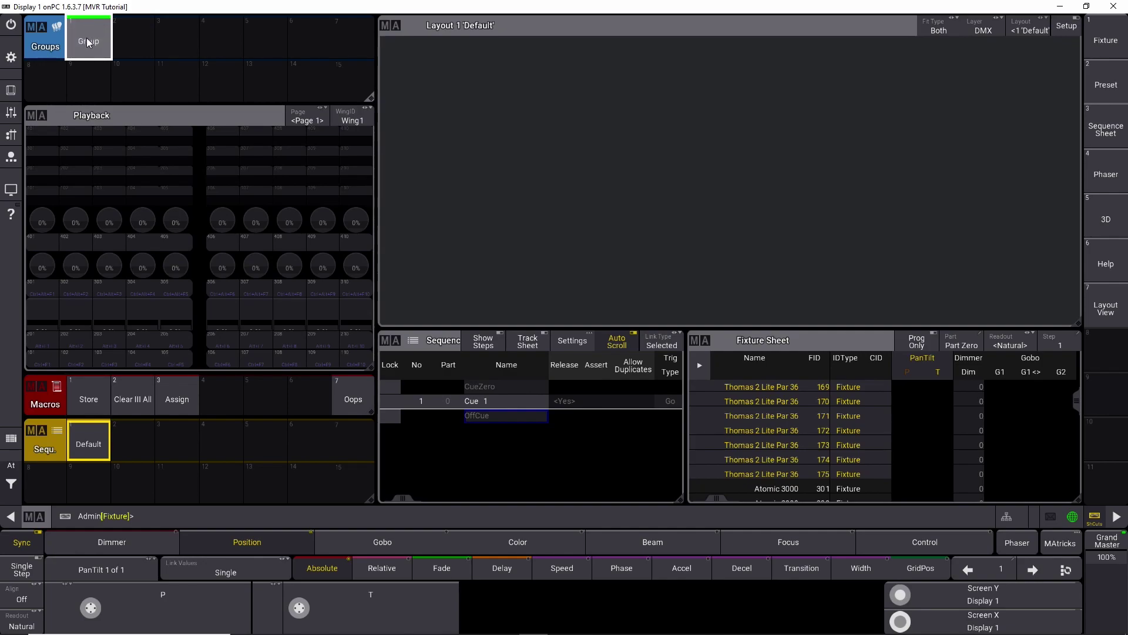
drag(87, 40, 82, 31)
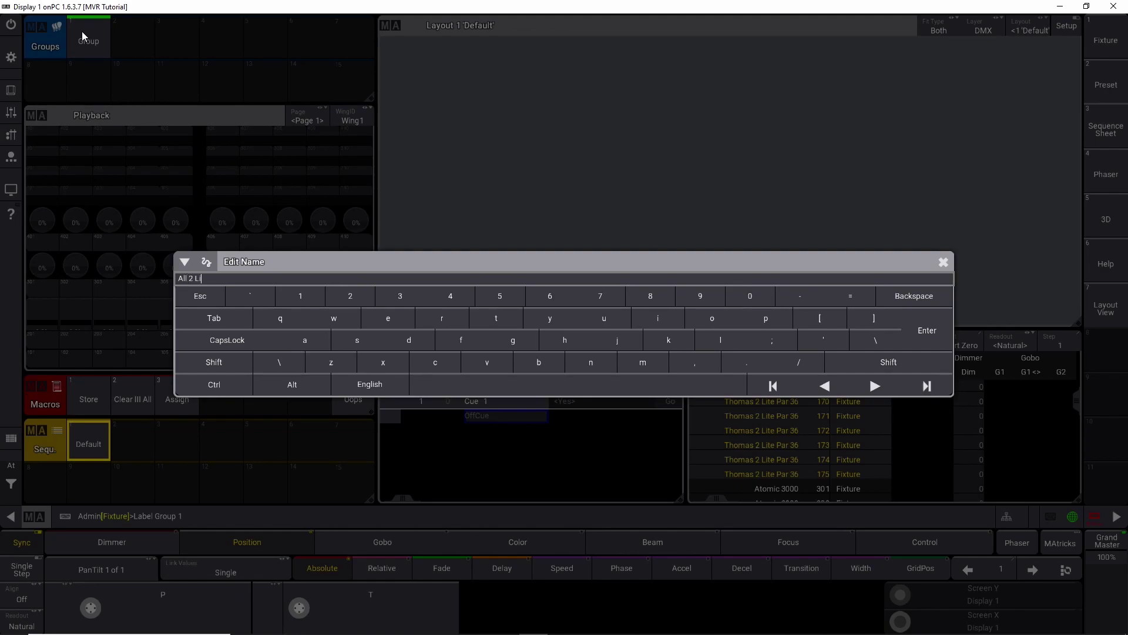
key(Return)
- Store all Atomic 3000 fixtures as group 2 and label it All Atomics
scroll(770, 470, down, 10)
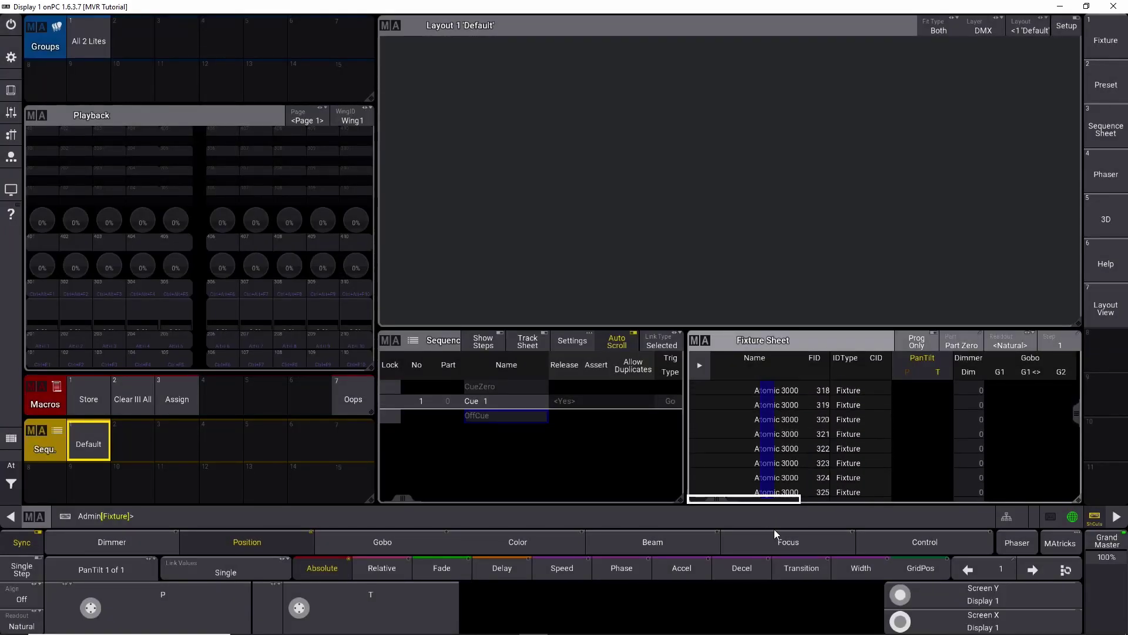
click(70, 399)
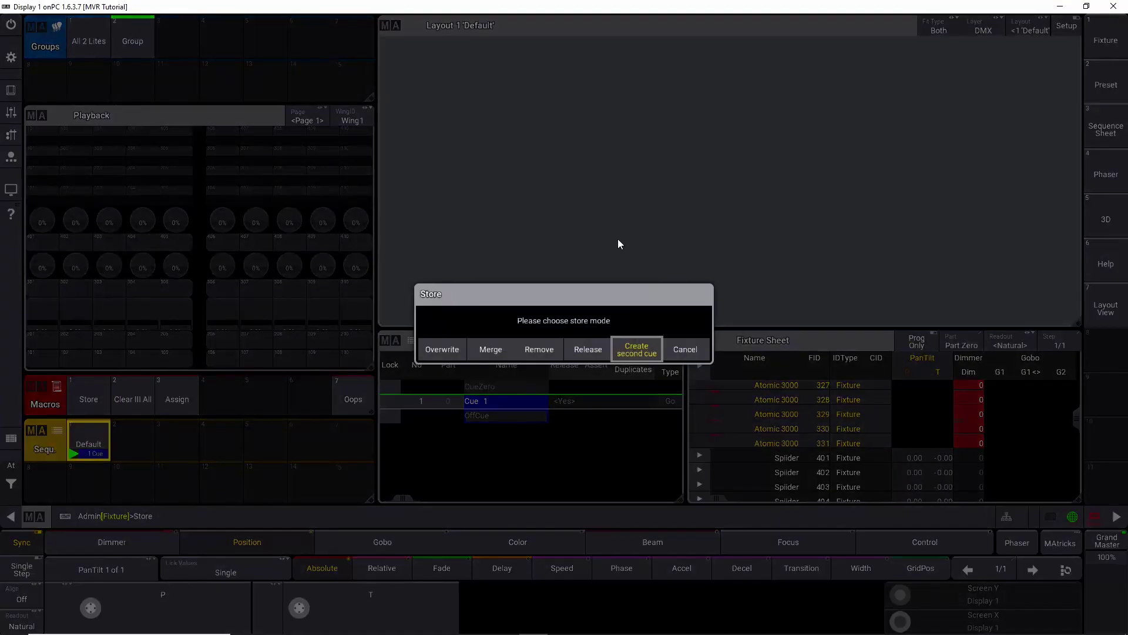
drag(132, 36, 174, 33)
text(All Atomics)
key(Return)
- Store all Spiider fixtures as group 3 and label it All Spiiders
scroll(774, 449, down, 5)
click(88, 399)
text(All Spiiders)
key(Return)
- Store all Robe MegaPointe fixtures as group 4 and label it All Megapointe
scroll(764, 487, down, 10)
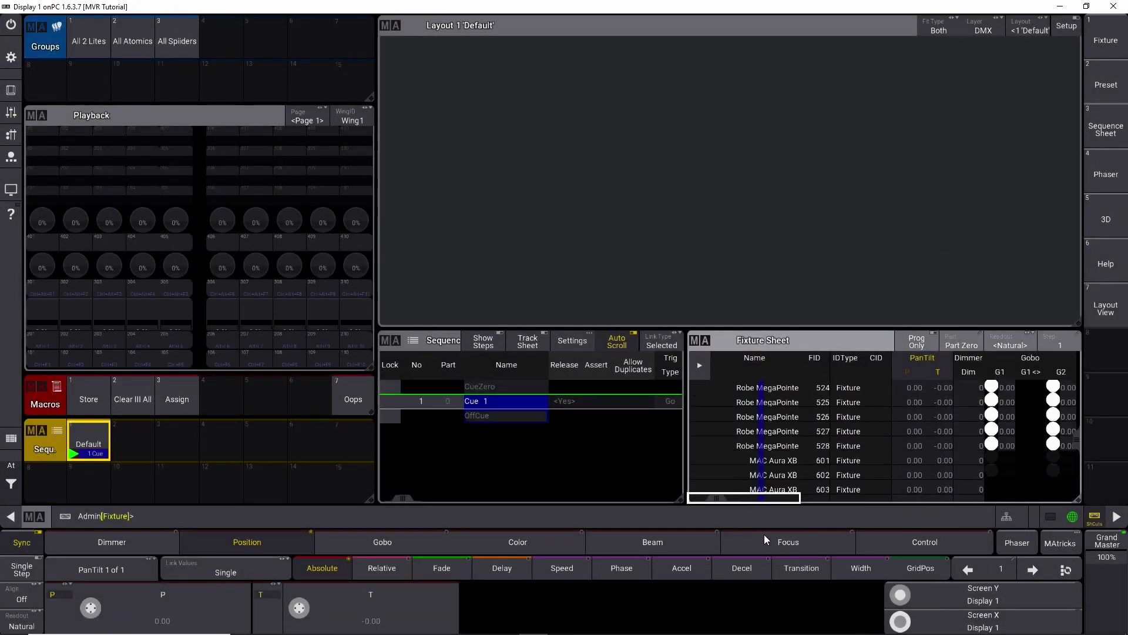
drag(764, 388, 764, 445)
click(88, 399)
drag(221, 37, 230, 30)
text(All)
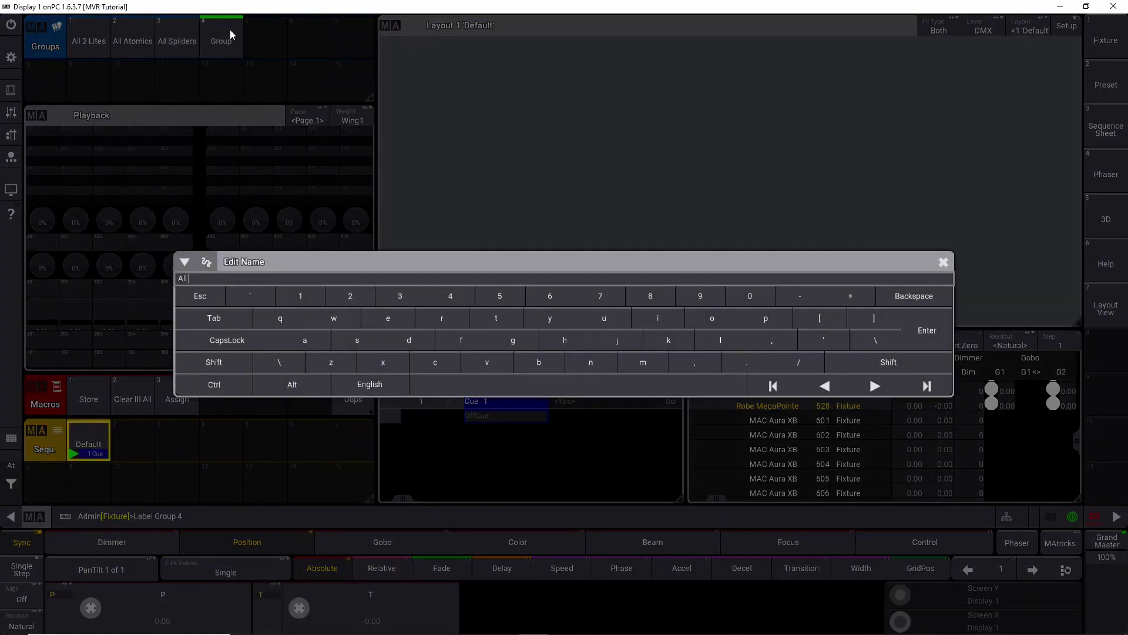
text( Megapointe)
key(Return)
- Store all MAC Aura XB fixtures as group 5, label it All Aura XB and clear the selection
scroll(760, 411, down, 5)
scroll(764, 440, up, 5)
drag(764, 385, 764, 472)
click(88, 399)
click(255, 40)
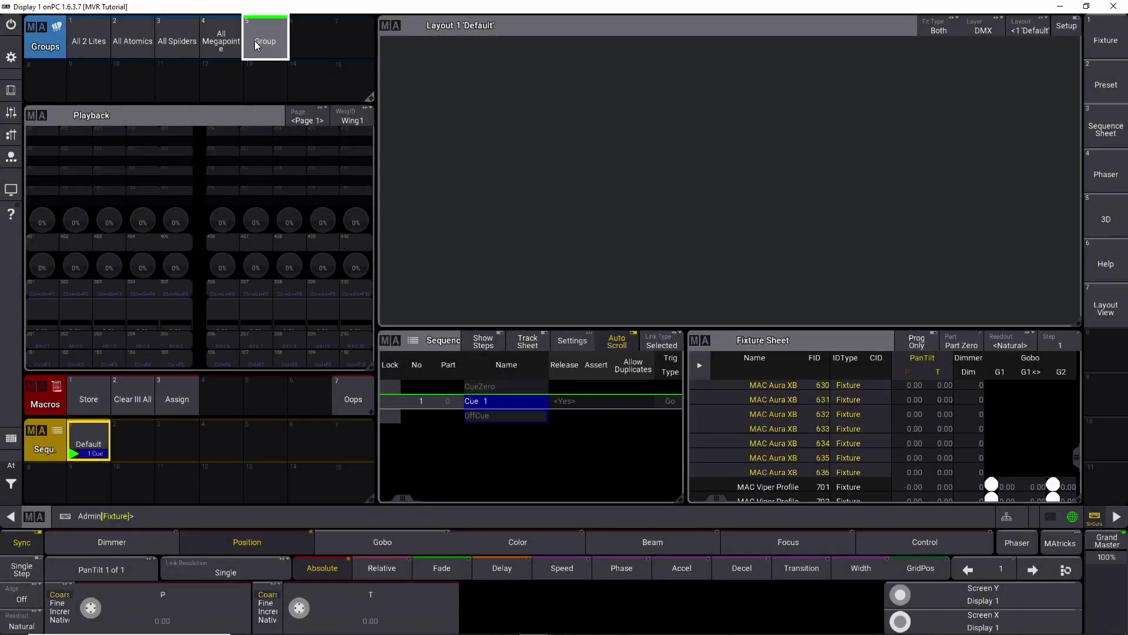
drag(273, 53, 261, 27)
text(All Aura XB)
key(Return)
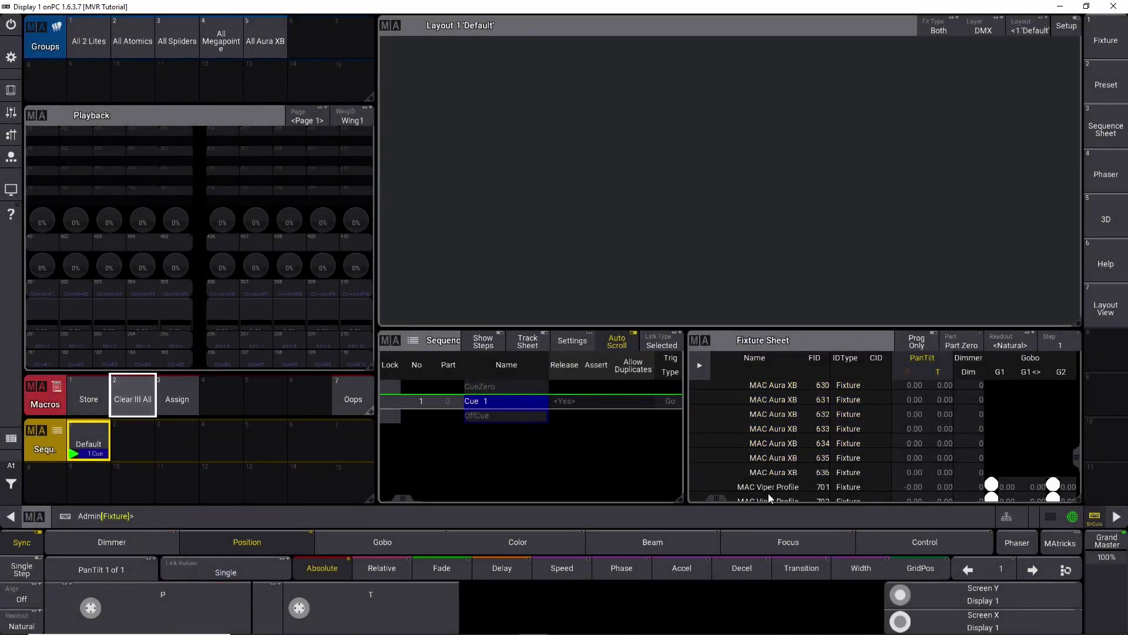
- Store all MAC Viper Profile fixtures as group 6 and label it All Vipers
scroll(771, 492, down, 5)
scroll(771, 412, up, 3)
drag(764, 381, 764, 423)
click(88, 399)
click(294, 45)
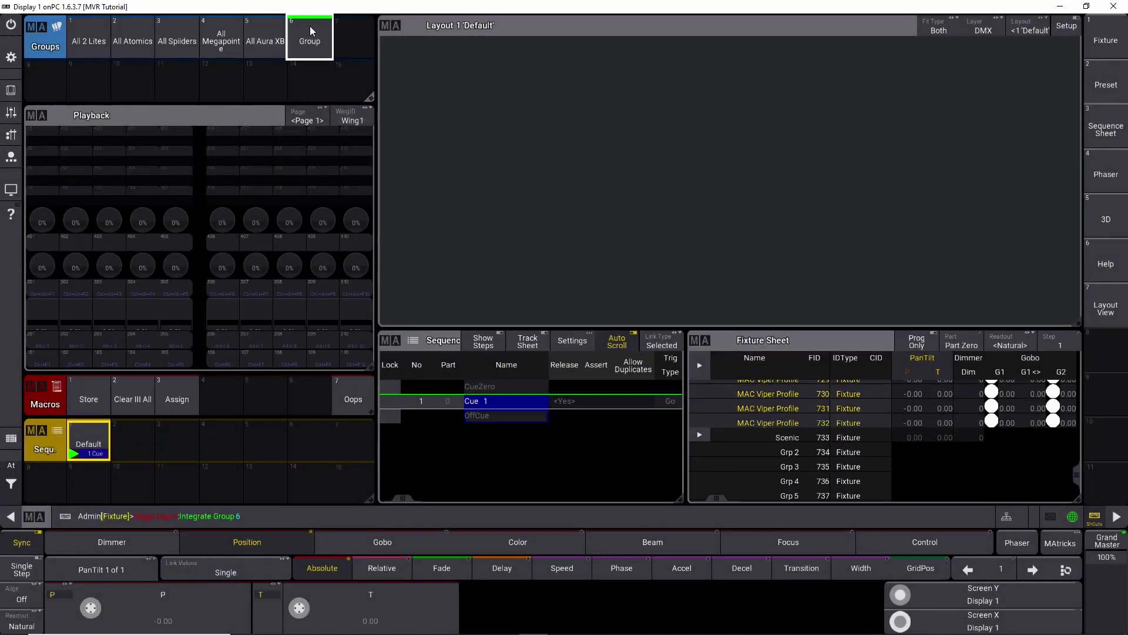
drag(309, 45, 309, 26)
text(All Vipers)
key(Return)
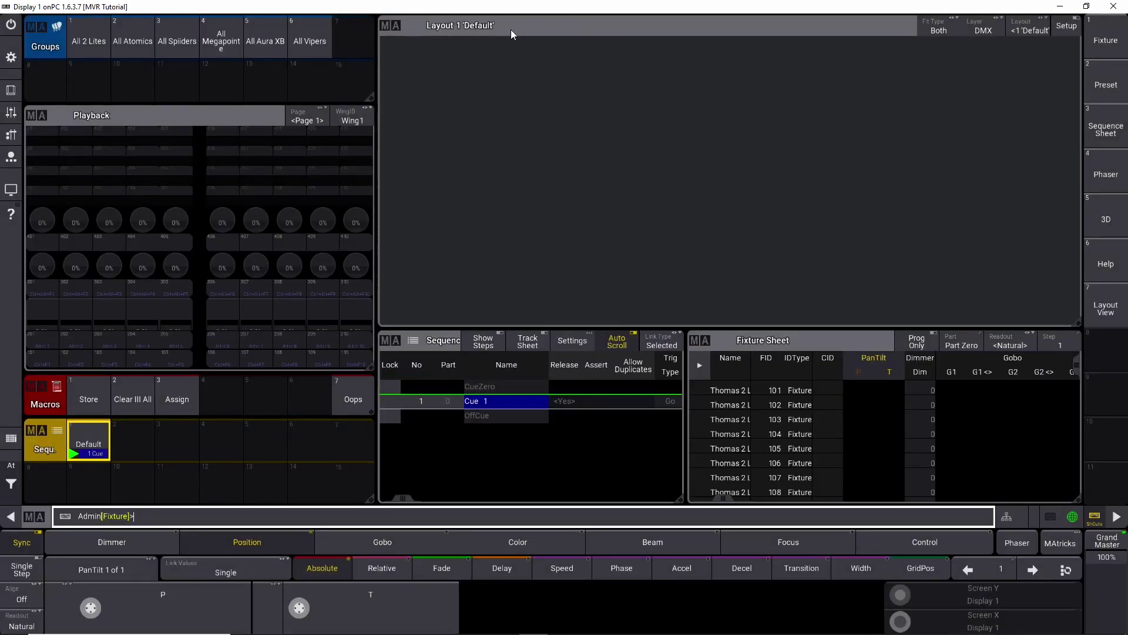
- Narrow the layout window by one column and add a Layouts pool in the freed space
drag(1074, 328, 1040, 322)
click(1051, 52)
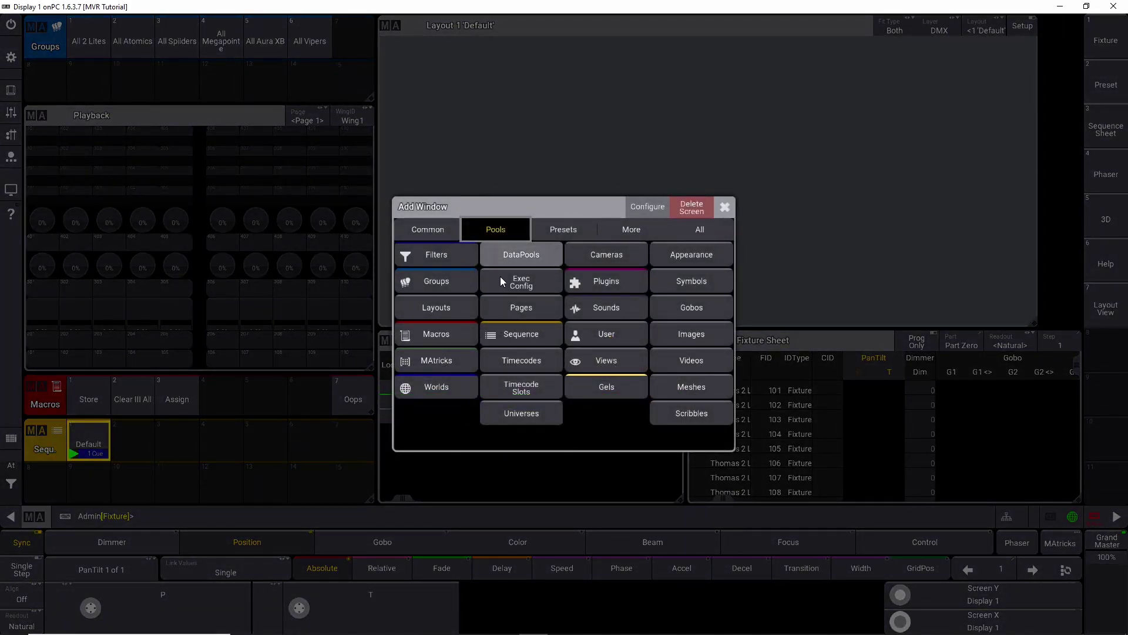
click(454, 308)
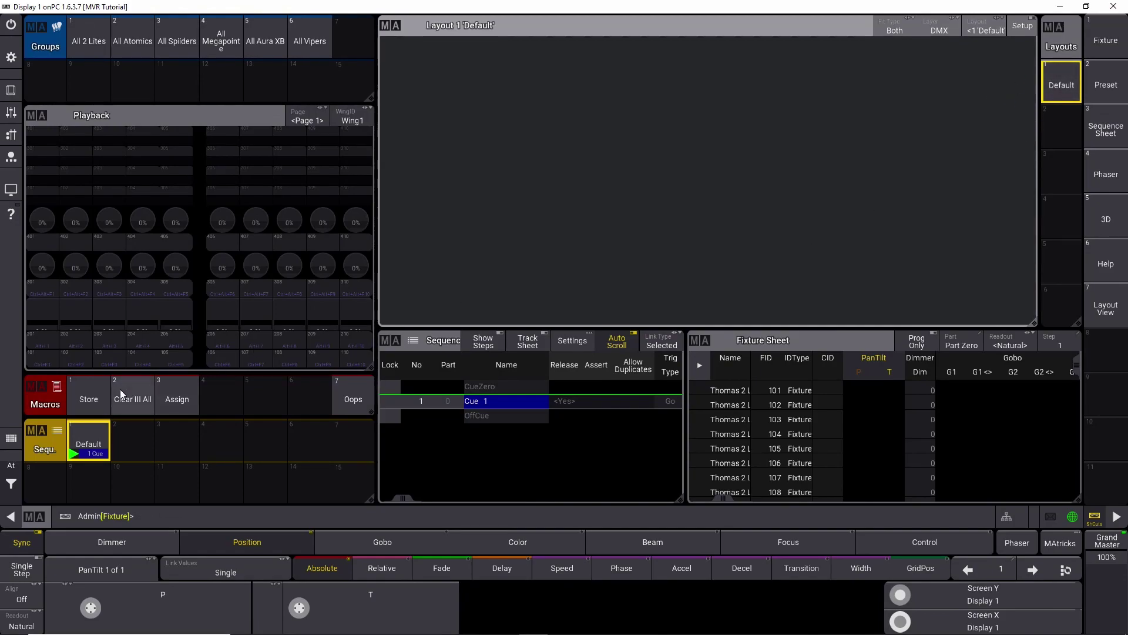
- Store the current window arrangement on view button 7 with the label Layout View
click(88, 399)
click(1105, 305)
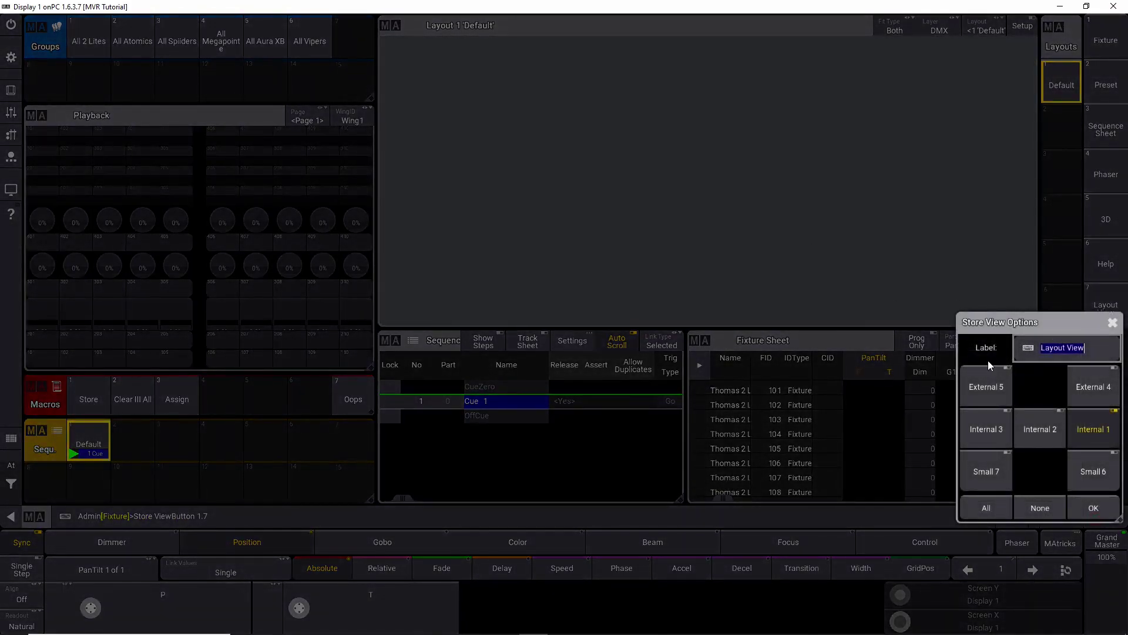
click(1093, 507)
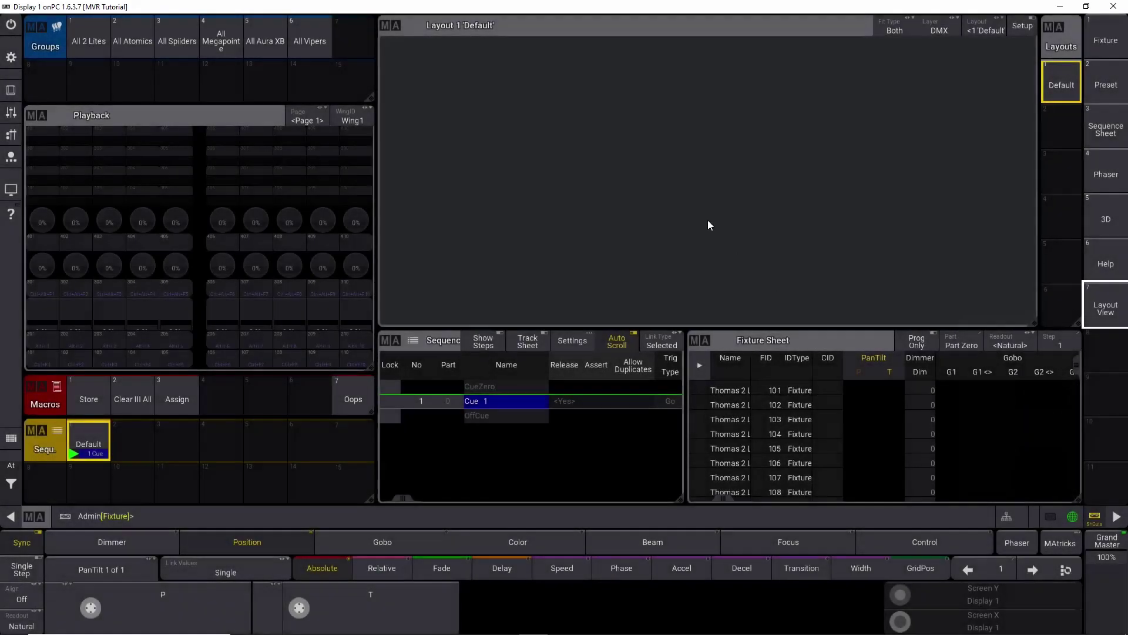
click(22, 497)
click(58, 487)
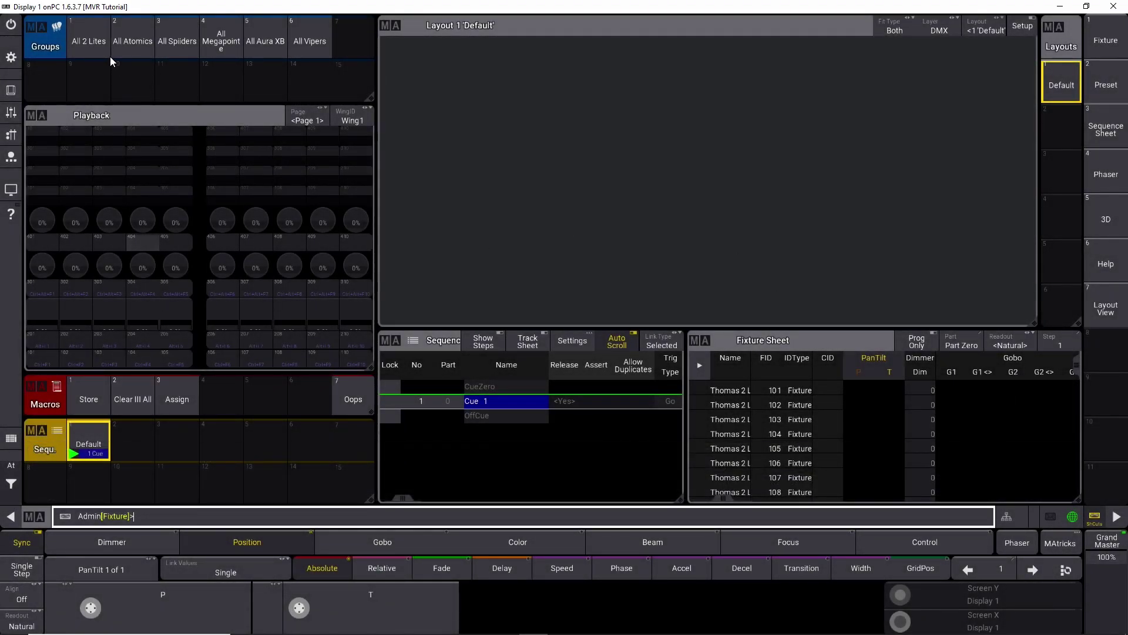
- Select all six fixture groups from All 2 Lites to All Vipers and assign the fixtures to the Default layout
click(84, 47)
click(133, 44)
click(175, 41)
click(221, 41)
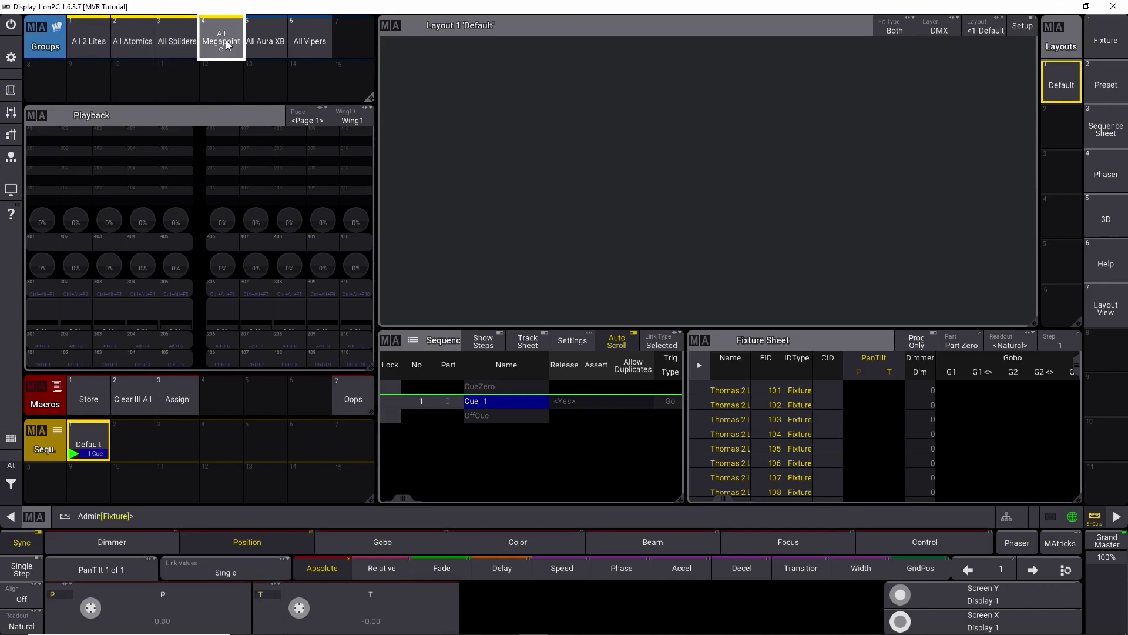
click(263, 46)
click(310, 43)
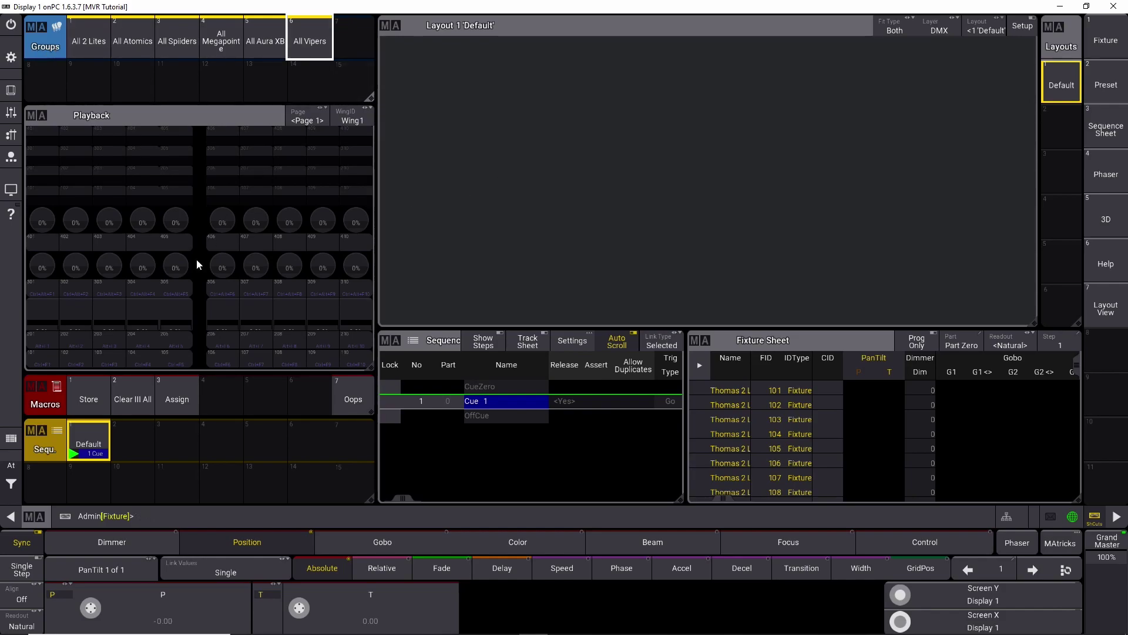
click(165, 397)
click(621, 174)
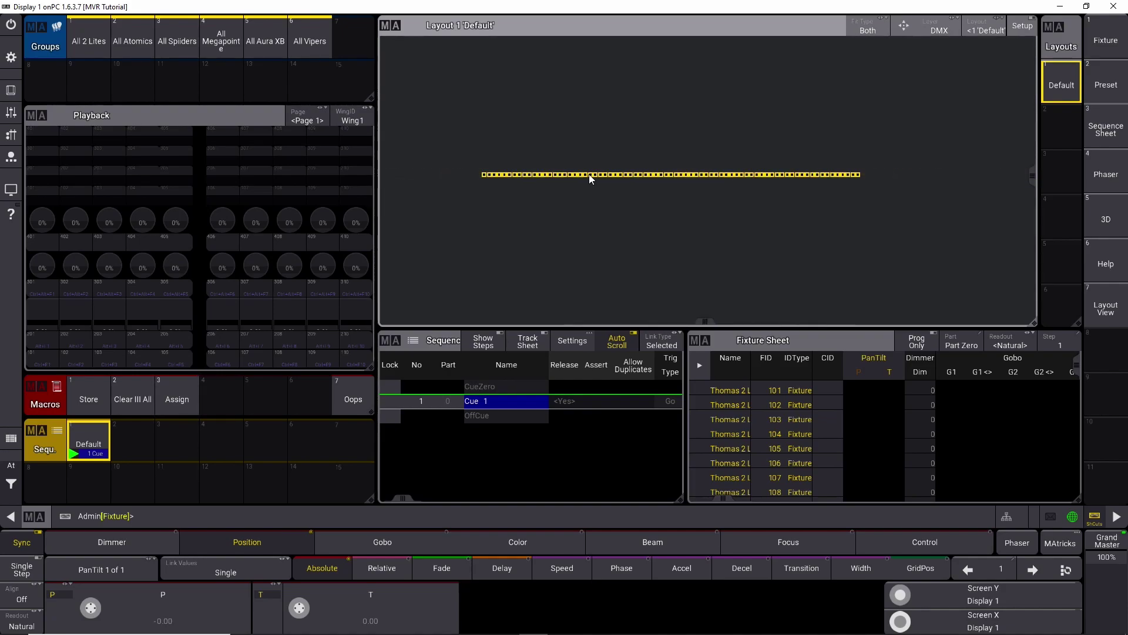
- In layout setup, arrange all selected elements with the Camera layout type using camera 10 'Top' and apply it
scroll(497, 175, down, 2)
click(1021, 28)
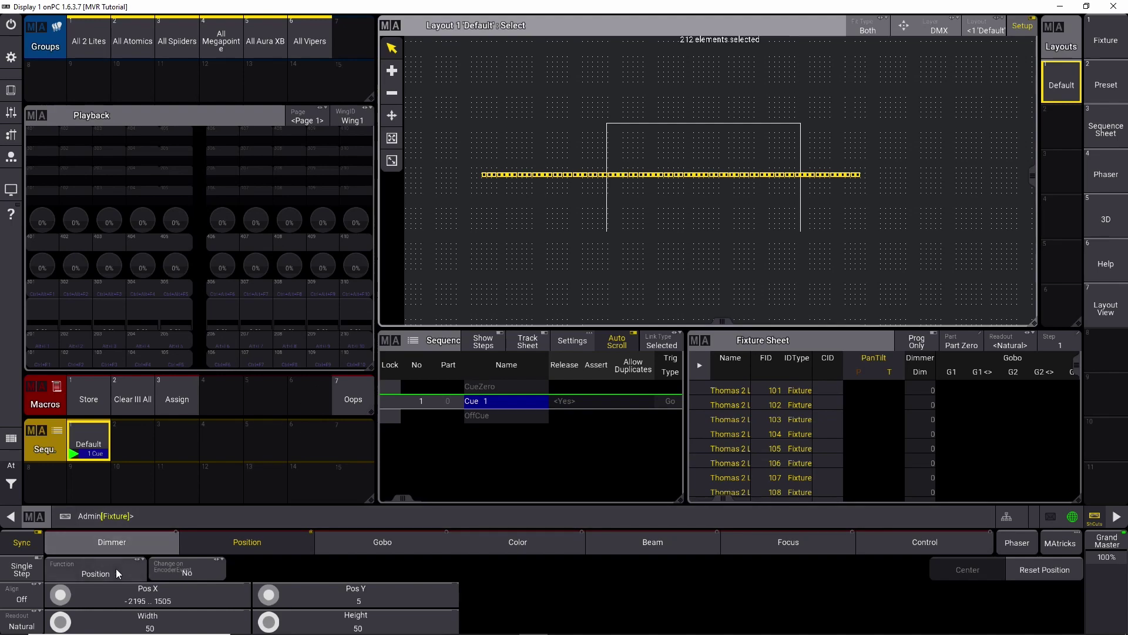
click(86, 572)
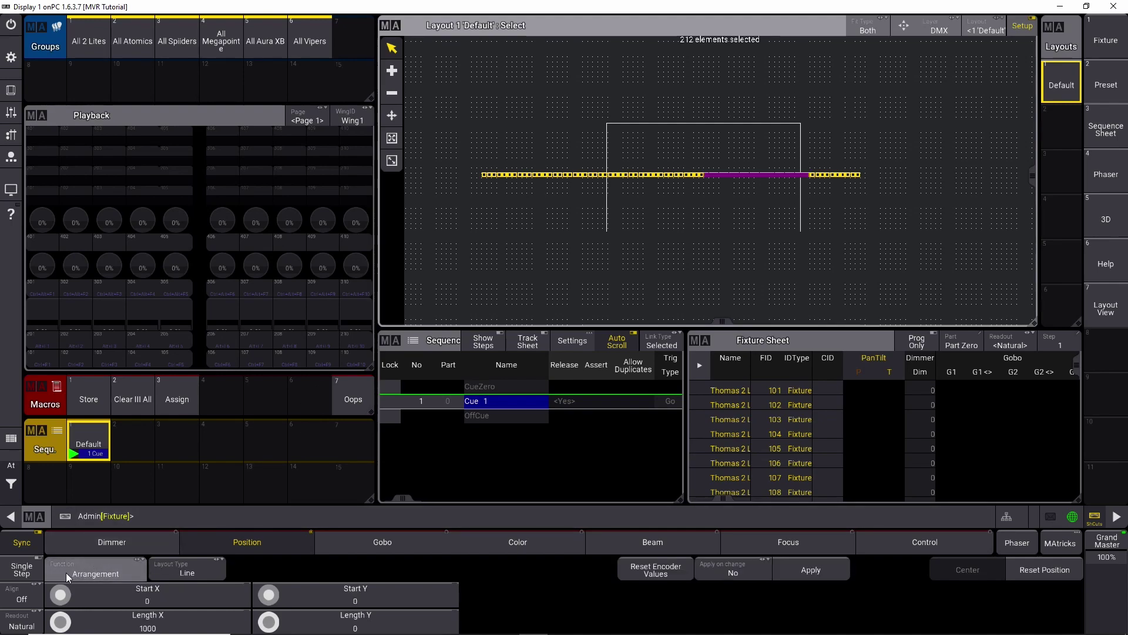
click(202, 573)
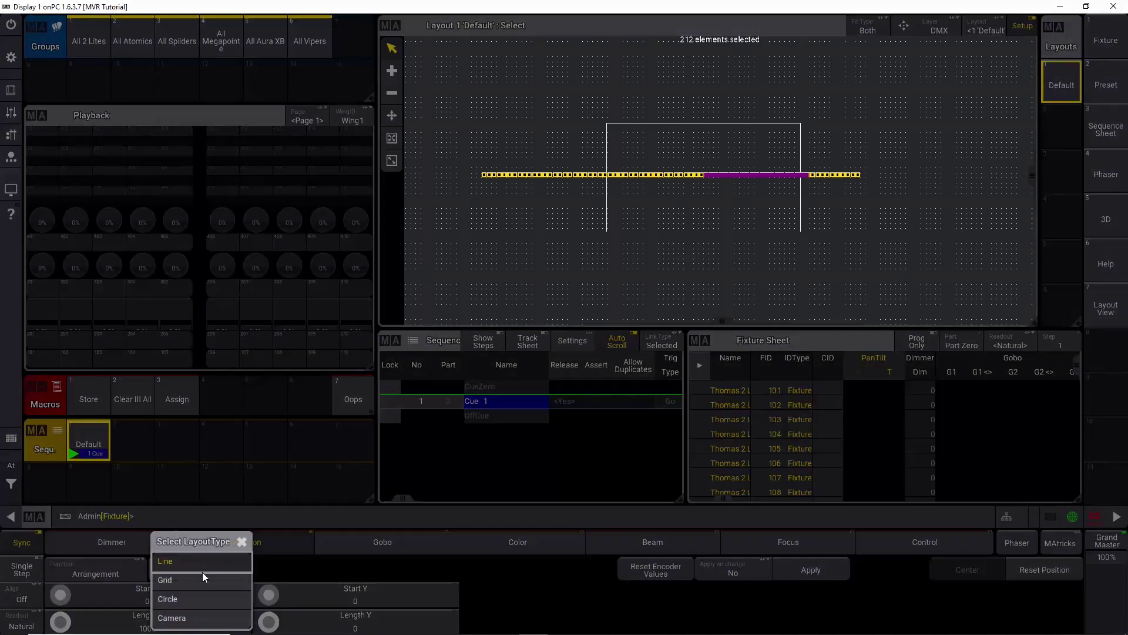
click(197, 620)
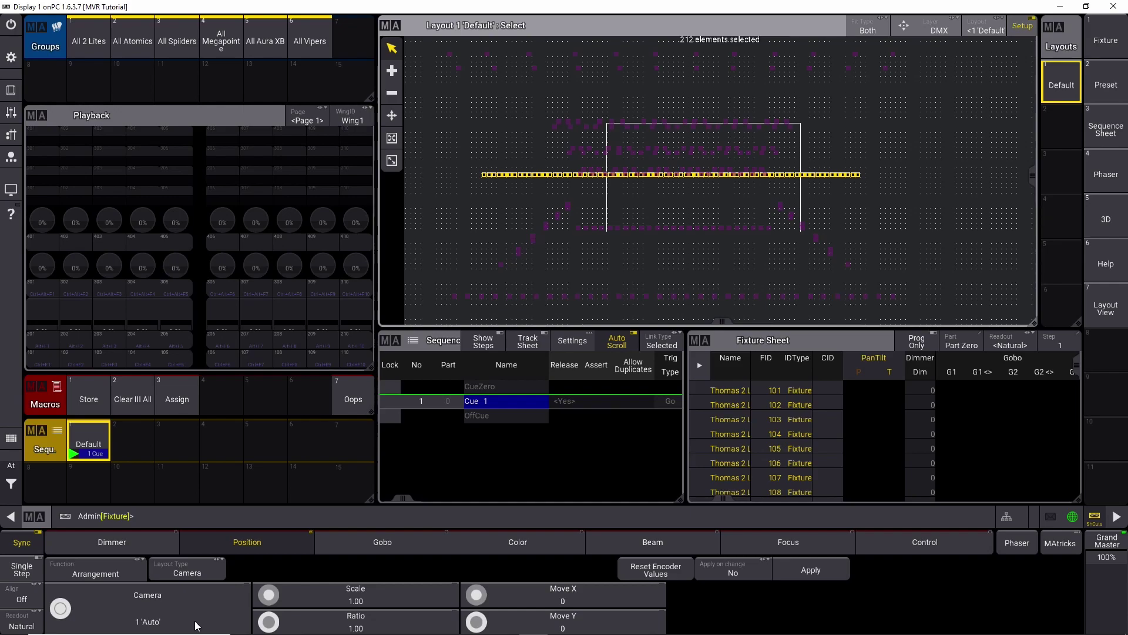
click(141, 622)
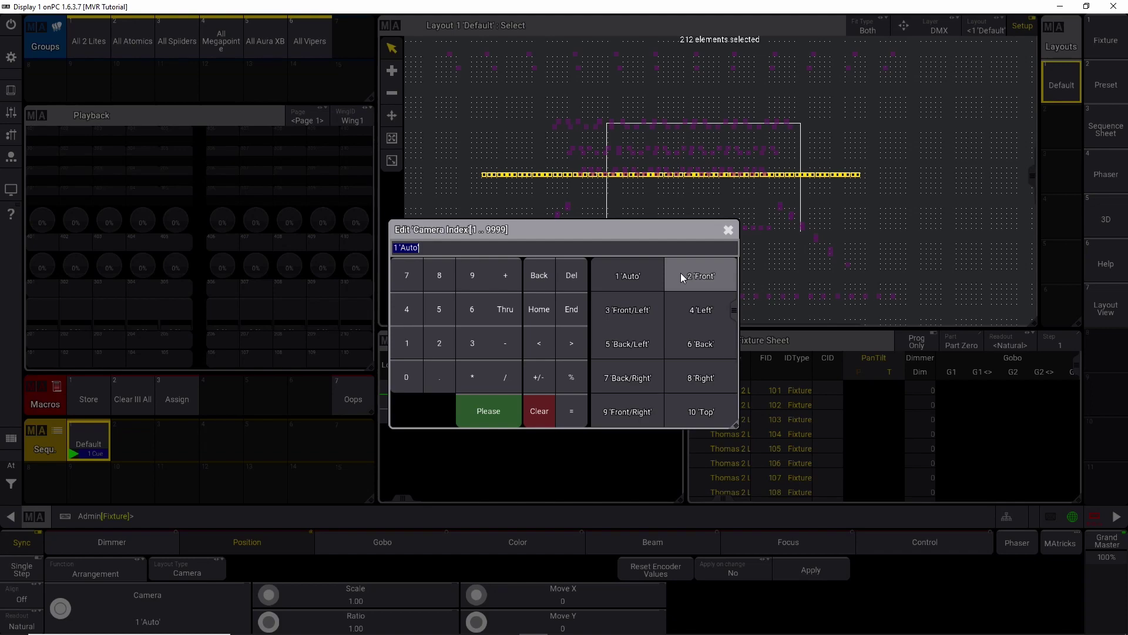
click(703, 411)
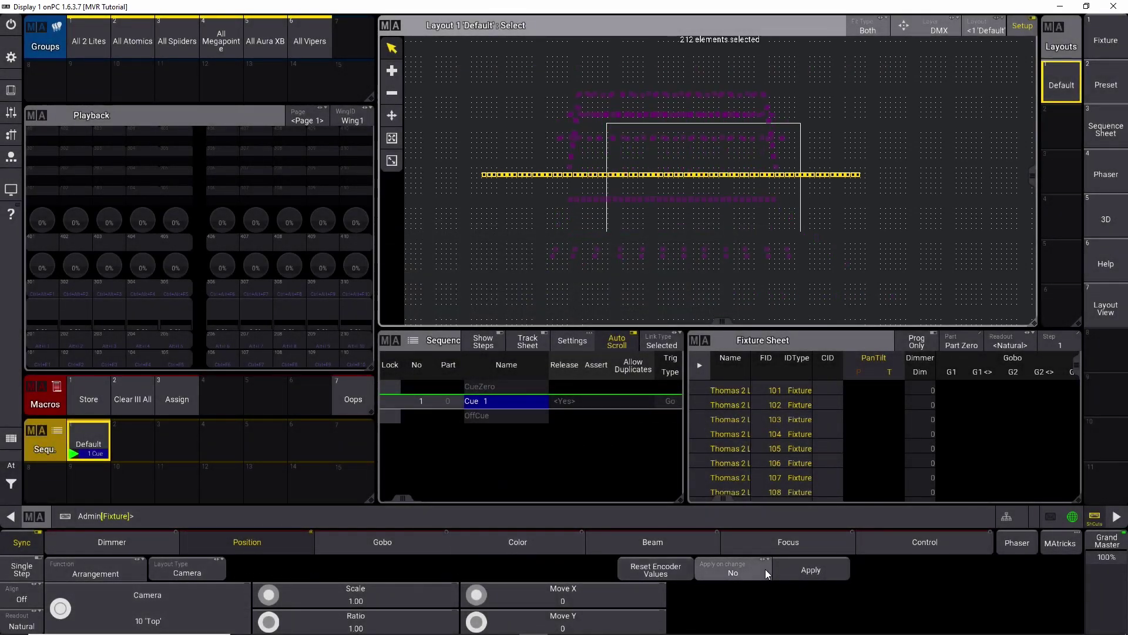
click(802, 569)
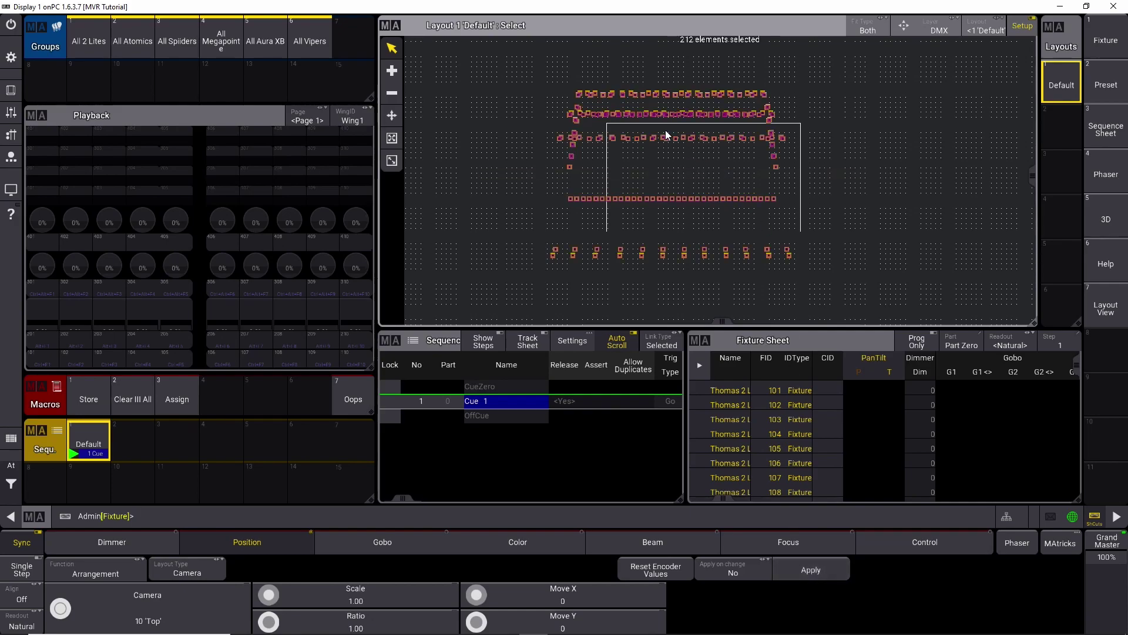
- Move all selected fixture elements together so the rig is centred horizontally on the layout canvas frame
scroll(664, 128, up, 3)
scroll(664, 128, down, 2)
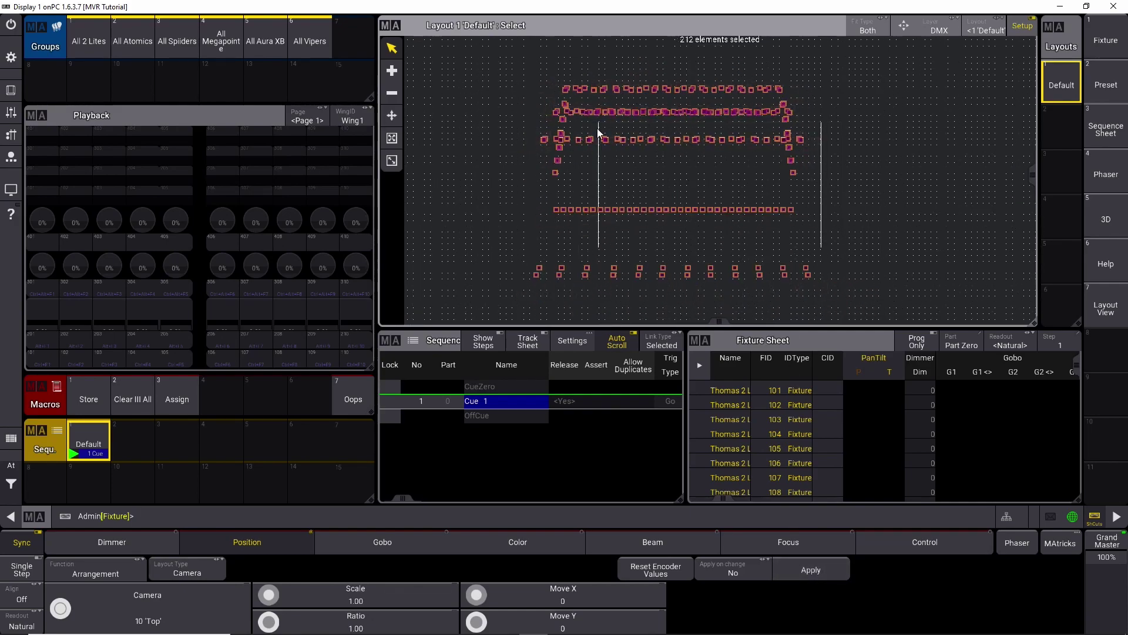
drag(469, 56, 862, 301)
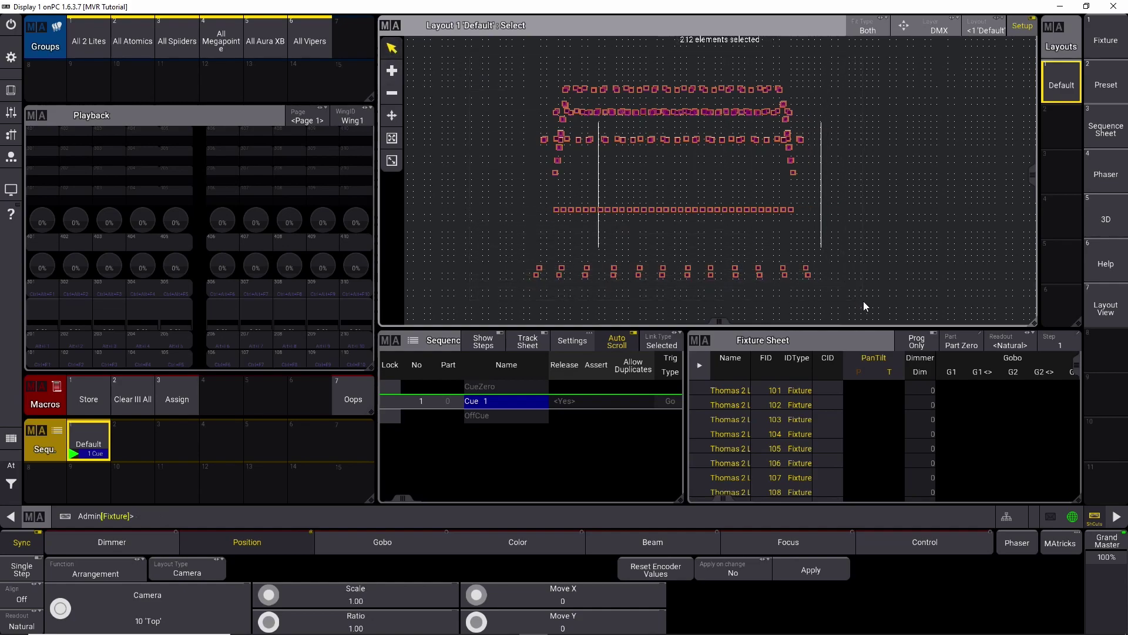
click(392, 115)
drag(612, 111, 648, 129)
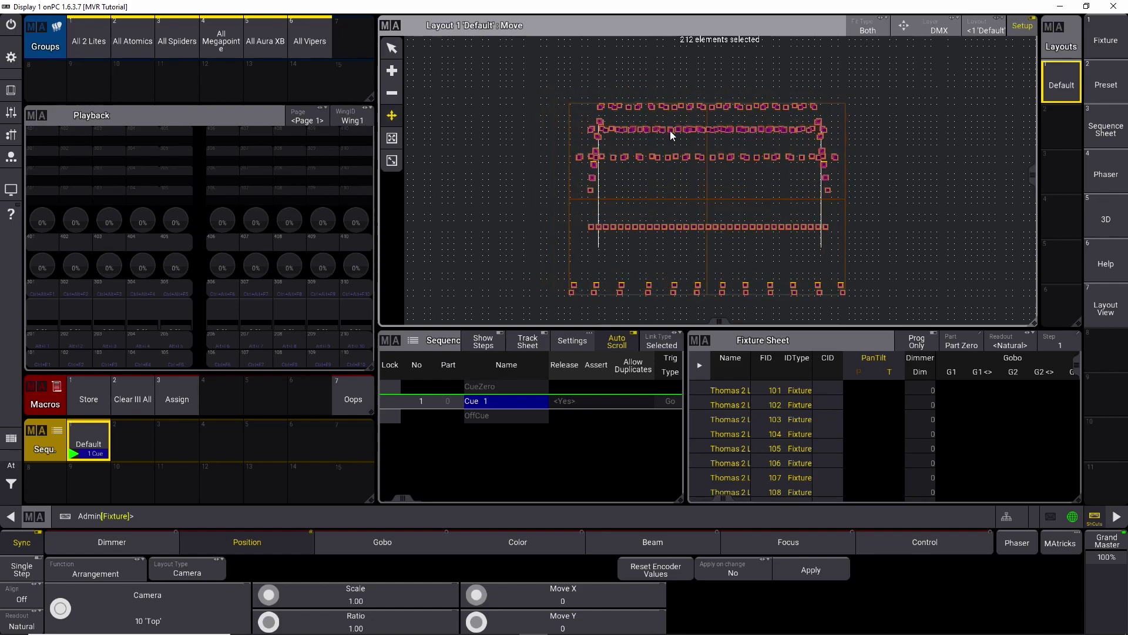
scroll(711, 160, up, 2)
drag(709, 183, 710, 165)
scroll(710, 165, down, 2)
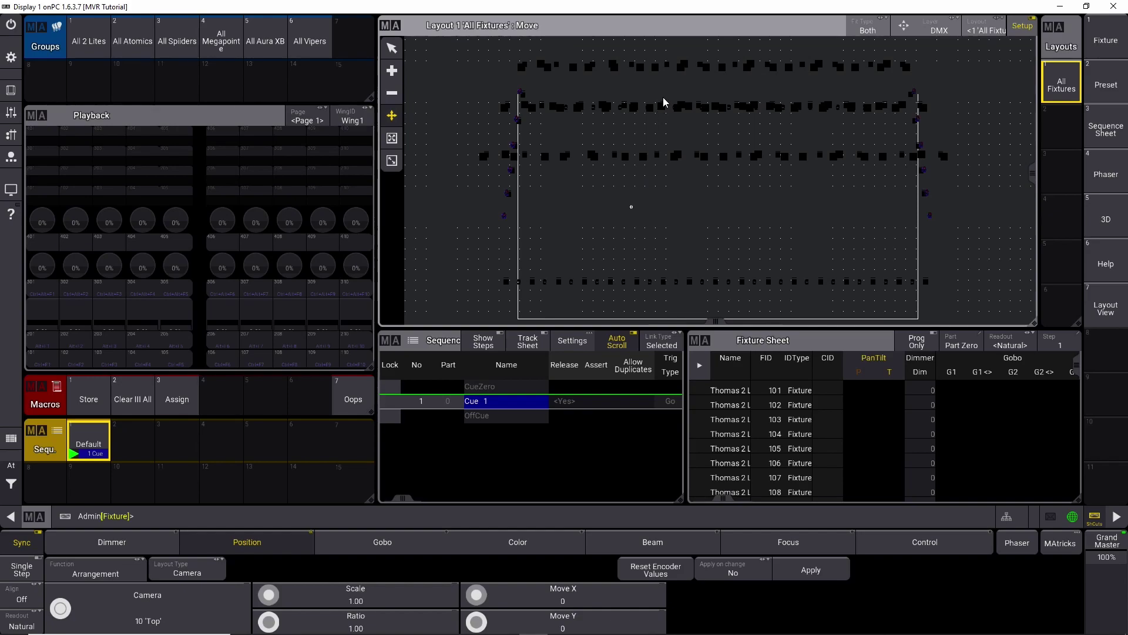
- Copy the All Fixtures layout to layout pool slot 2
scroll(664, 96, up, 3)
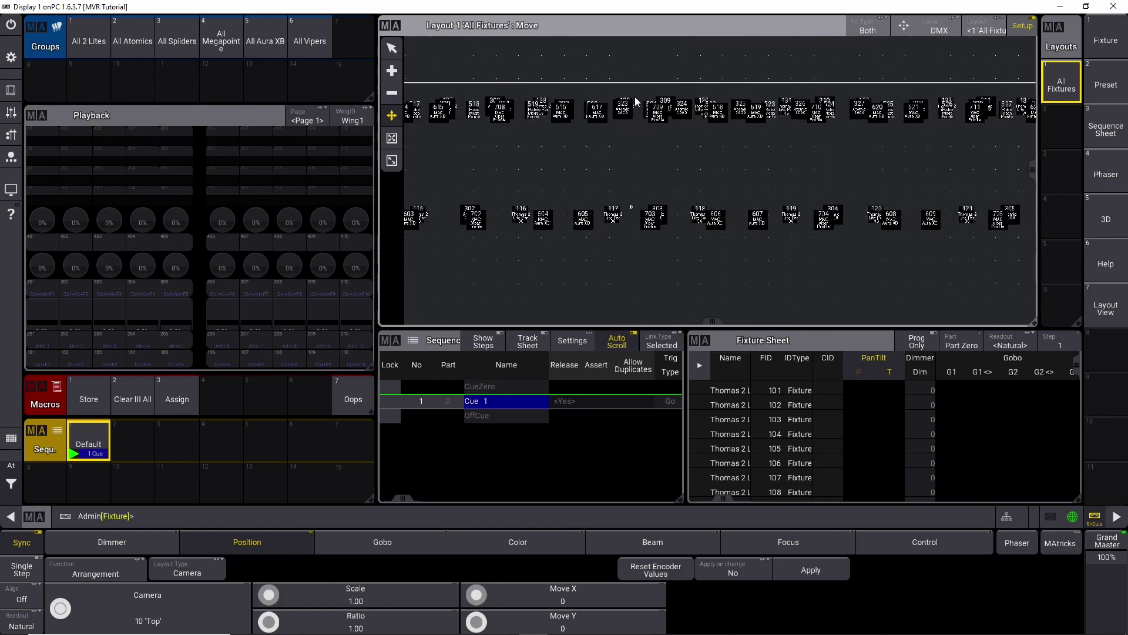
scroll(695, 126, down, 3)
scroll(695, 125, down, 1)
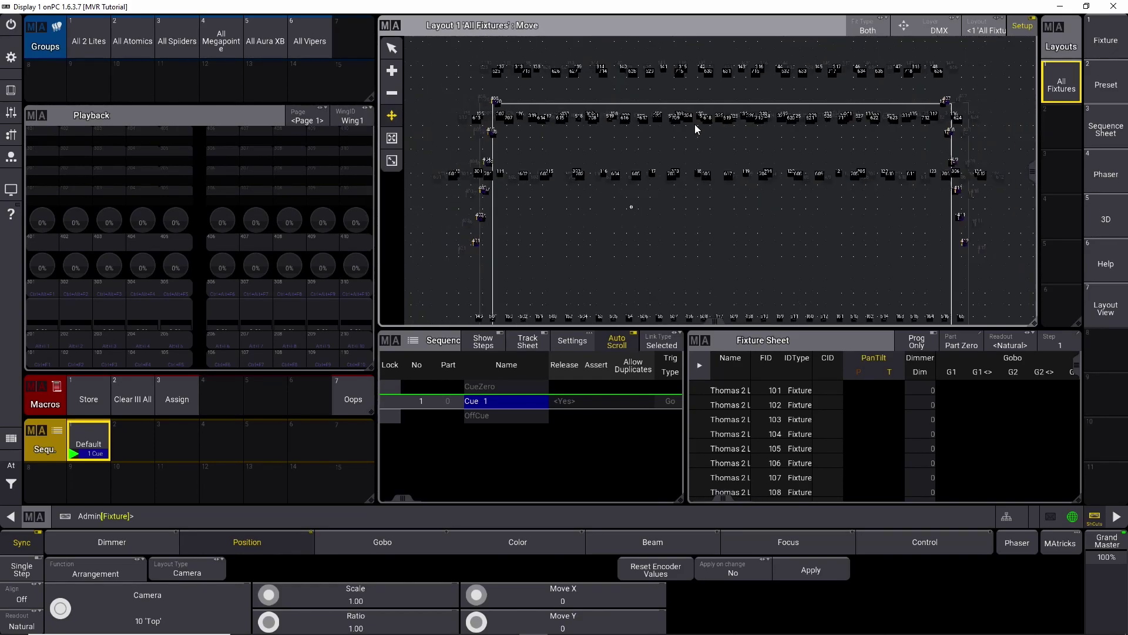
click(1060, 79)
scroll(708, 138, down, 1)
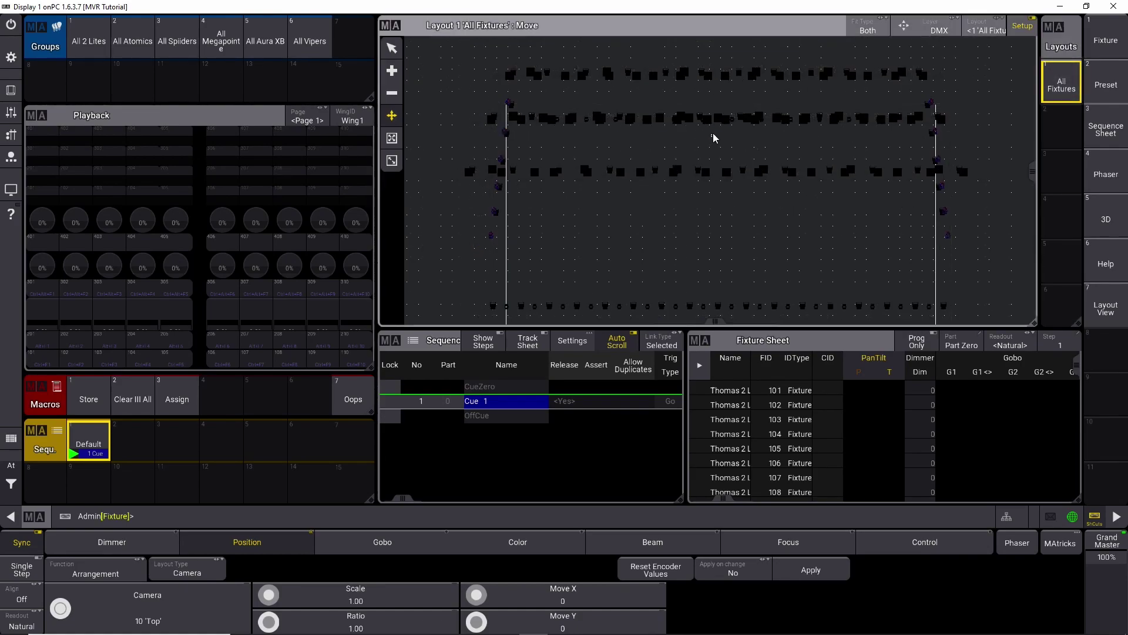
click(1061, 87)
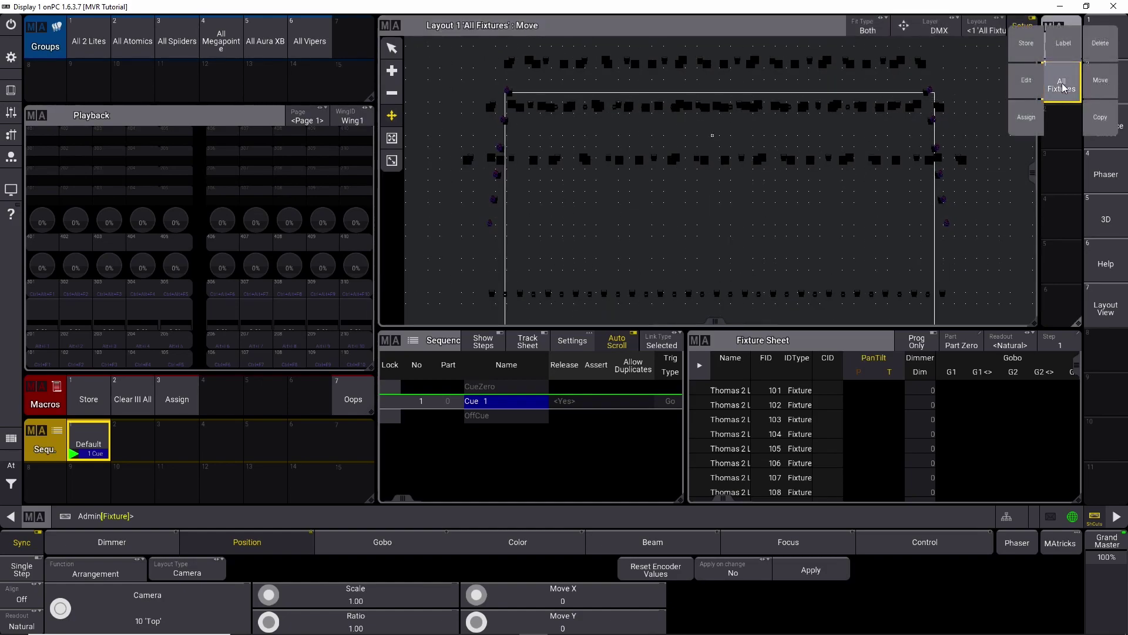
click(1100, 117)
click(1056, 138)
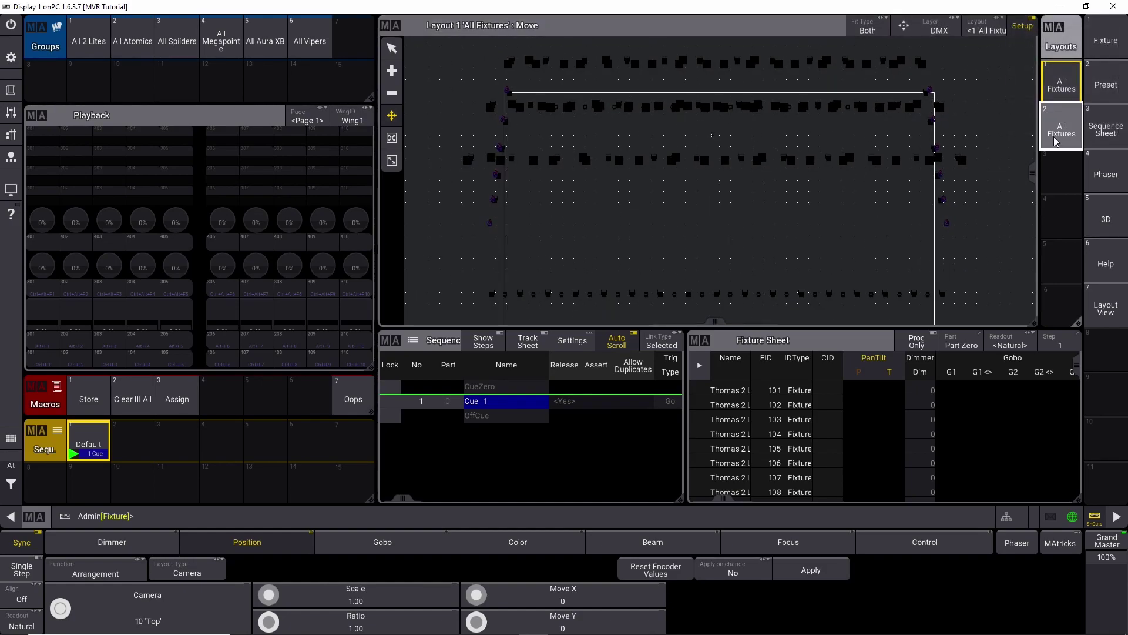
- Label layout 2 All Atomics and make it the displayed layout
click(1056, 141)
click(1062, 91)
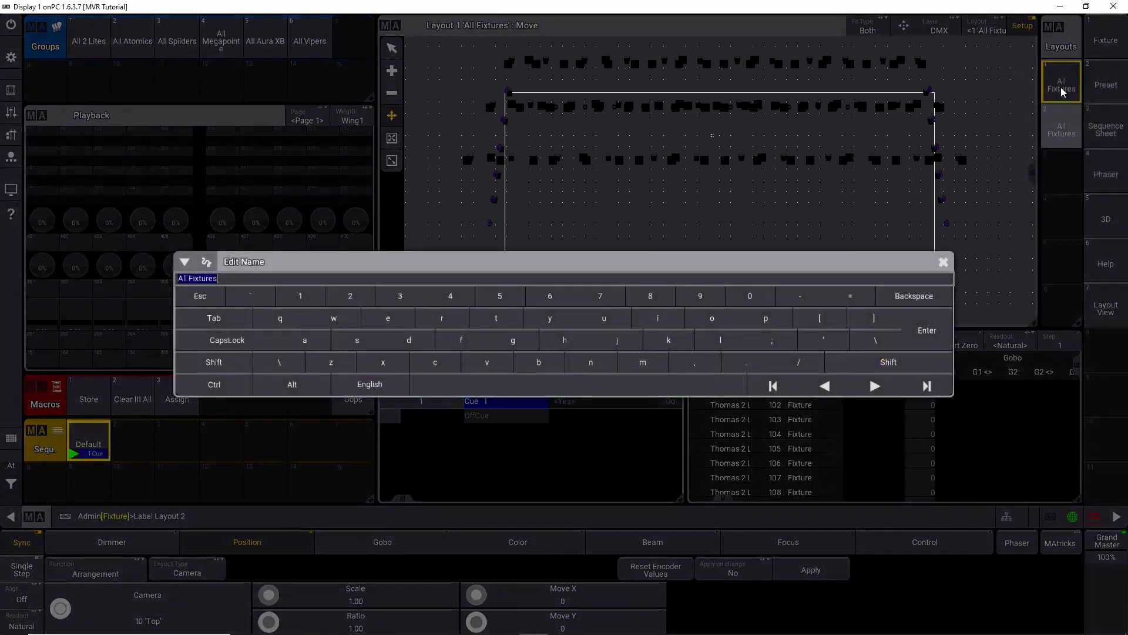
text(Atomic)
key(Return)
click(1063, 140)
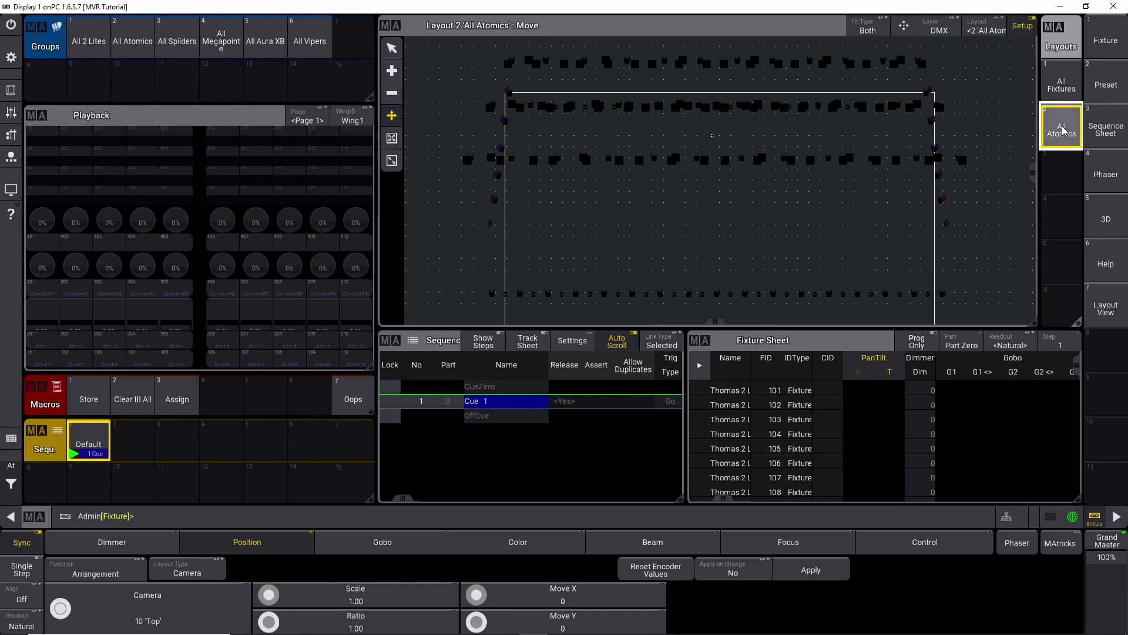
- Open the All Atomics layout for editing and delete all elements listed before the Atomic 3000 fixtures
drag(1060, 126, 1027, 135)
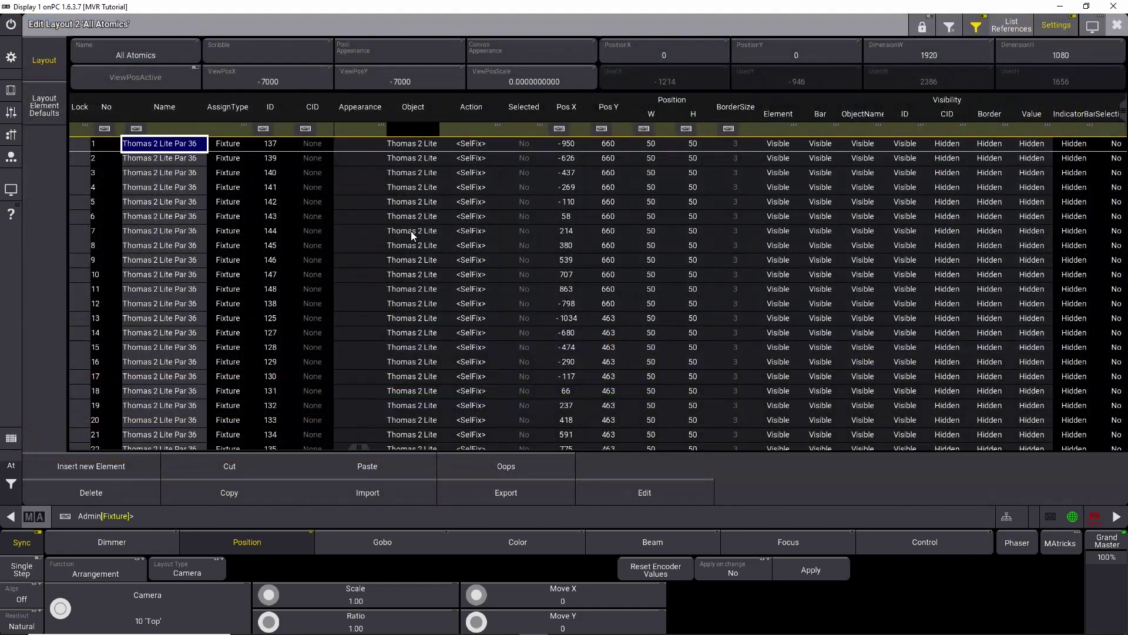
scroll(136, 297, down, 15)
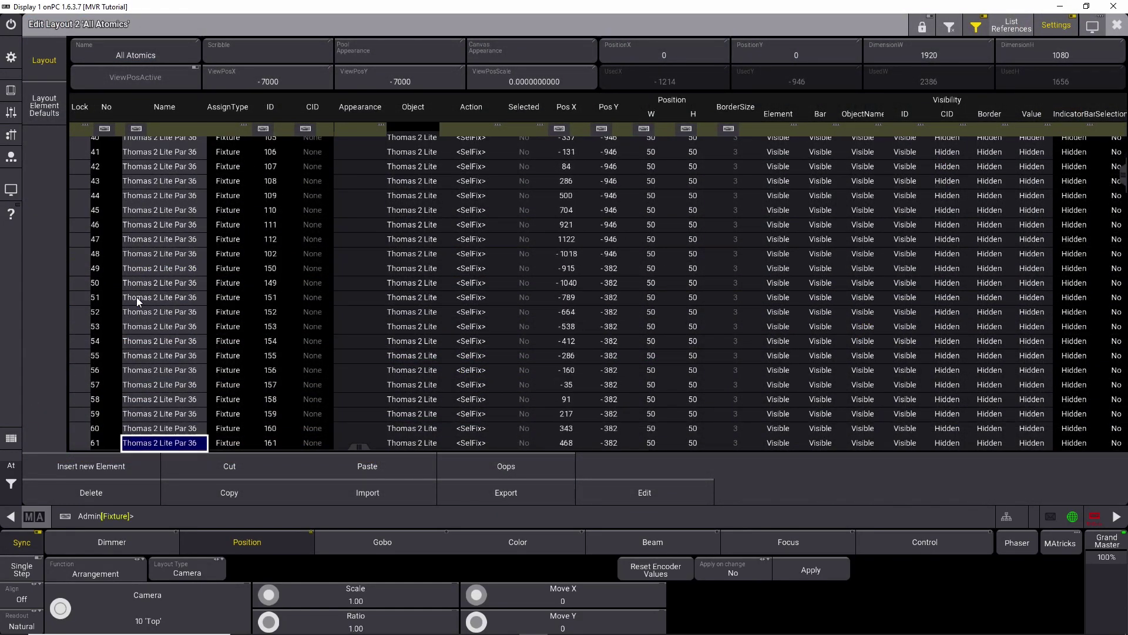
scroll(136, 297, up, 7)
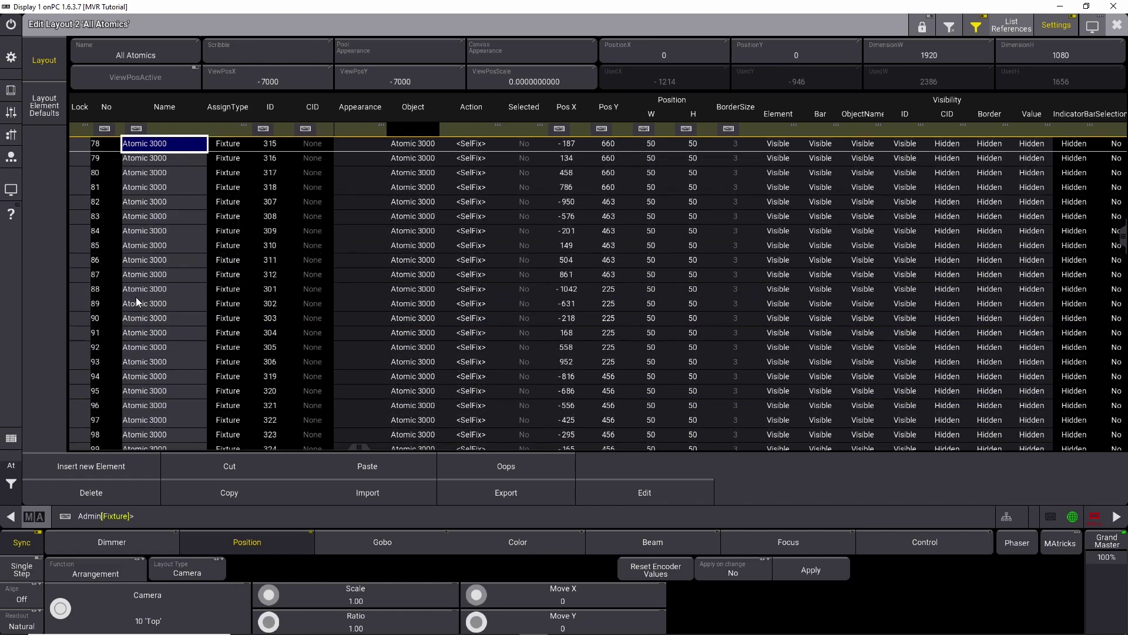
drag(161, 275, 157, 25)
click(103, 496)
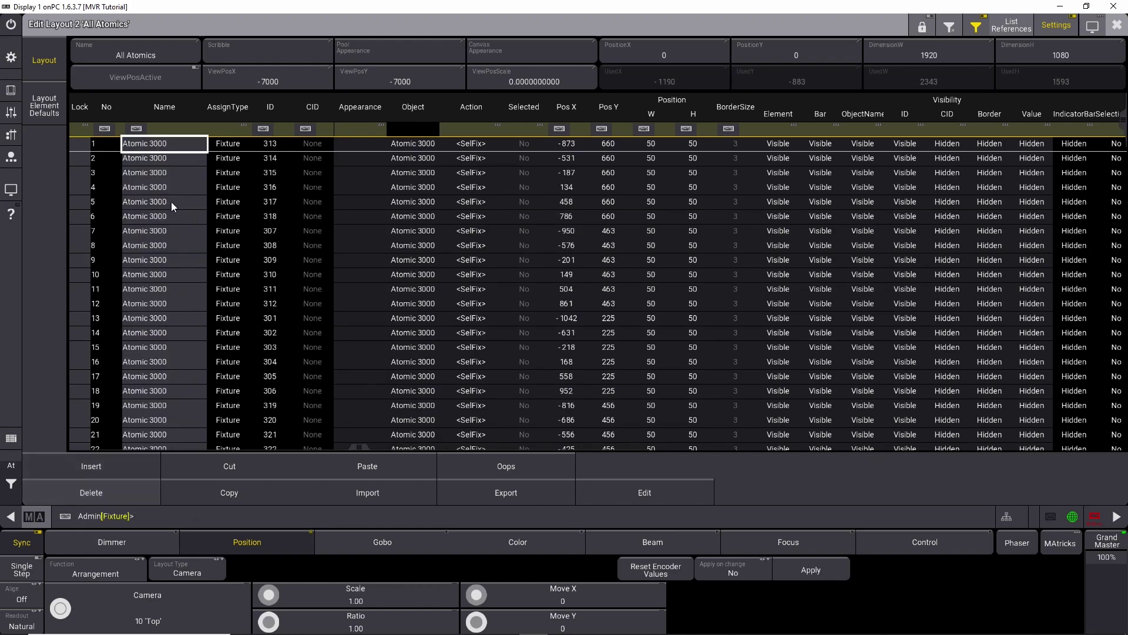
- Delete all elements listed after the Atomic 3000 fixtures down to the last MAC Viper Profile, and close the layout editor
scroll(175, 233, down, 4)
drag(147, 442, 149, 518)
click(123, 492)
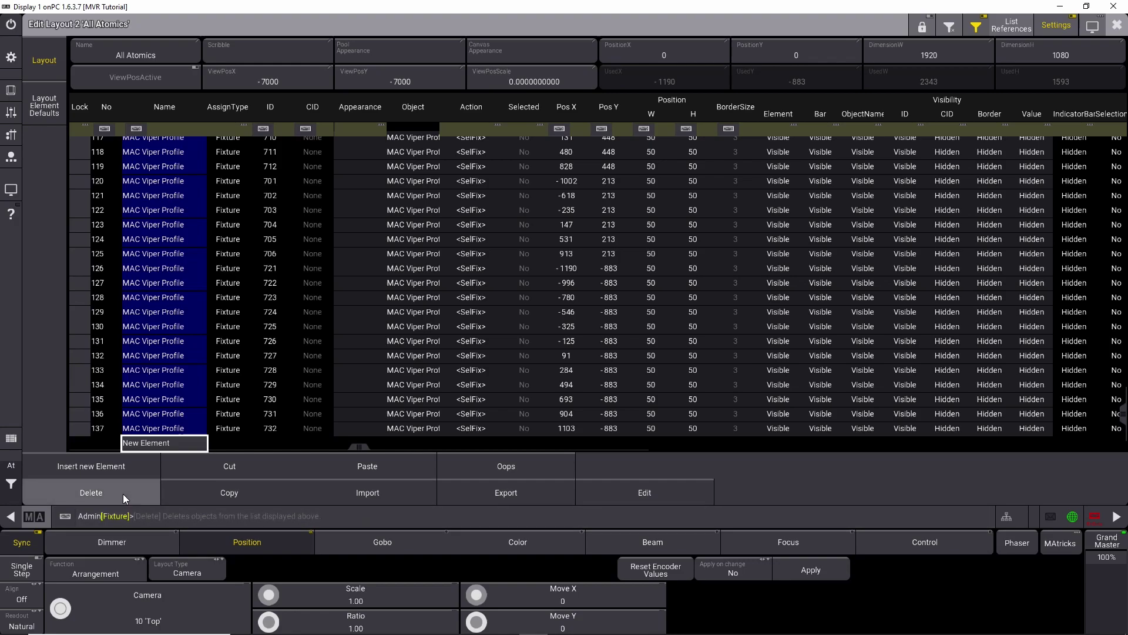
click(1117, 24)
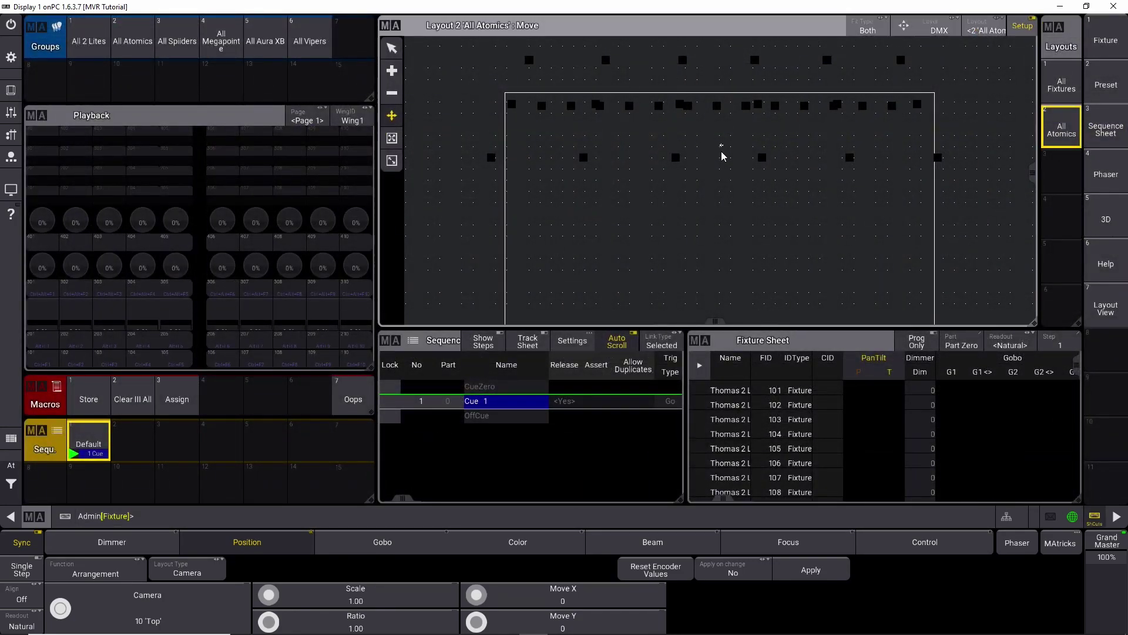
scroll(711, 162, up, 2)
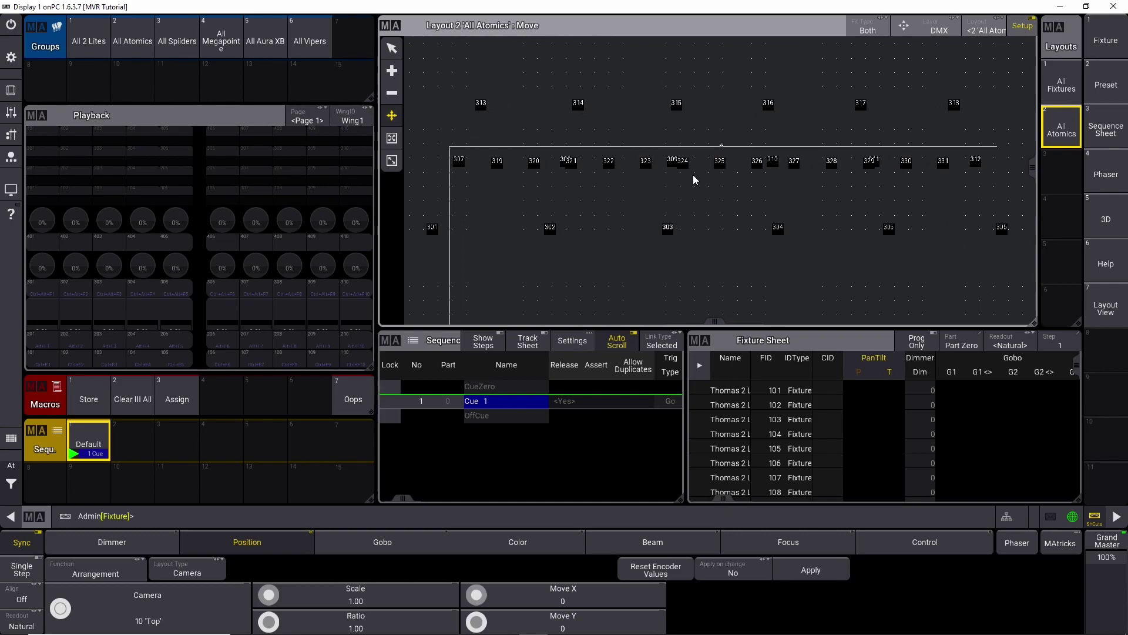
scroll(519, 122, up, 2)
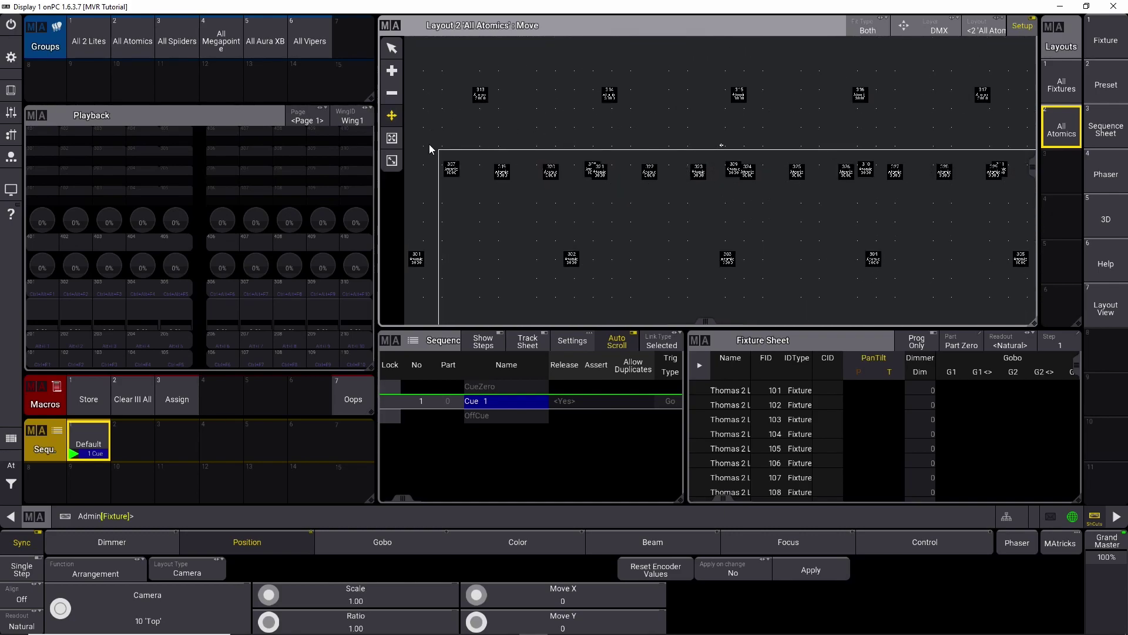
scroll(467, 171, up, 1)
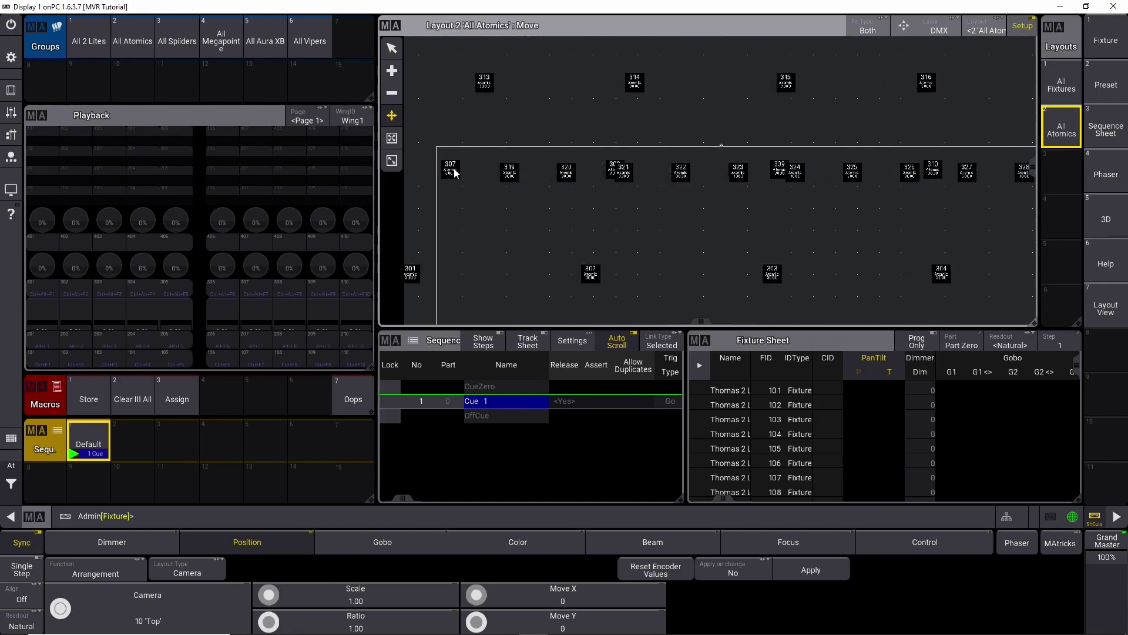
drag(447, 170, 612, 172)
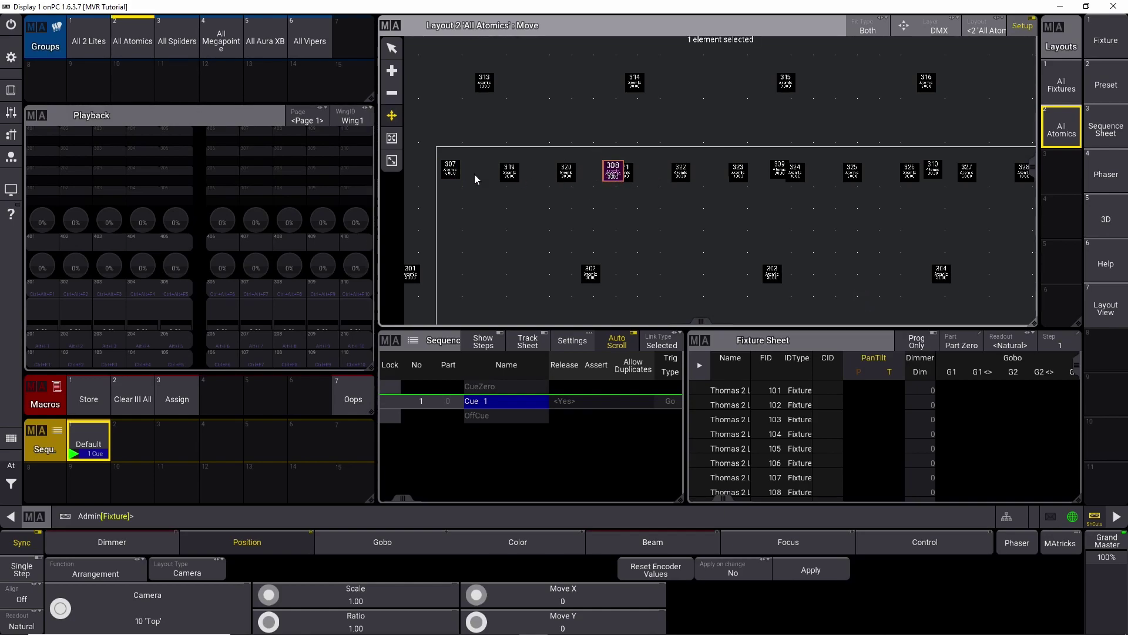
click(452, 175)
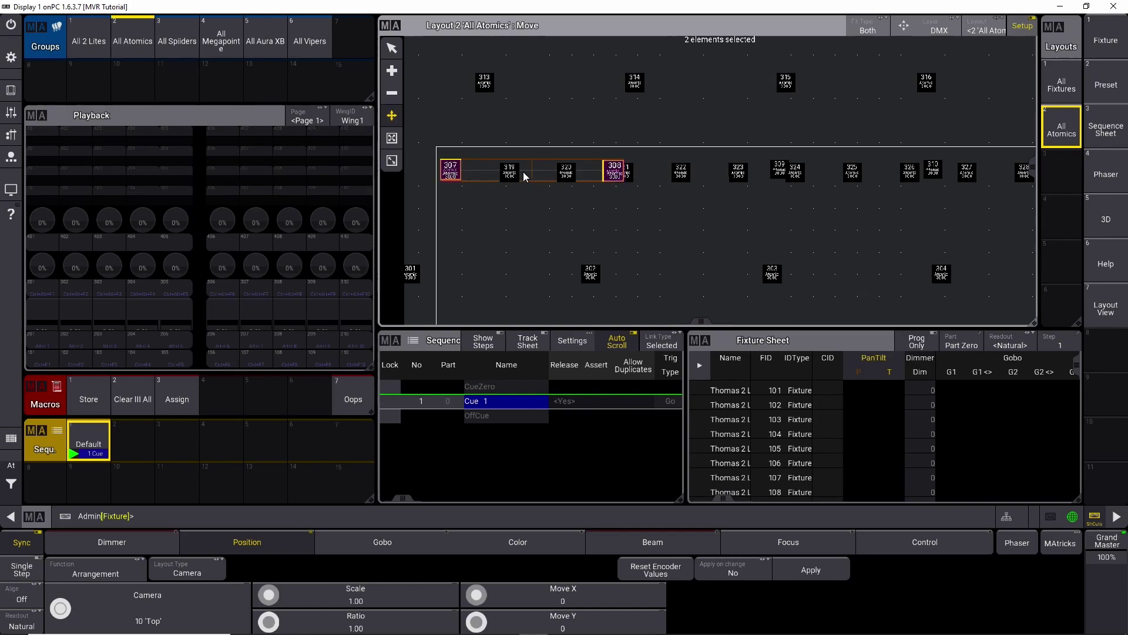
click(780, 170)
click(933, 171)
scroll(958, 207, down, 3)
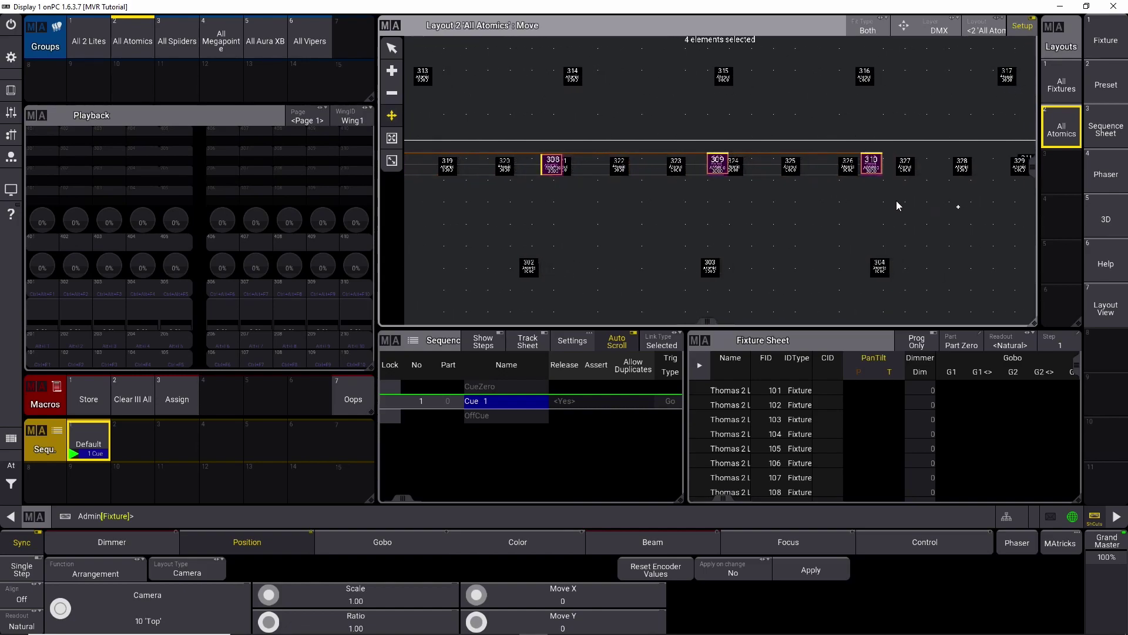
drag(788, 197, 558, 199)
click(639, 167)
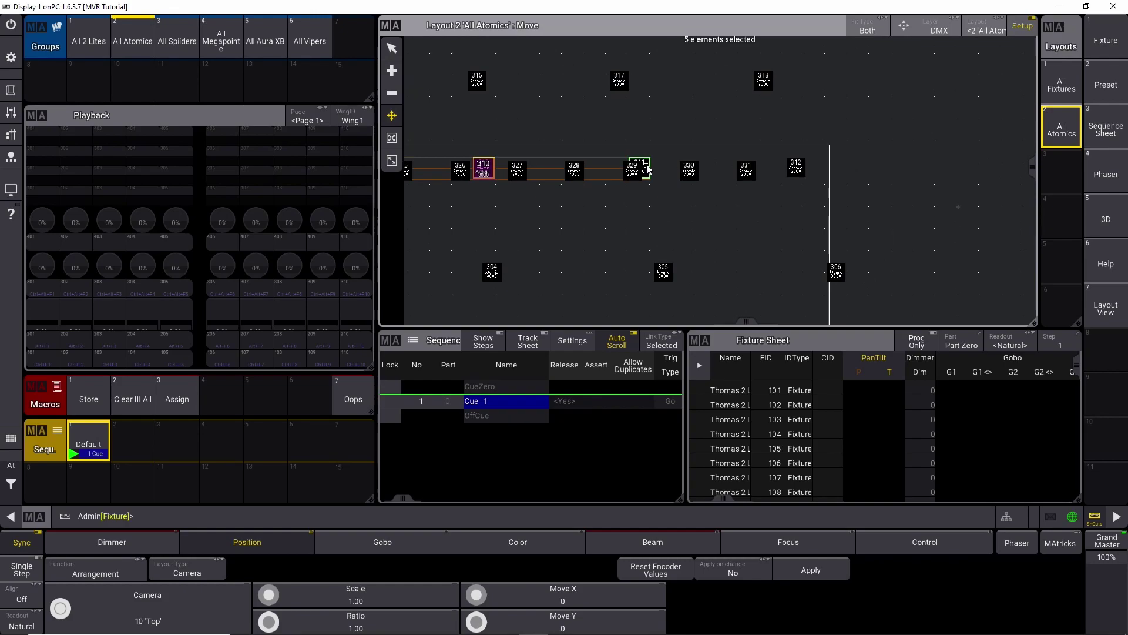
click(796, 168)
scroll(646, 176, down, 2)
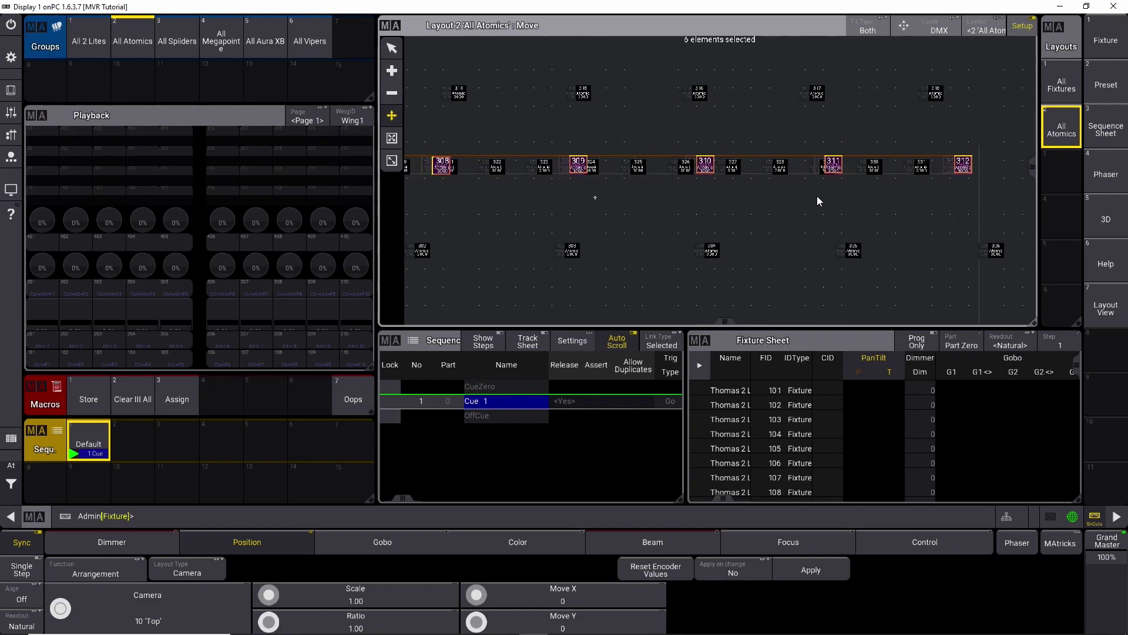
click(750, 165)
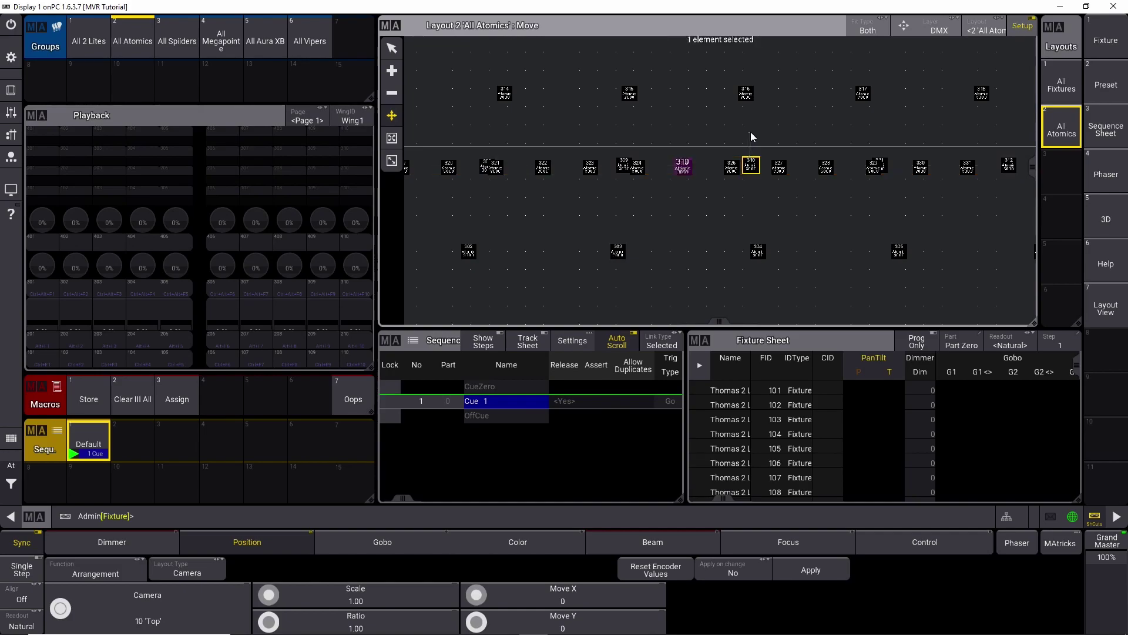
- Select Atomics 307 to 312 and move them together up so the row sits just above fixtures 319 to 331
scroll(542, 171, down, 1)
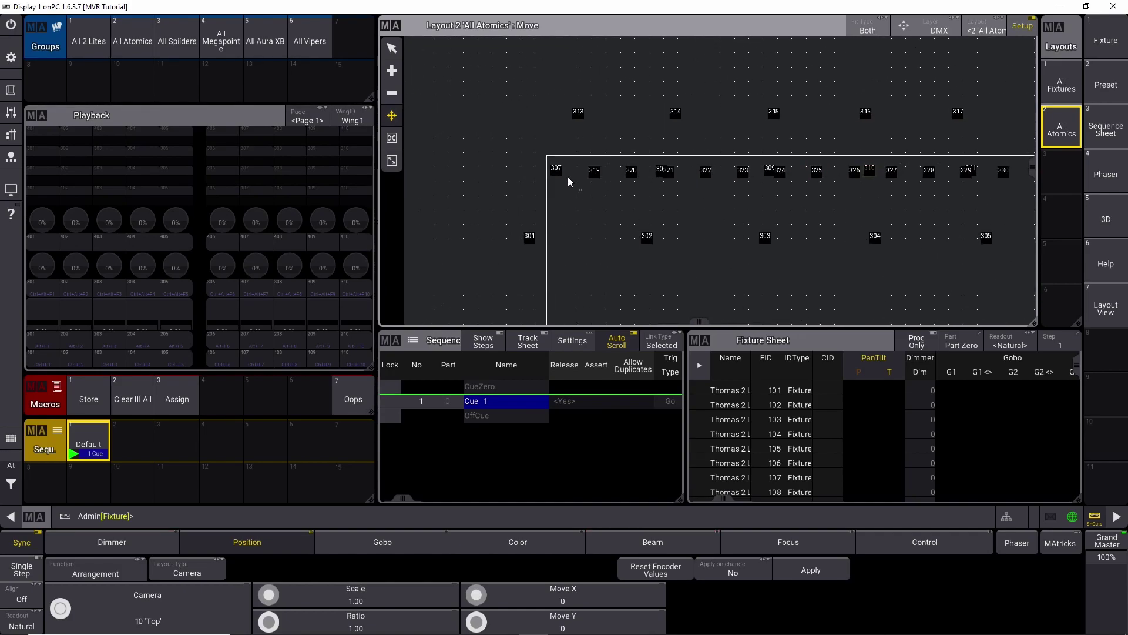
click(558, 171)
click(659, 172)
click(767, 170)
click(870, 170)
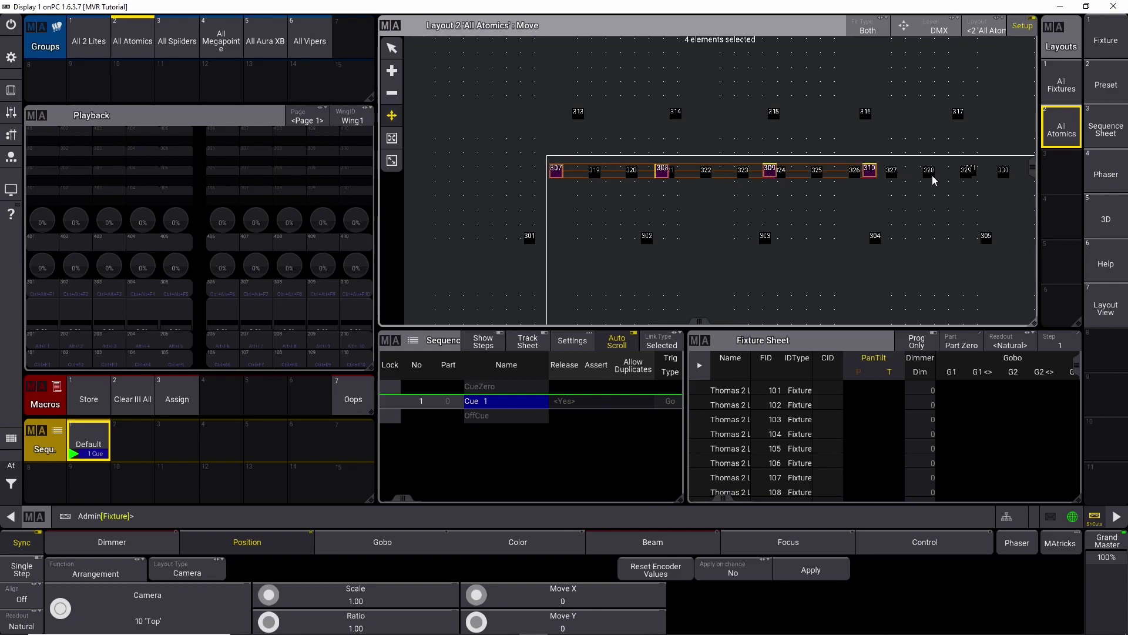
click(974, 170)
click(904, 178)
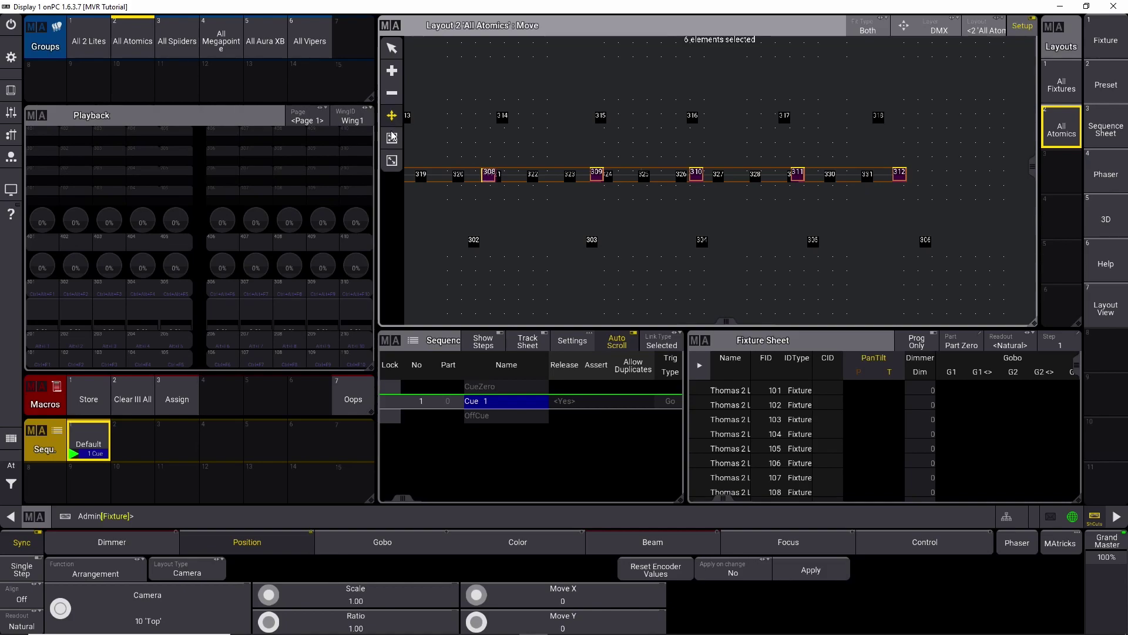
drag(489, 176, 490, 154)
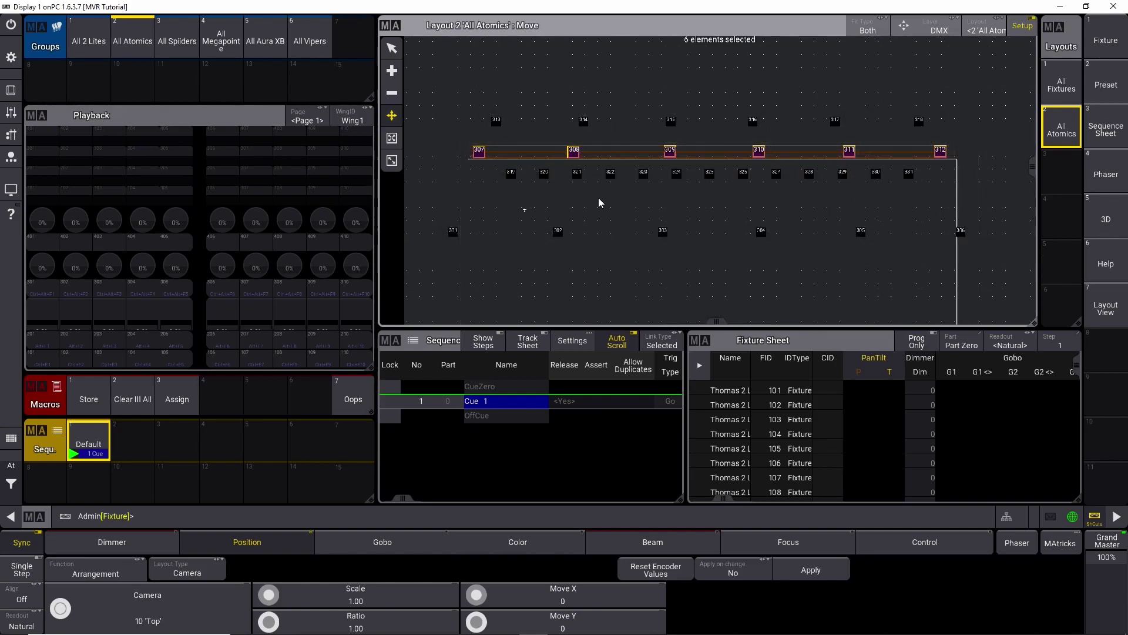
- Select all Atomics in the layout and set their element width and height to 80
drag(430, 100, 952, 270)
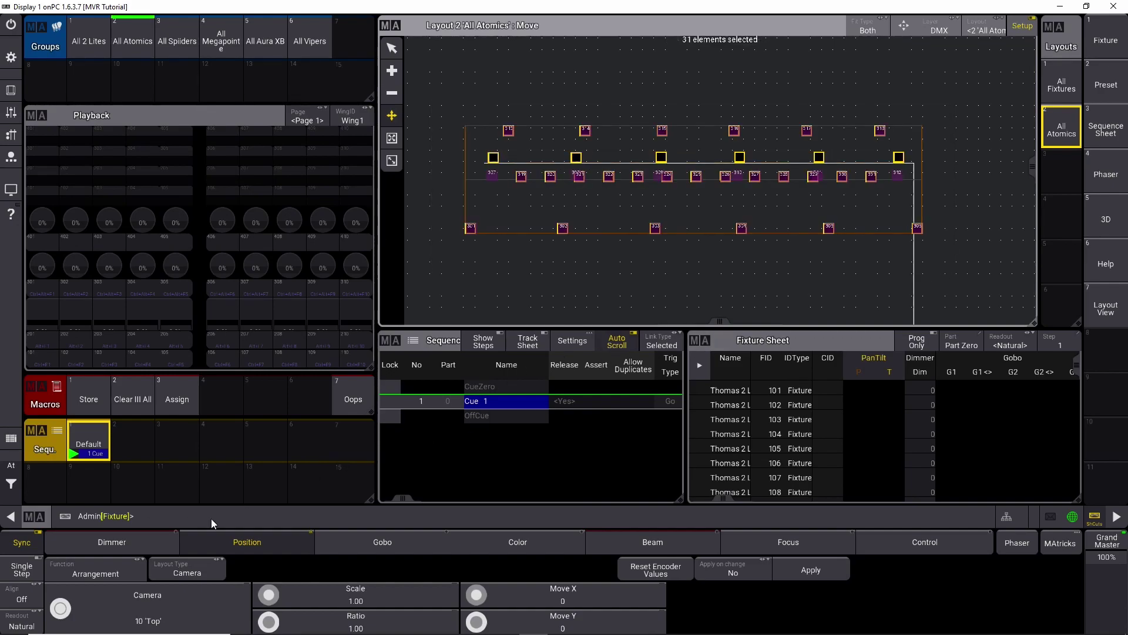
click(110, 566)
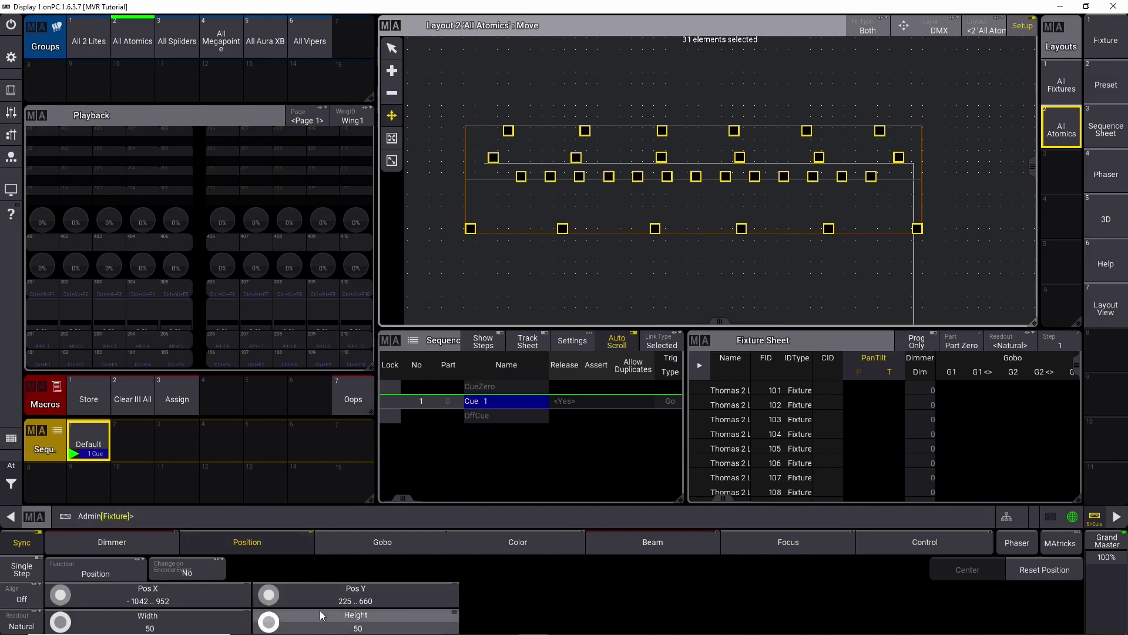
scroll(67, 626, up, 5)
scroll(282, 624, up, 4)
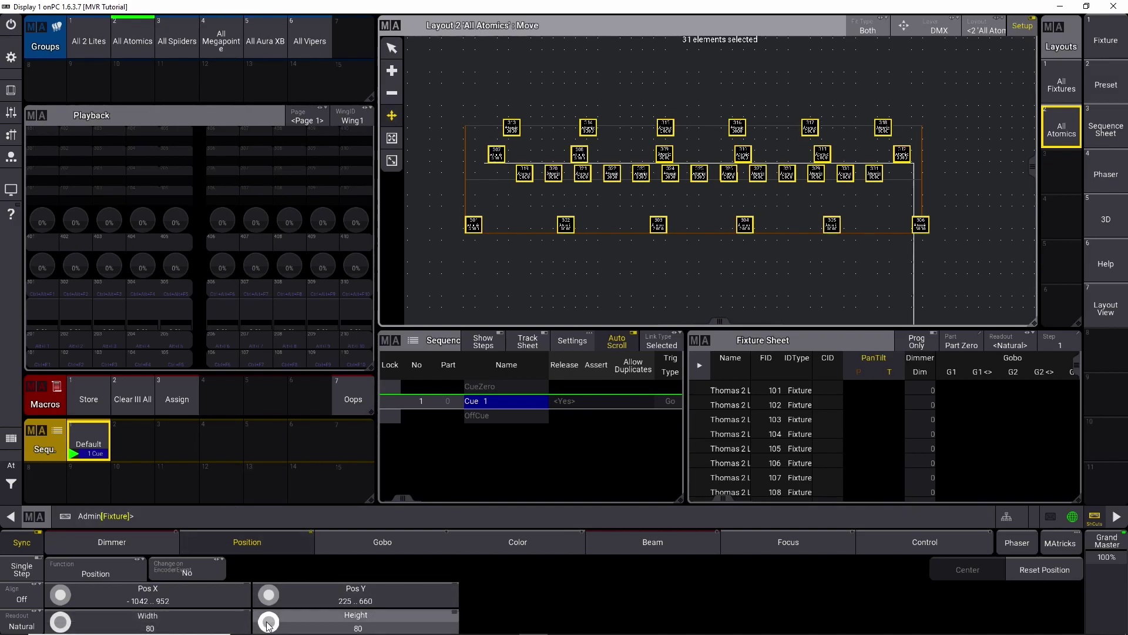
scroll(282, 622, up, 2)
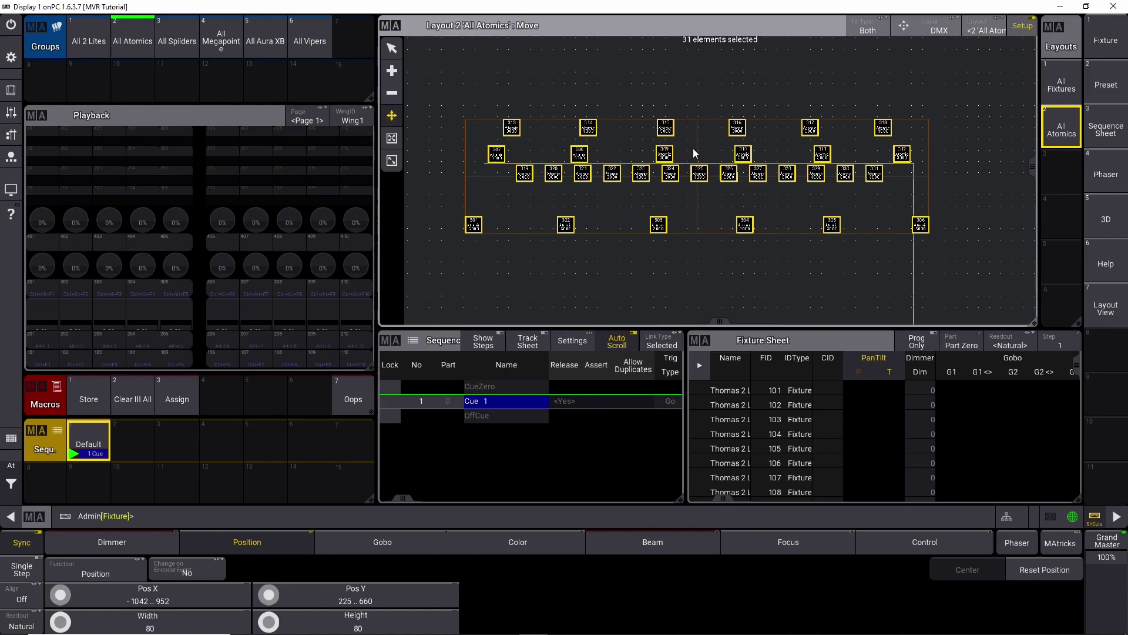
- Shift the row of Atomics 307 to 312 to about Pos Y 560, and raise the row 301 to 306 to Pos Y 310
drag(429, 141, 902, 150)
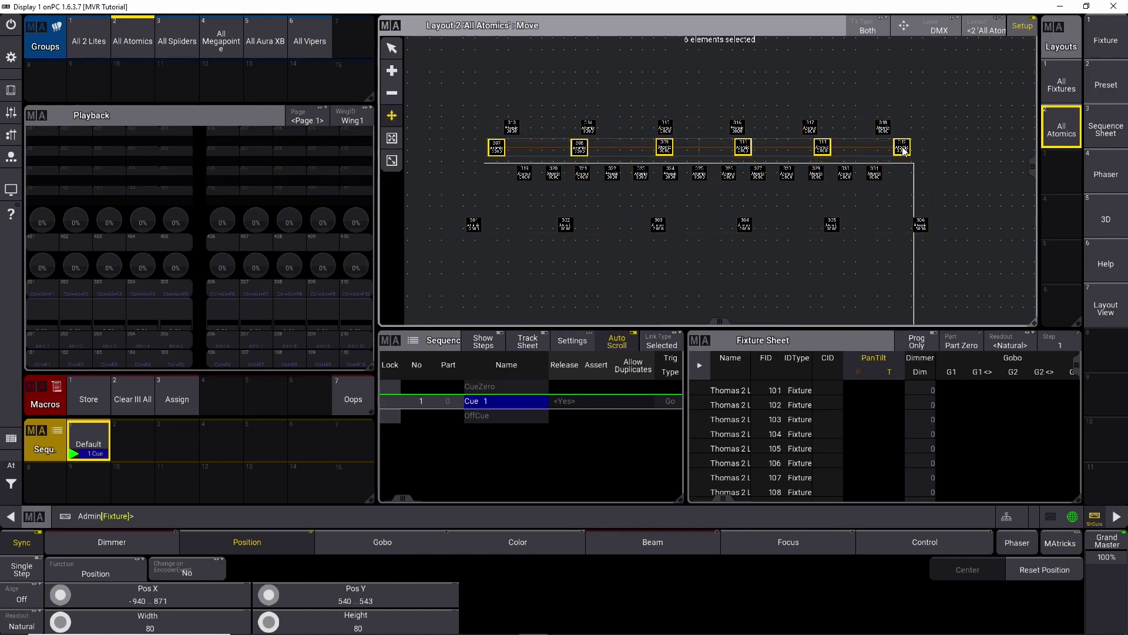
drag(903, 151, 898, 152)
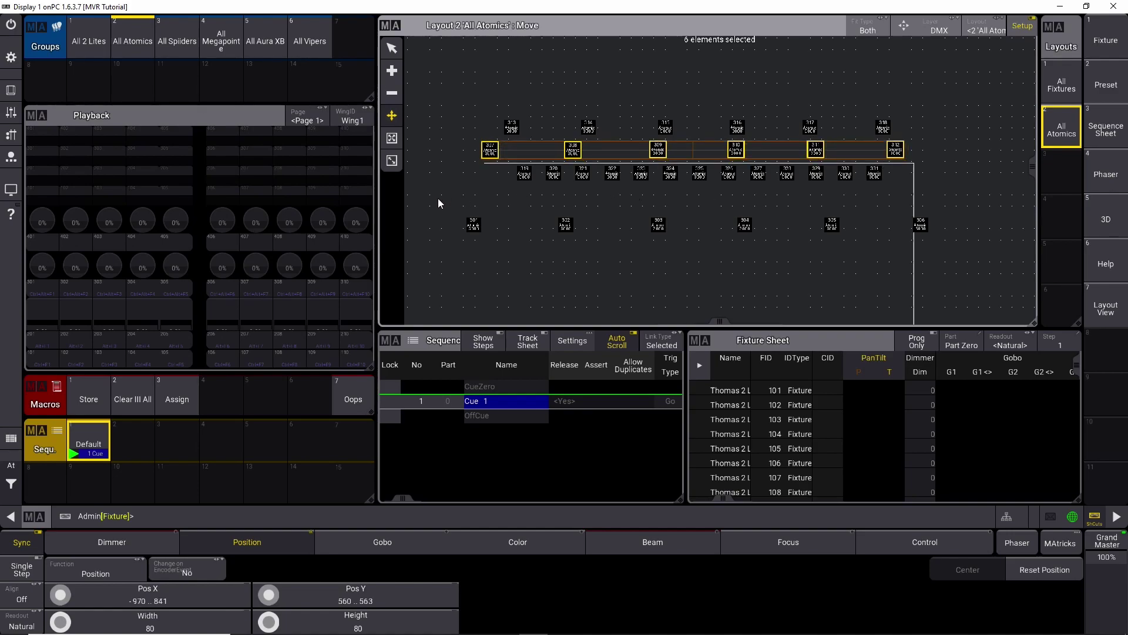
drag(439, 204, 949, 259)
drag(921, 223, 917, 209)
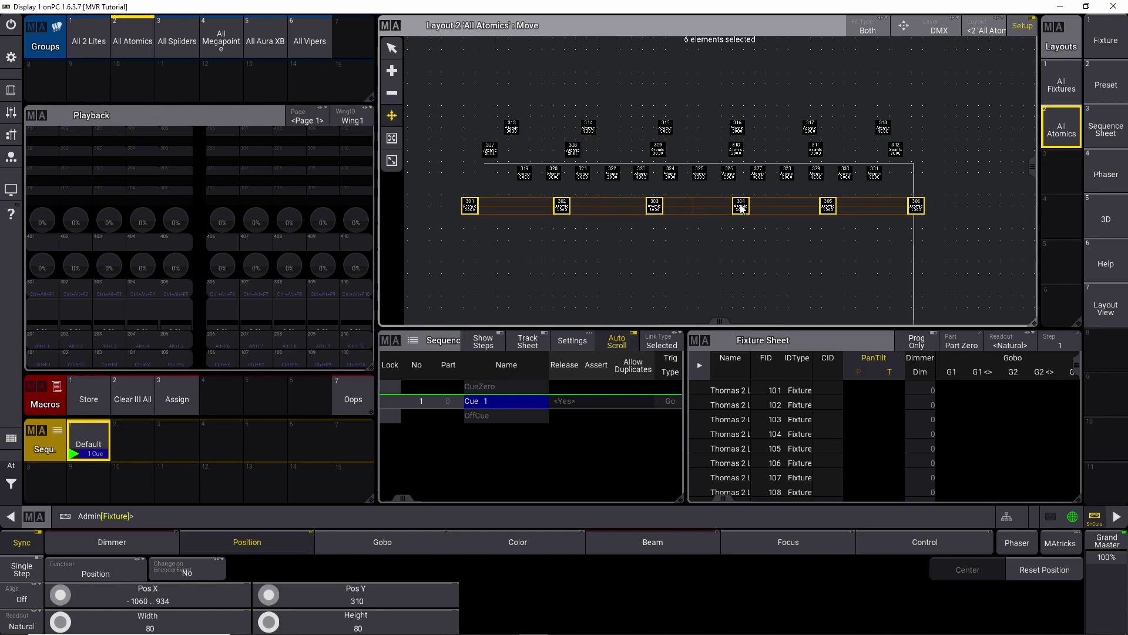
- Select all Atomics and move the whole arrangement together lower in the layout
scroll(718, 110, up, 1)
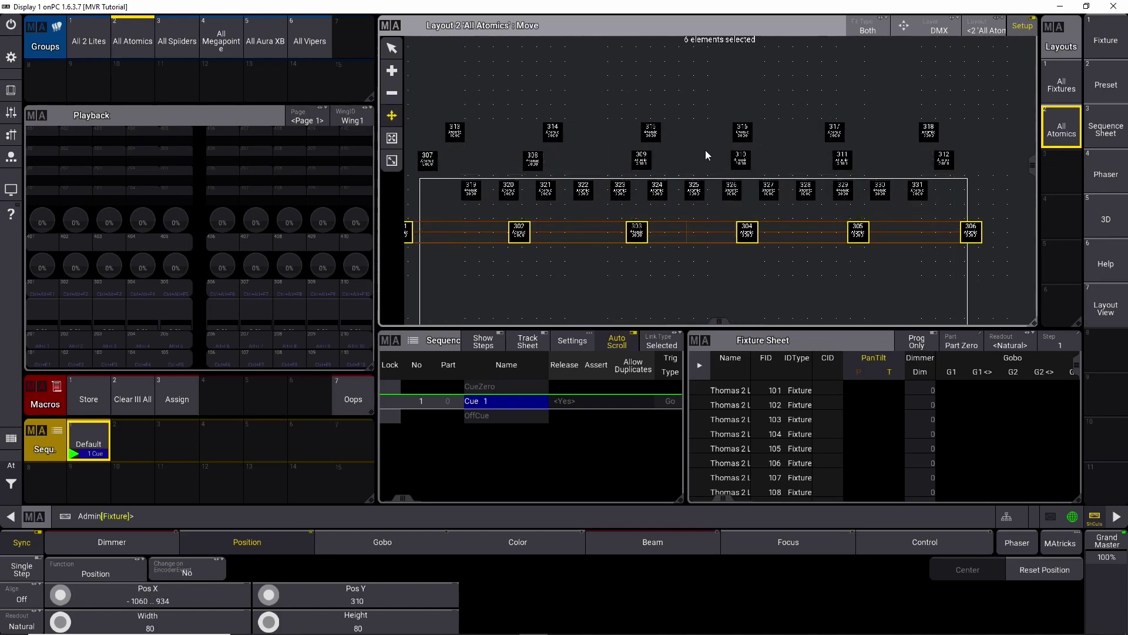
scroll(732, 114, down, 1)
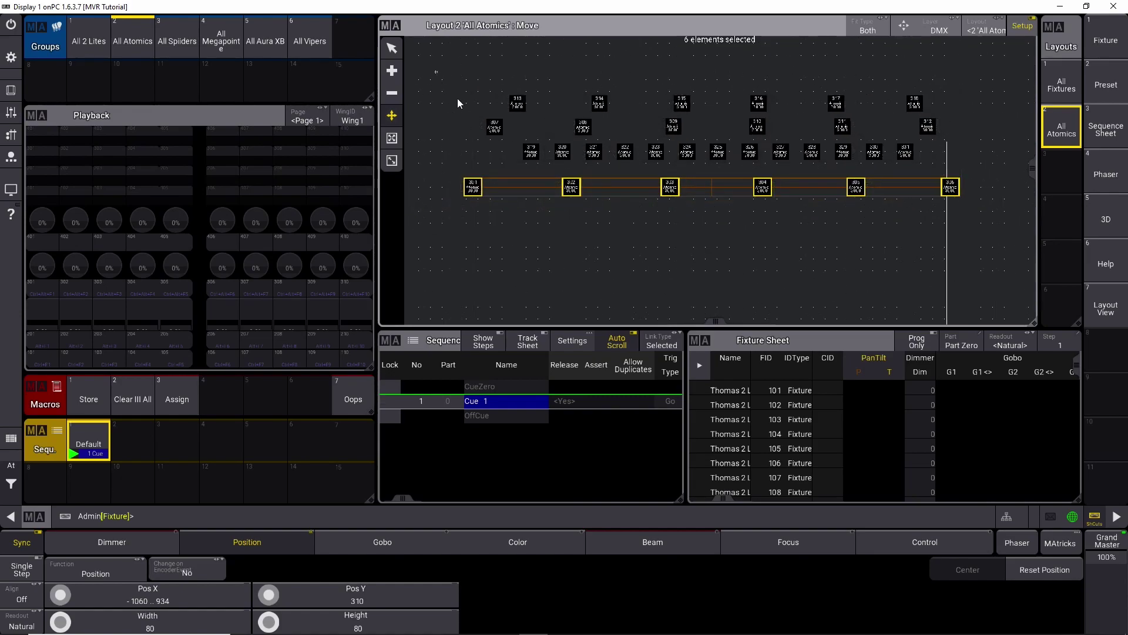
drag(435, 72, 981, 267)
drag(839, 168, 827, 221)
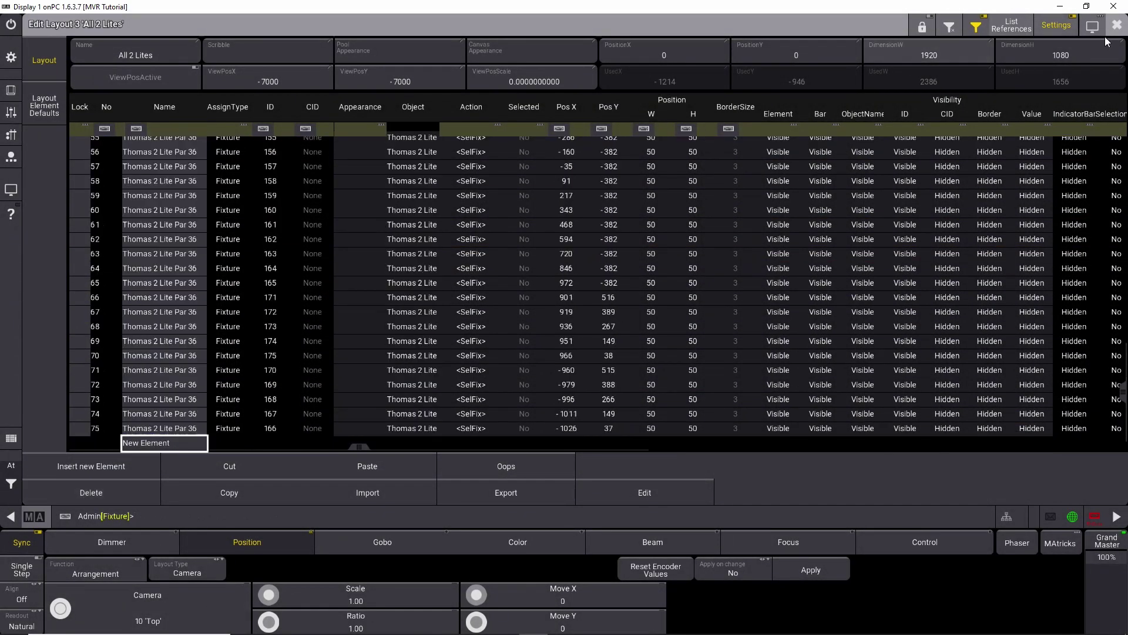
- Leave the All 2 Lites layout editor, make All 2 Lites the displayed layout, and undo the last edit
click(1115, 27)
click(1061, 170)
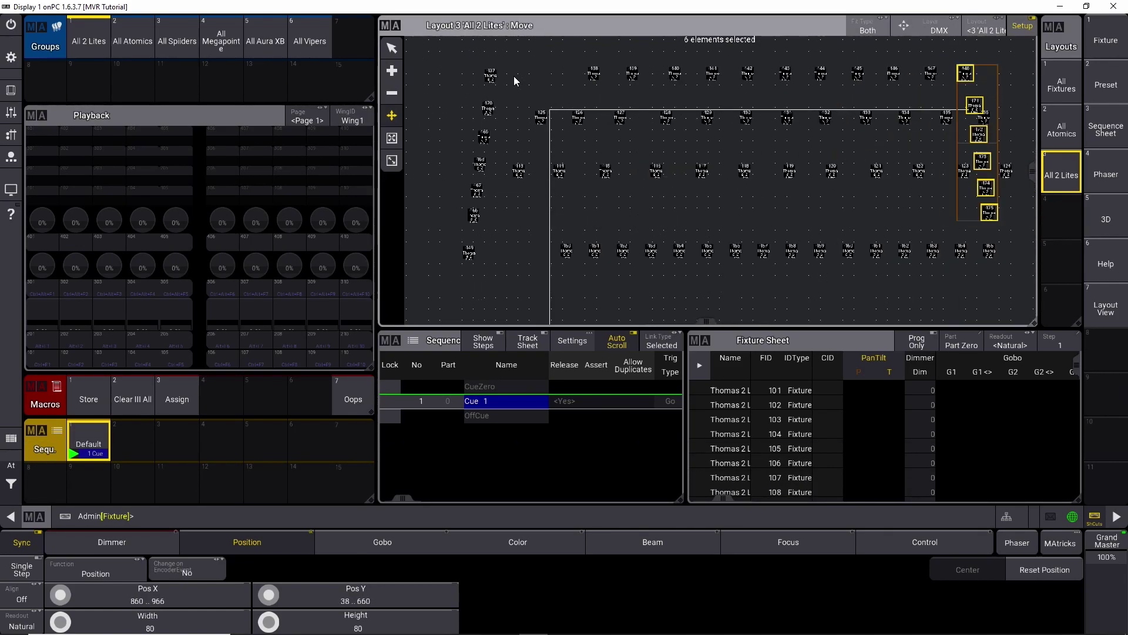
click(353, 401)
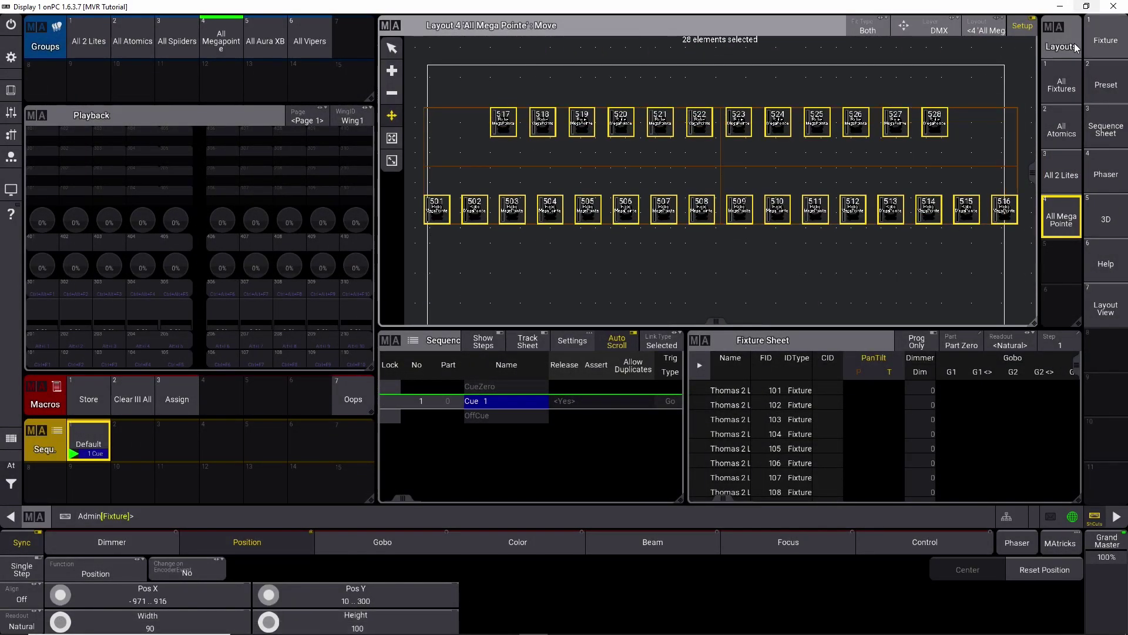
- Copy the All Fixtures layout as the base for the All Spiiders and All Aura layouts
click(1061, 86)
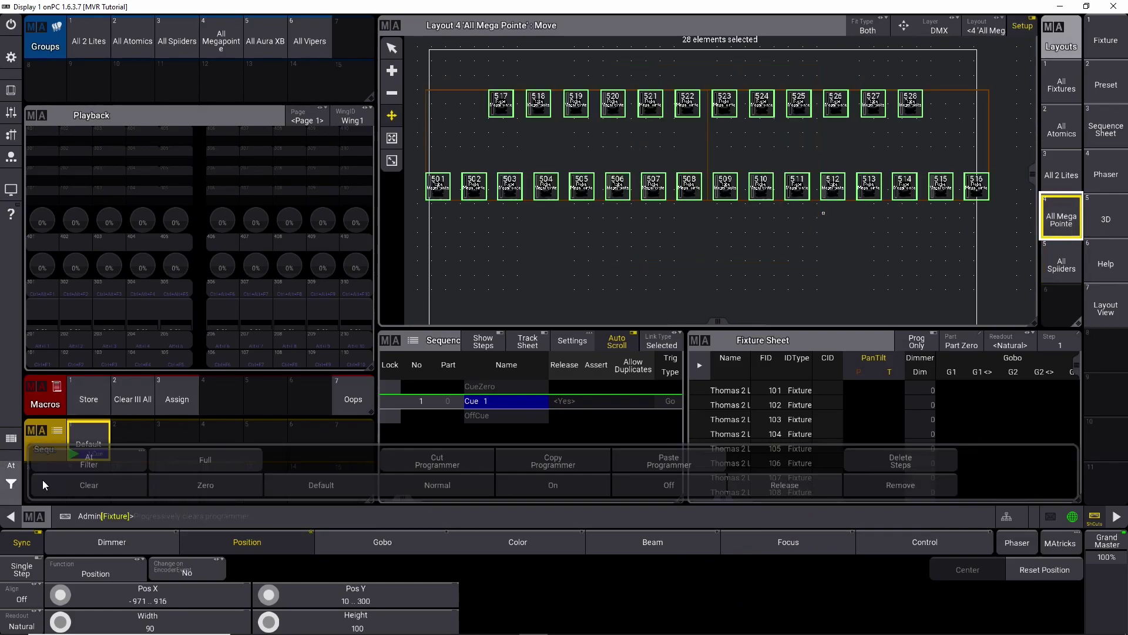
click(1063, 86)
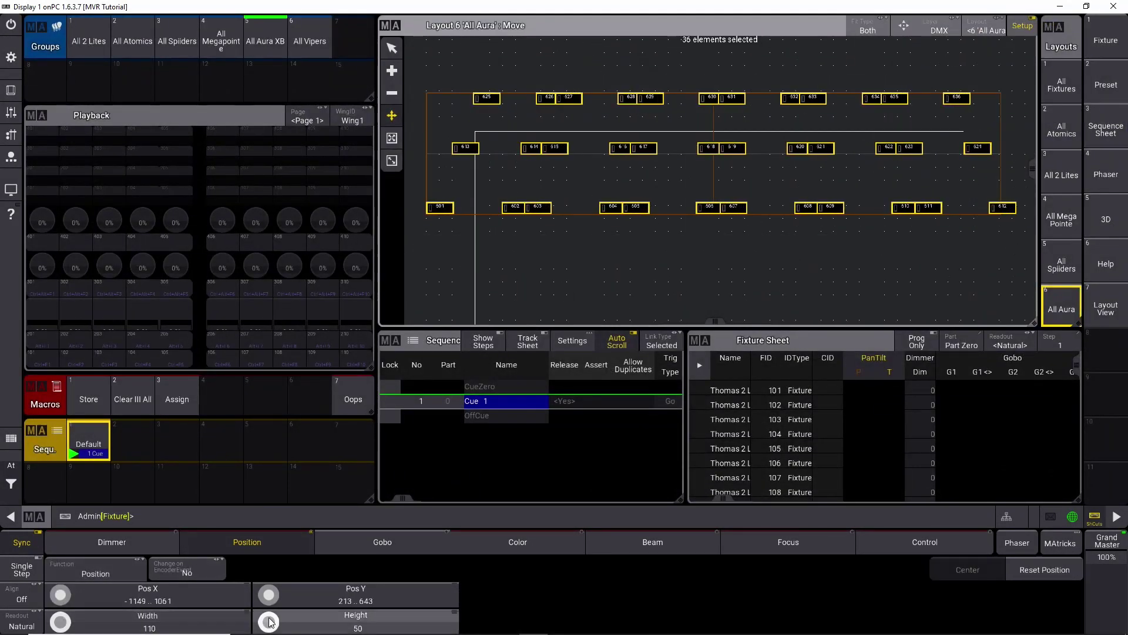
- Open the All Atomics layout for editing and set the Border visibility of all Atomic 3000 elements to Visible
click(1016, 89)
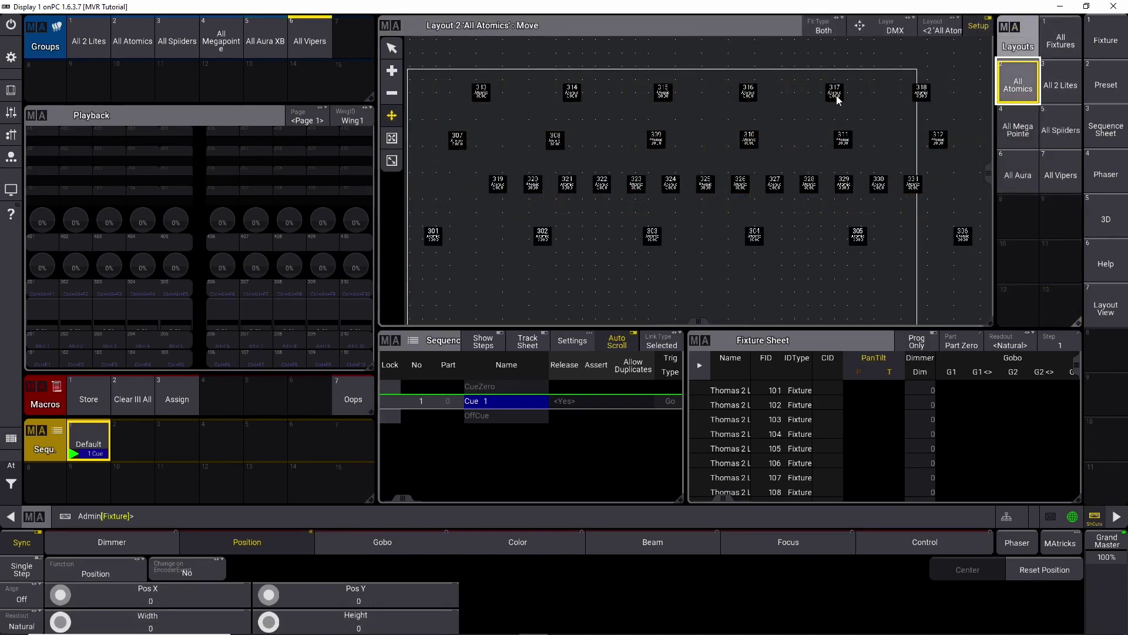
drag(409, 57, 1004, 277)
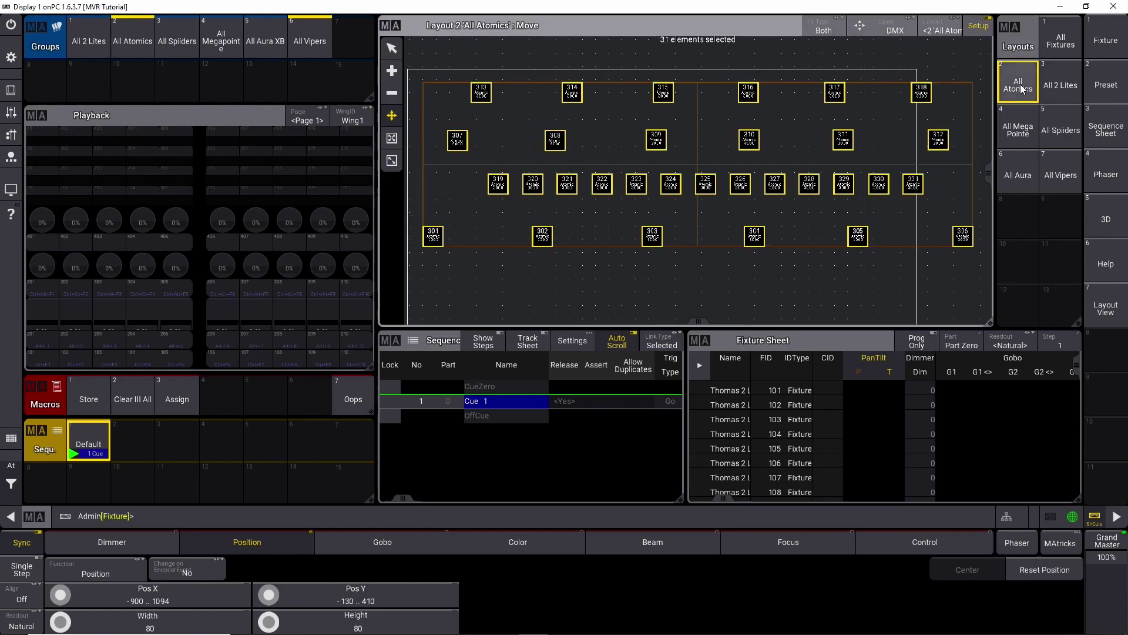
drag(1018, 85, 1009, 122)
click(986, 93)
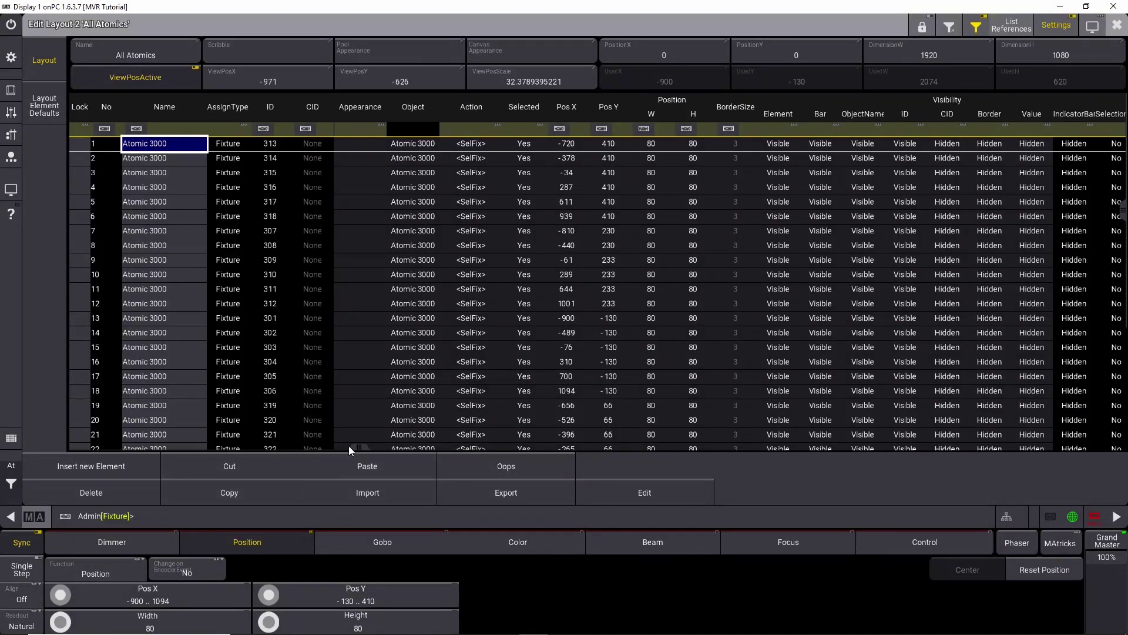
drag(351, 446, 605, 443)
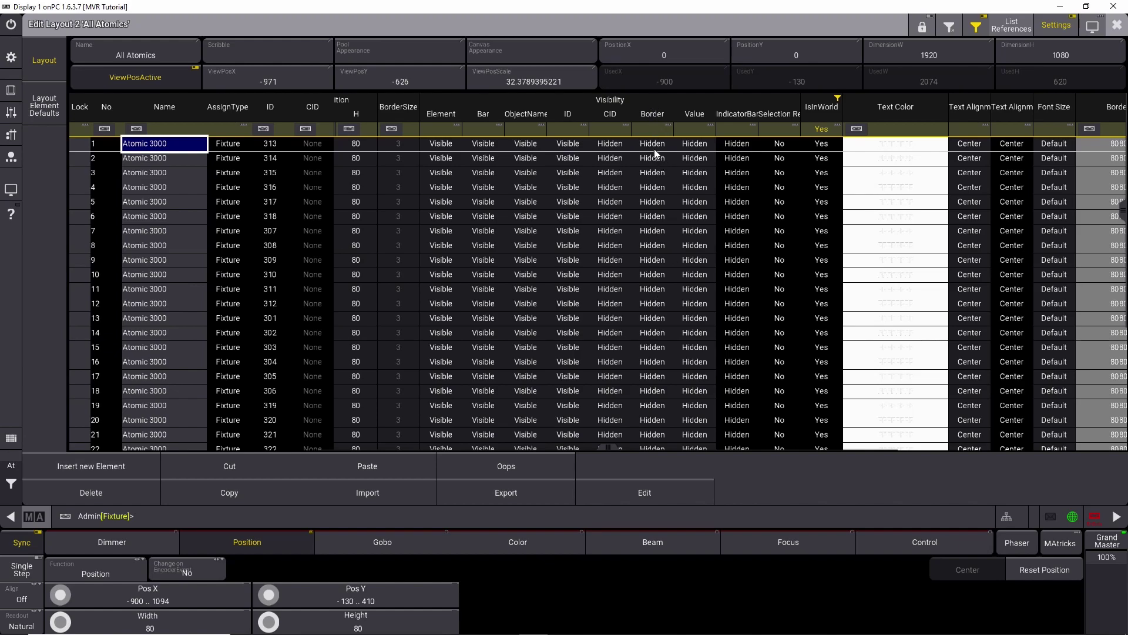
drag(653, 235, 827, 452)
scroll(833, 154, up, 10)
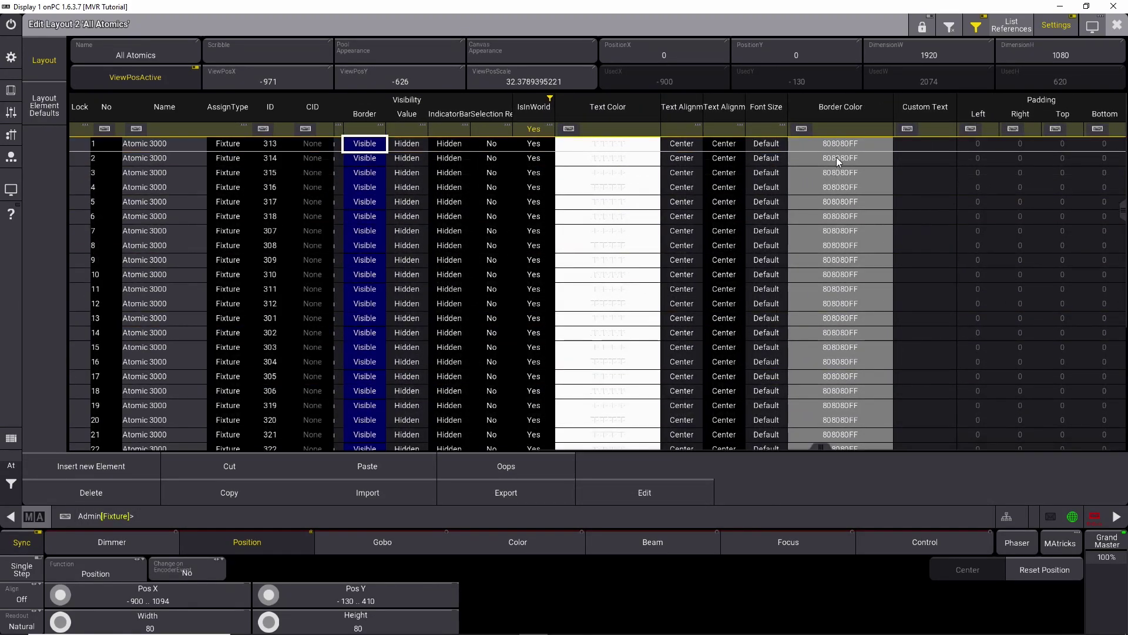
- Set the border color of all Atomic 3000 elements to the light green 5BFFAEFF
drag(834, 154, 840, 438)
click(838, 428)
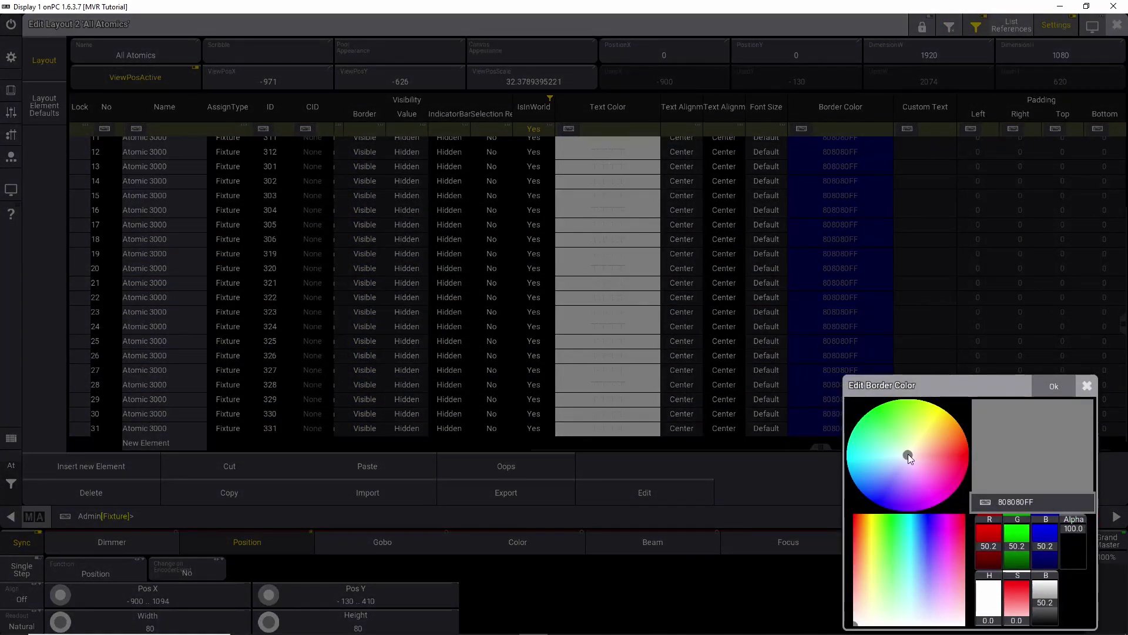
drag(908, 453, 873, 437)
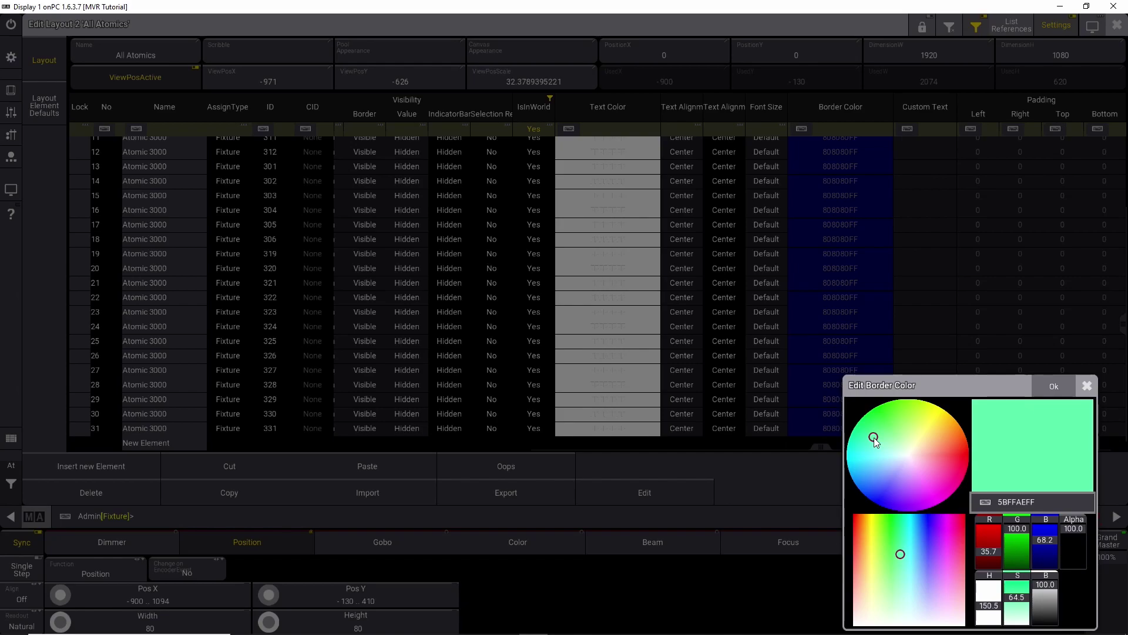
click(1055, 387)
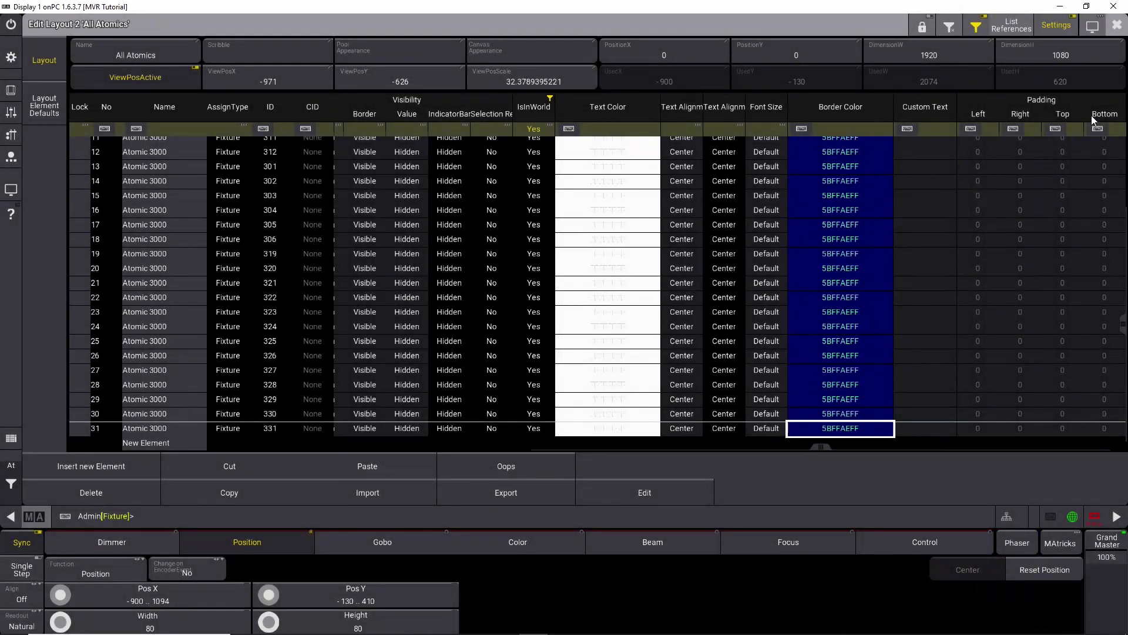
- Leave the All Atomics layout editor and open the All Mega Pointe layout for editing
click(1117, 25)
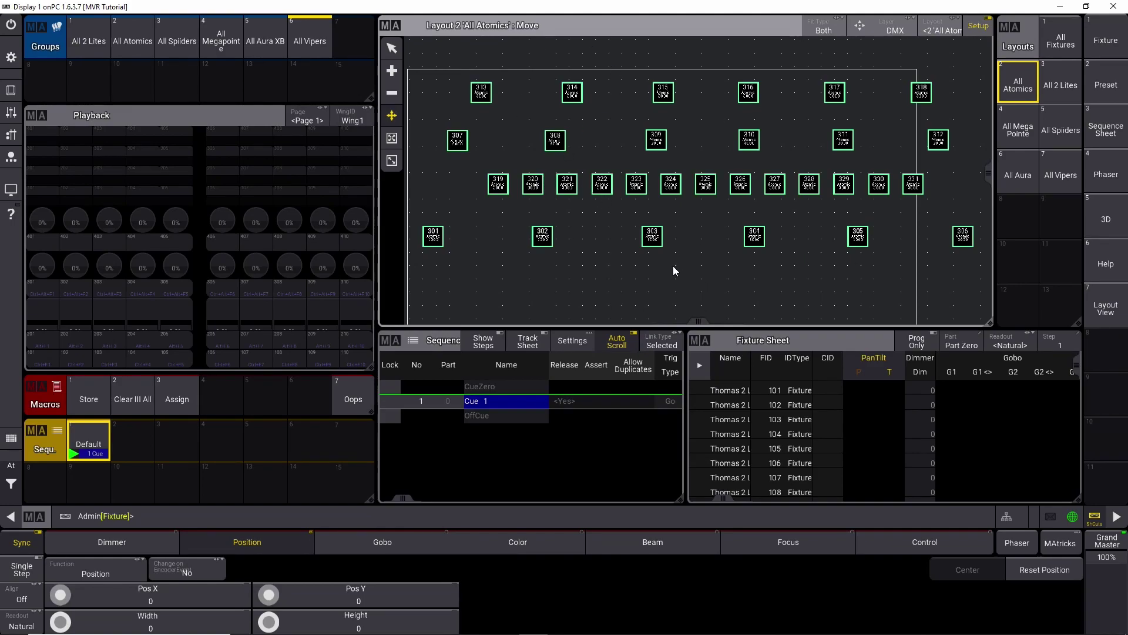
click(1061, 85)
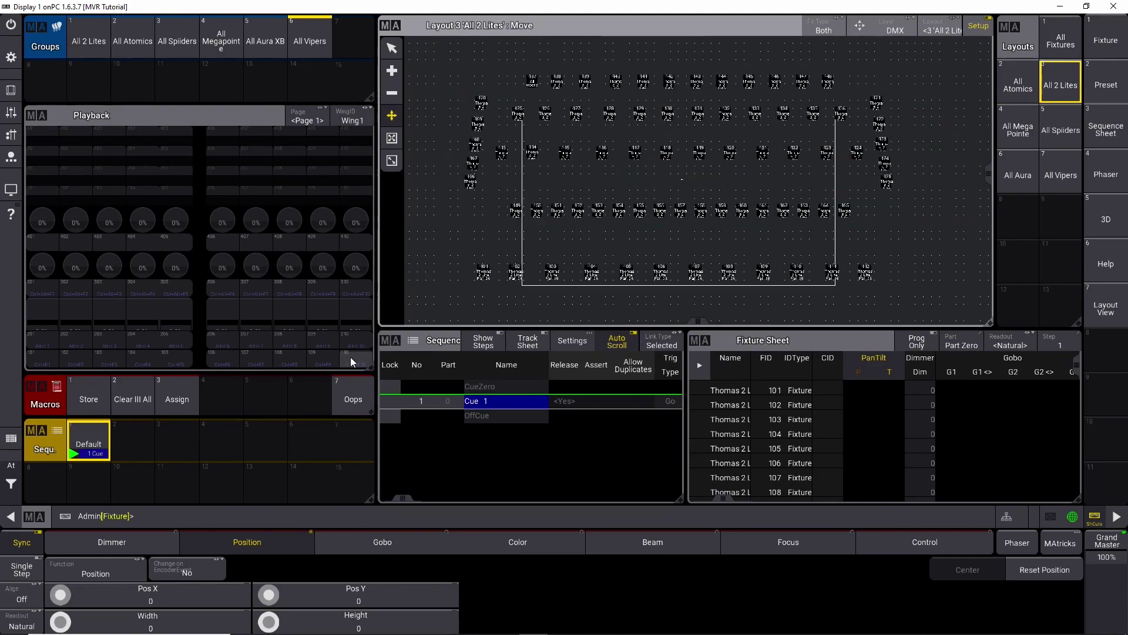
right_click(1061, 85)
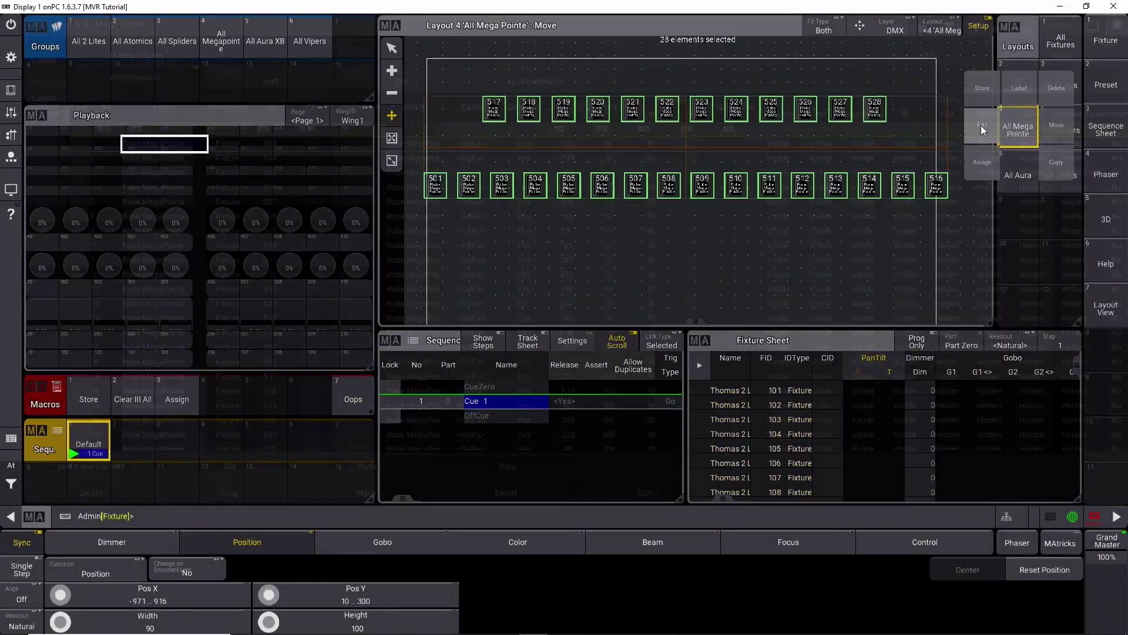
click(981, 125)
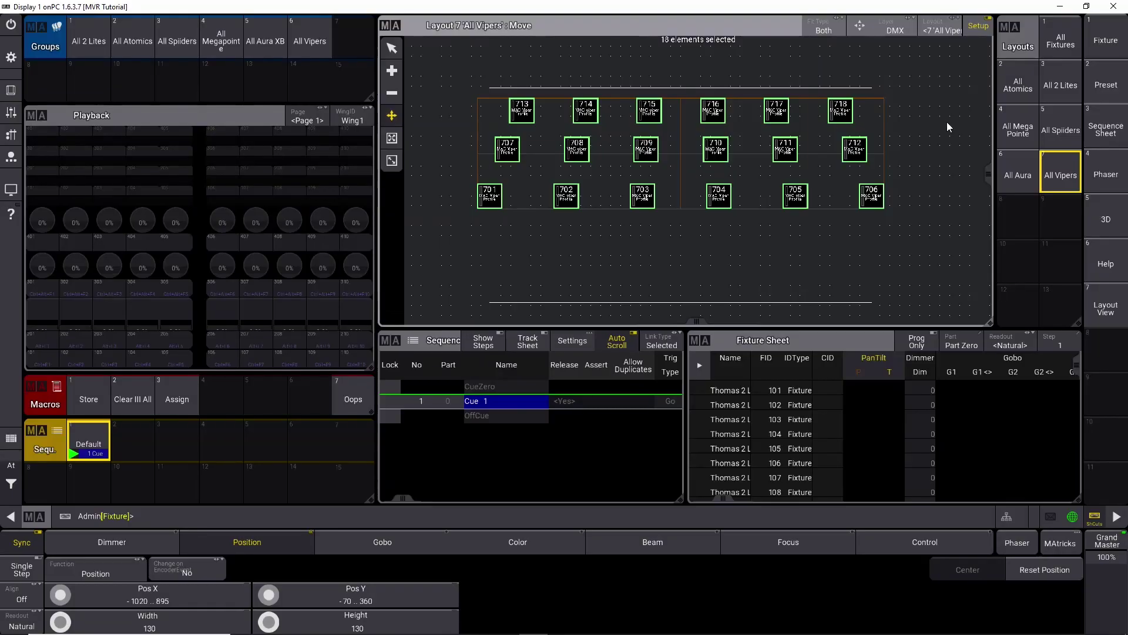
- Display the per-fixture-type layouts one after another to review their element arrangement and border colors
click(1060, 89)
click(1012, 85)
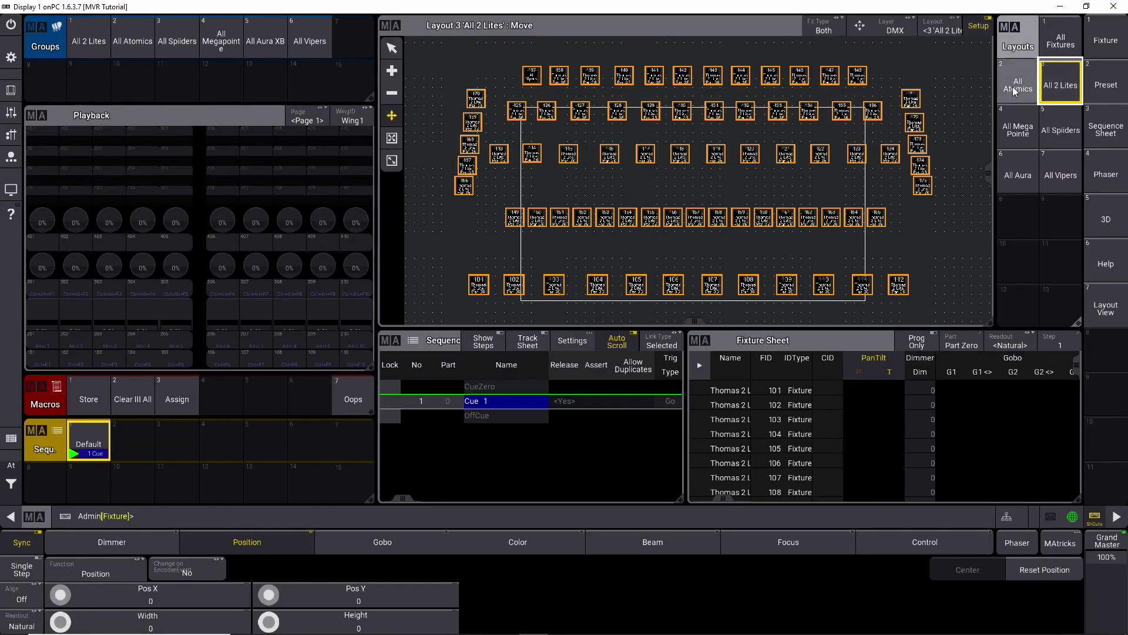
click(1019, 130)
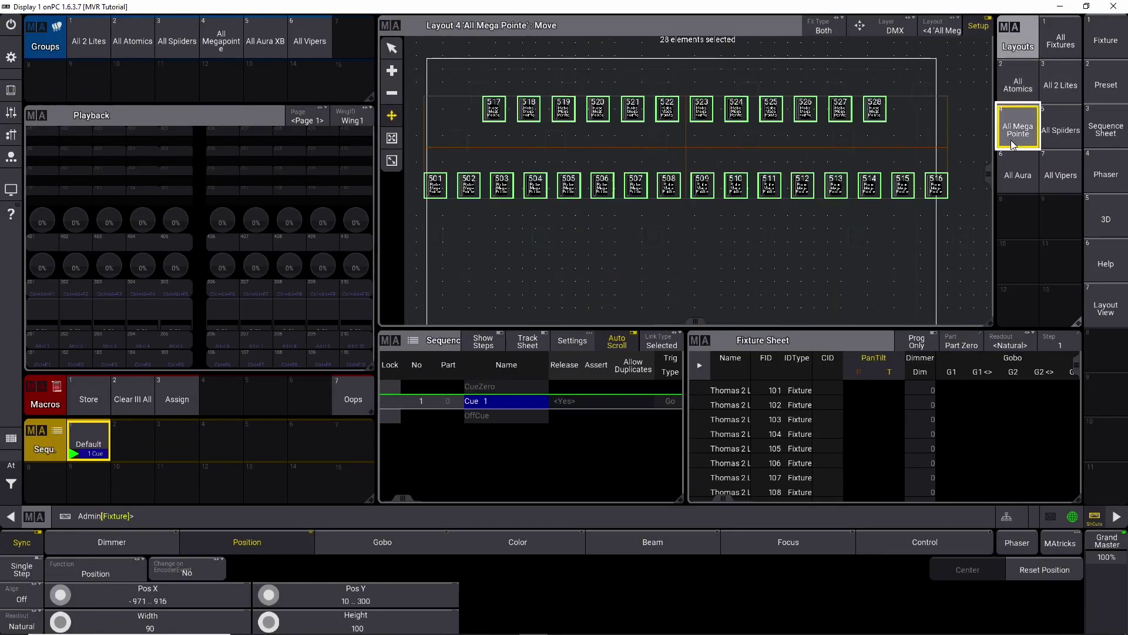
click(1059, 133)
click(1059, 172)
click(1029, 177)
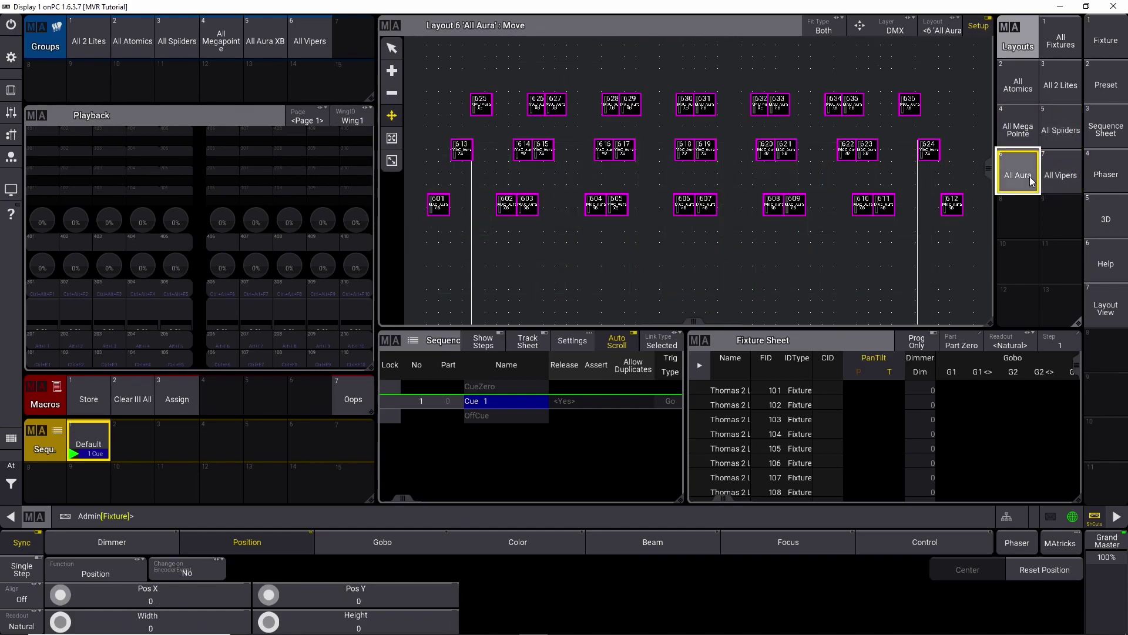
click(1017, 122)
click(1060, 181)
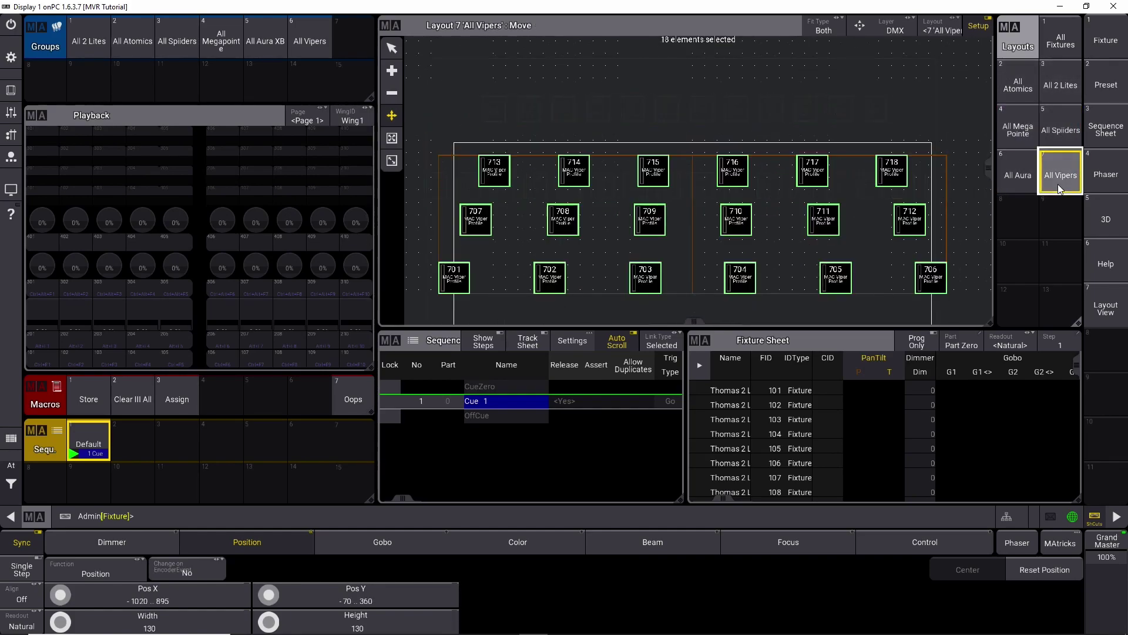
- Add a frame element of about 2950 by 1530 around all fixtures in the All 2 Lites layout
click(1053, 83)
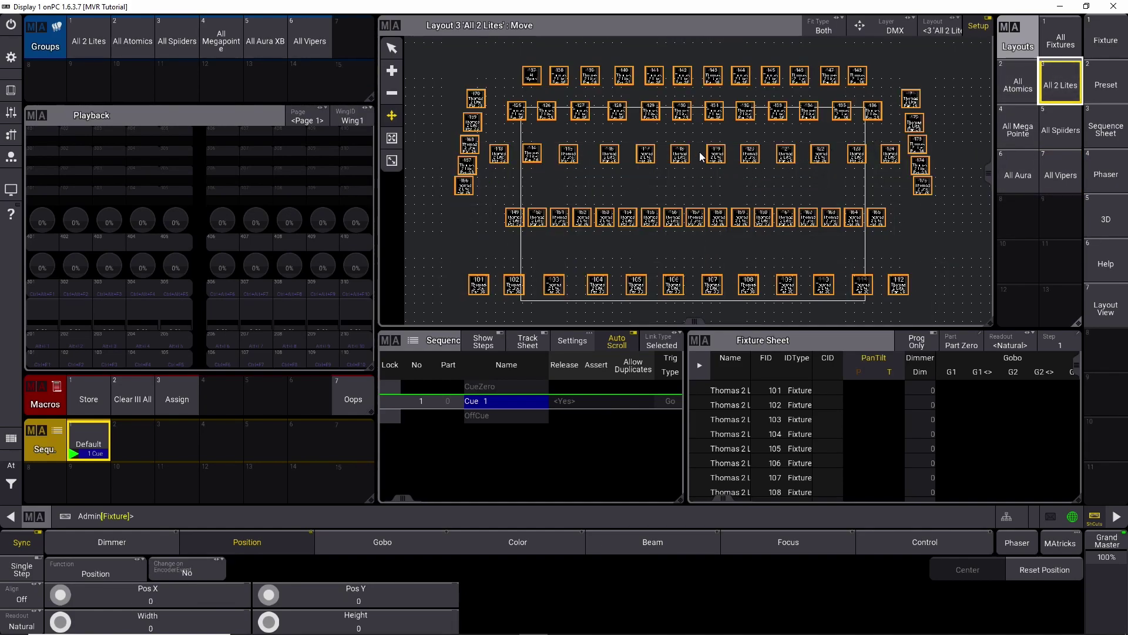
click(391, 71)
drag(431, 43, 959, 316)
scroll(767, 157, down, 2)
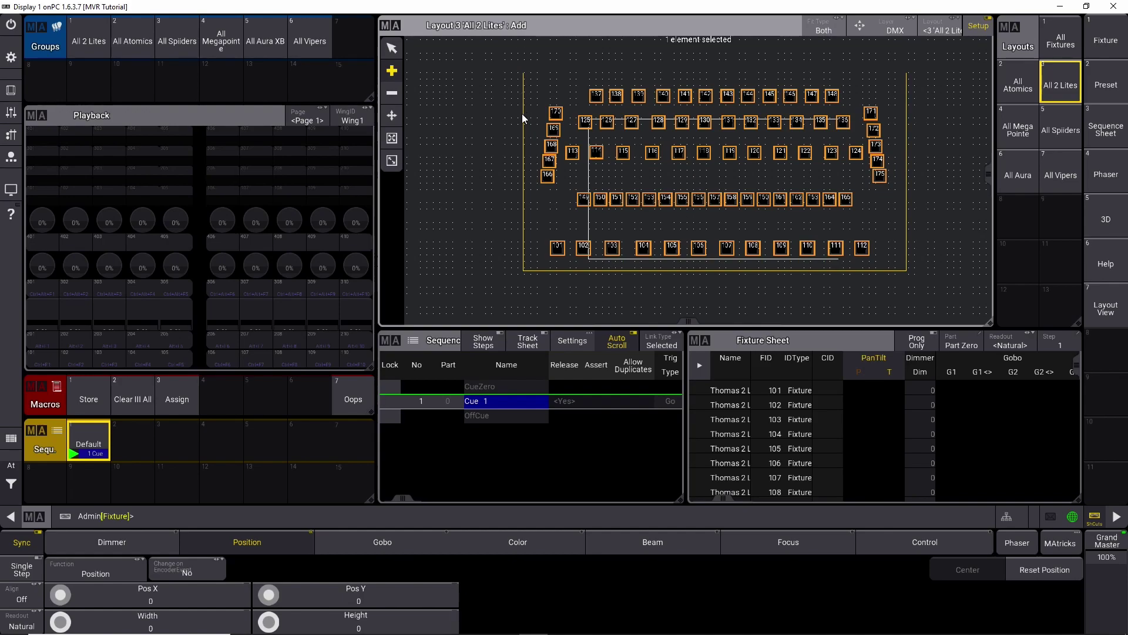
- Open the settings of the new frame element and set its custom text to All 2 Lites
click(535, 270)
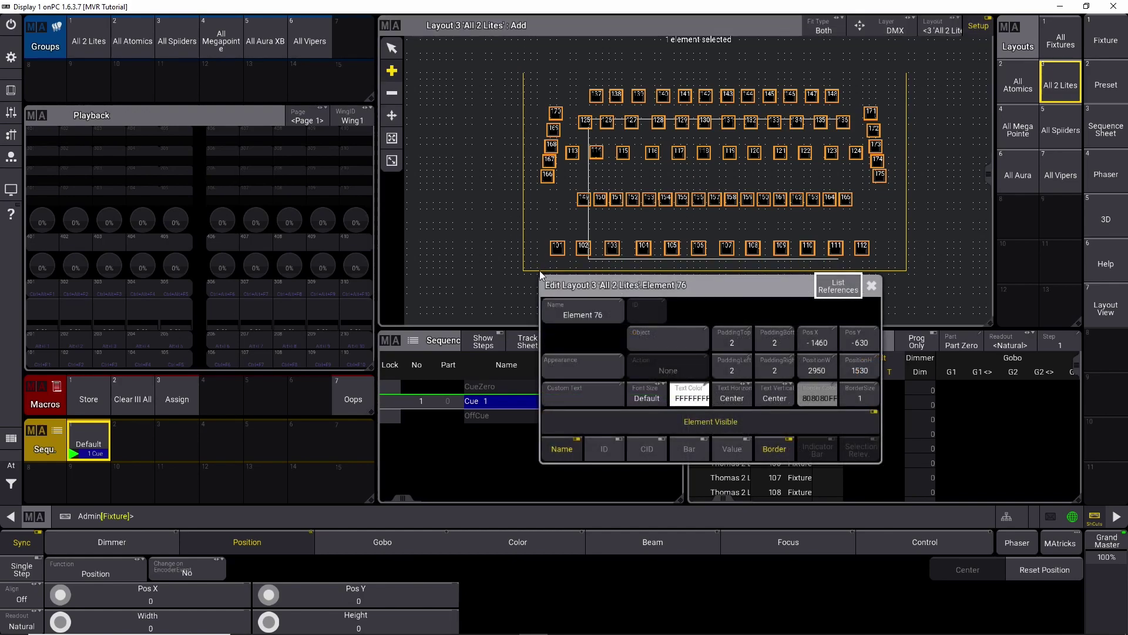
click(589, 313)
click(1084, 307)
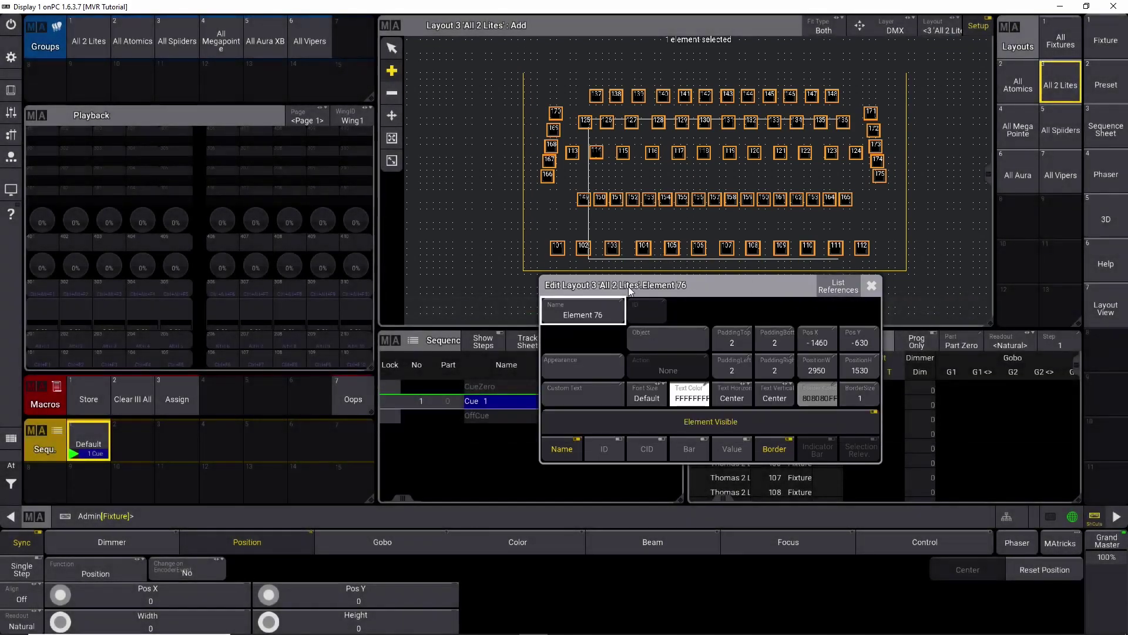
click(573, 393)
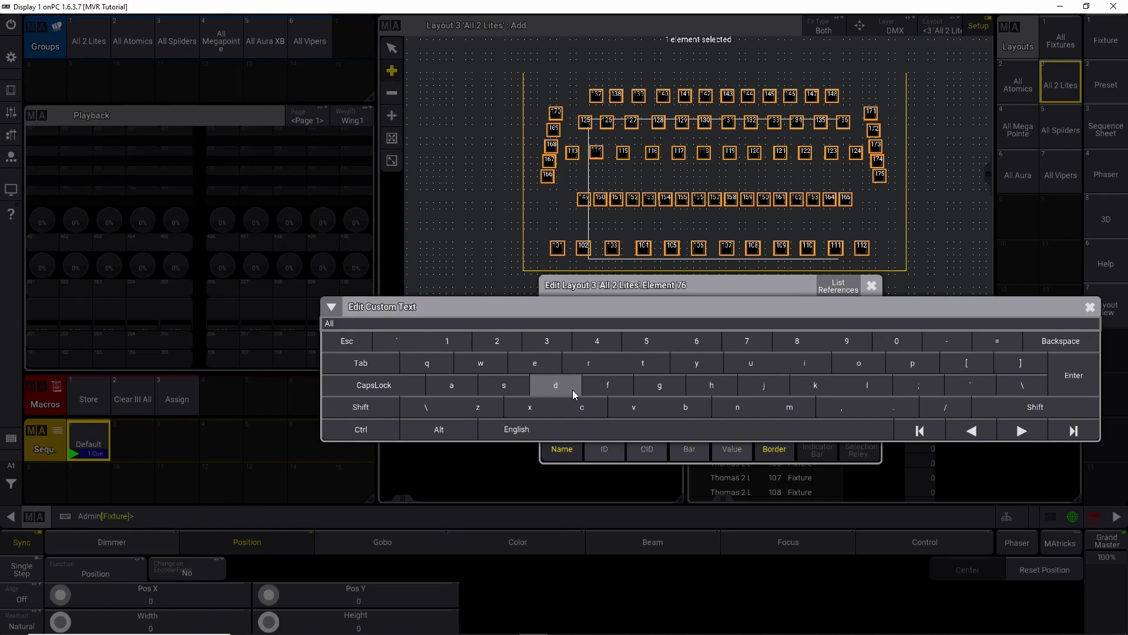
key(Return)
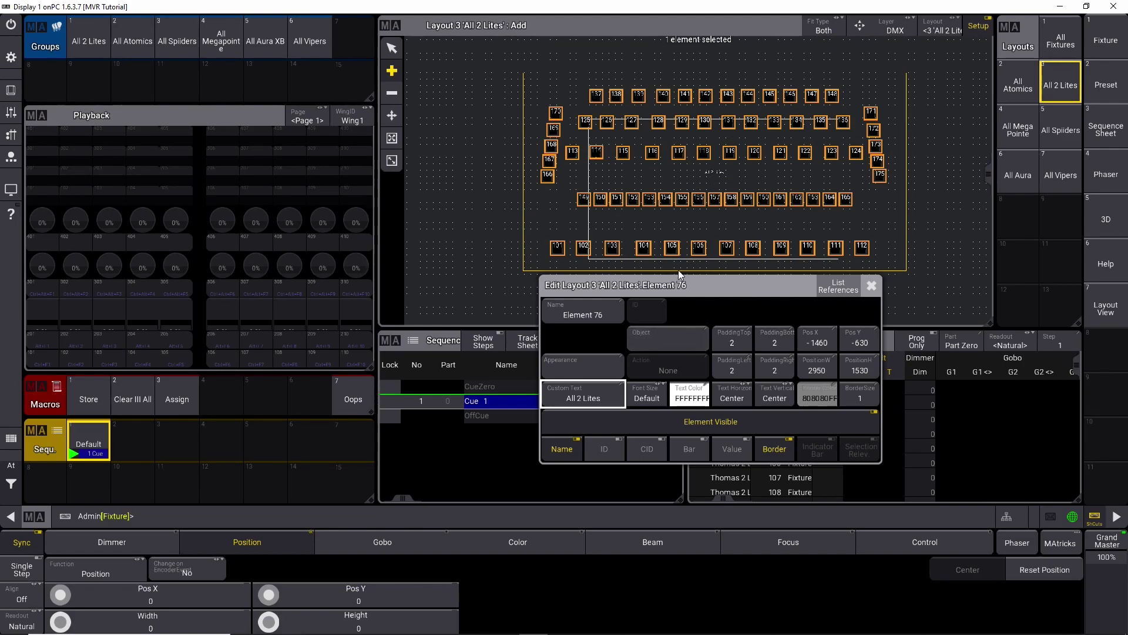
- Set the frame text's font size to 32 and its vertical alignment to Top, then close the element settings
click(647, 395)
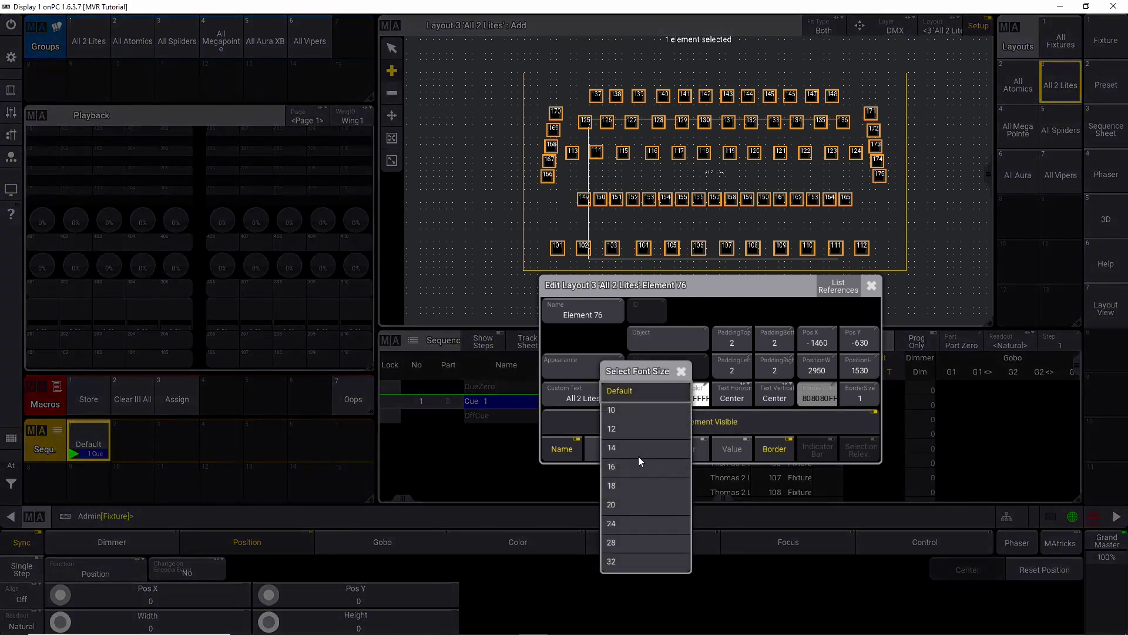
click(636, 561)
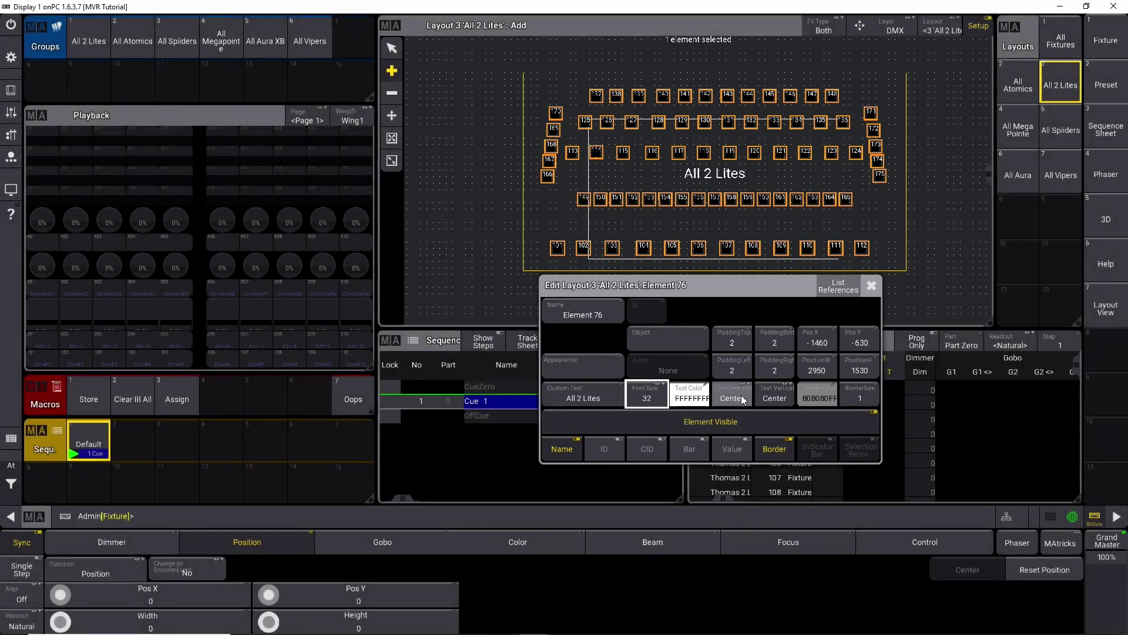
click(770, 395)
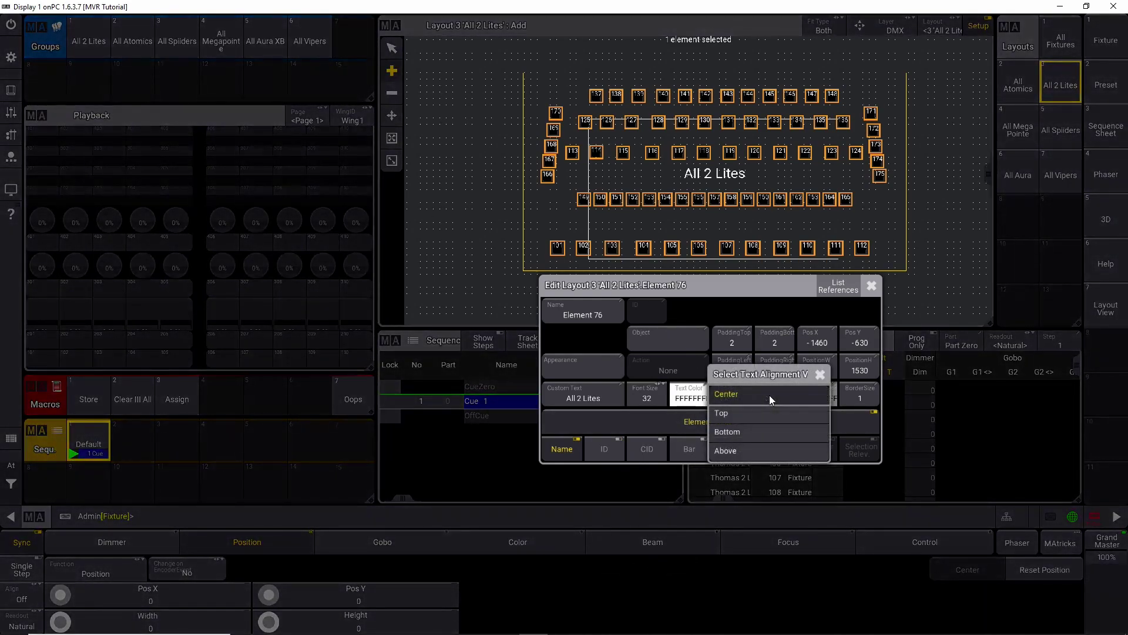
click(742, 415)
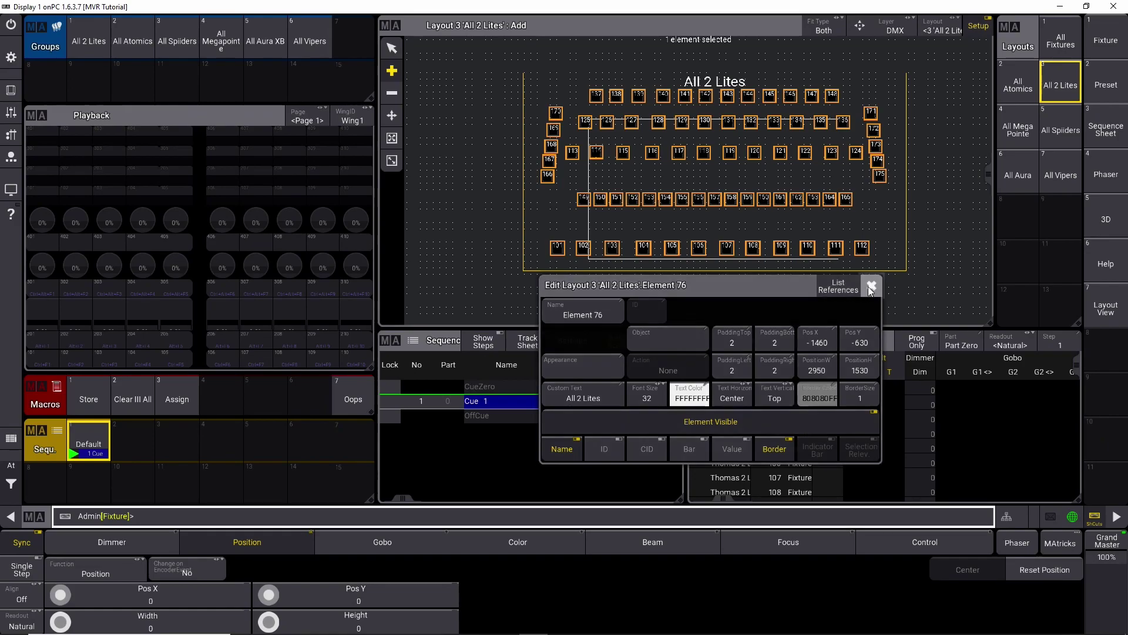
click(871, 284)
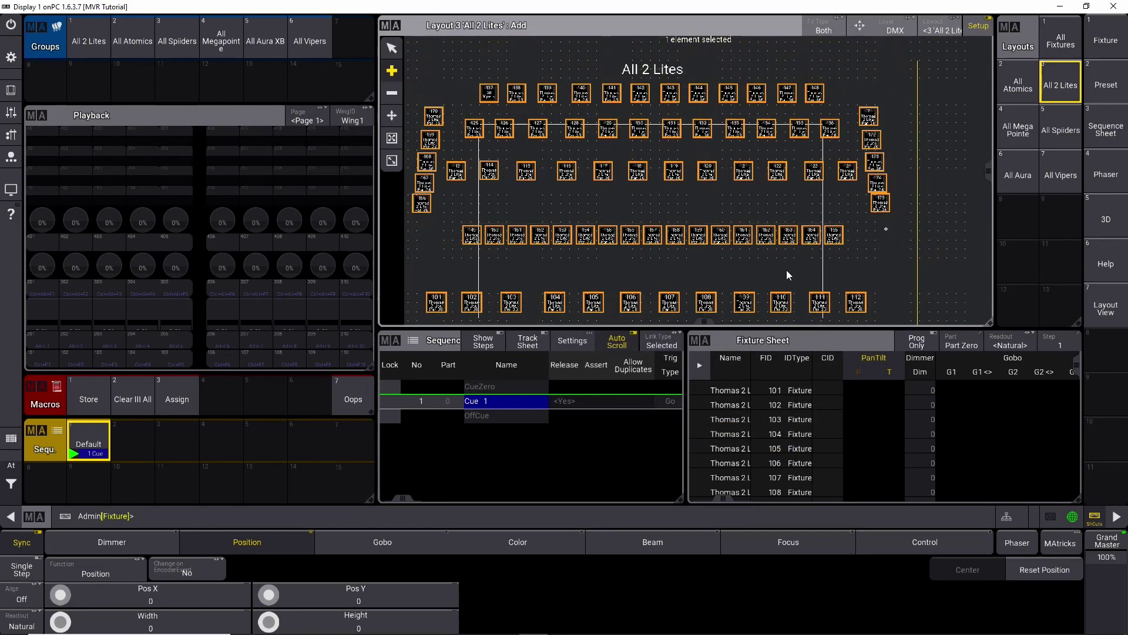
drag(786, 270, 809, 255)
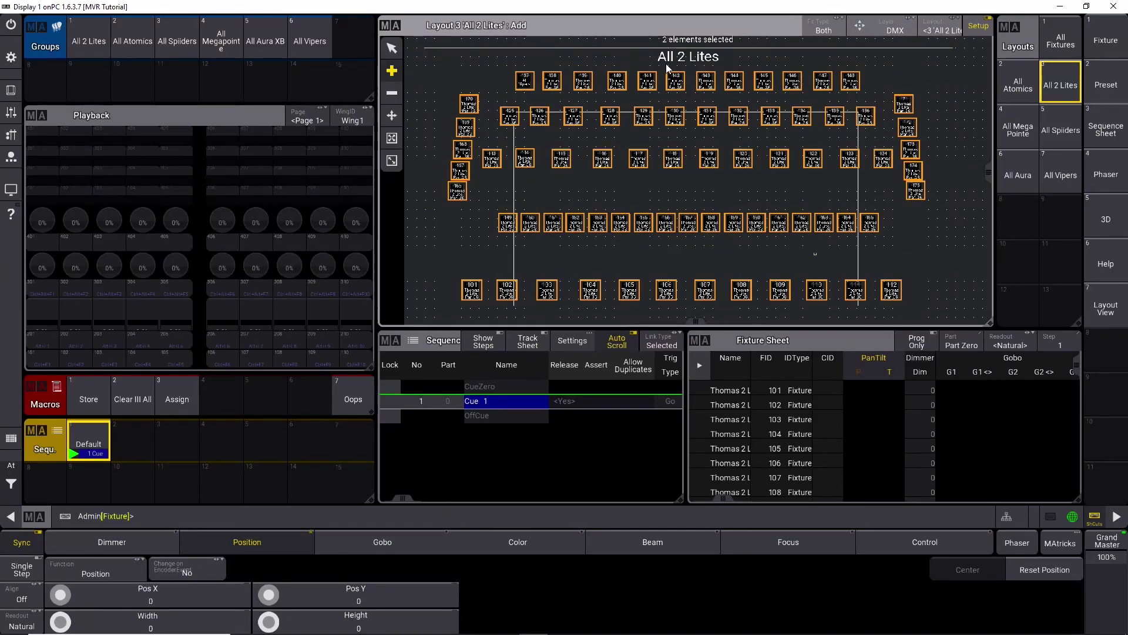
- Display the All Atomics layout and add a frame element of about 1920 by 180 around the row of fixtures 319 to 331
click(1061, 130)
click(1022, 176)
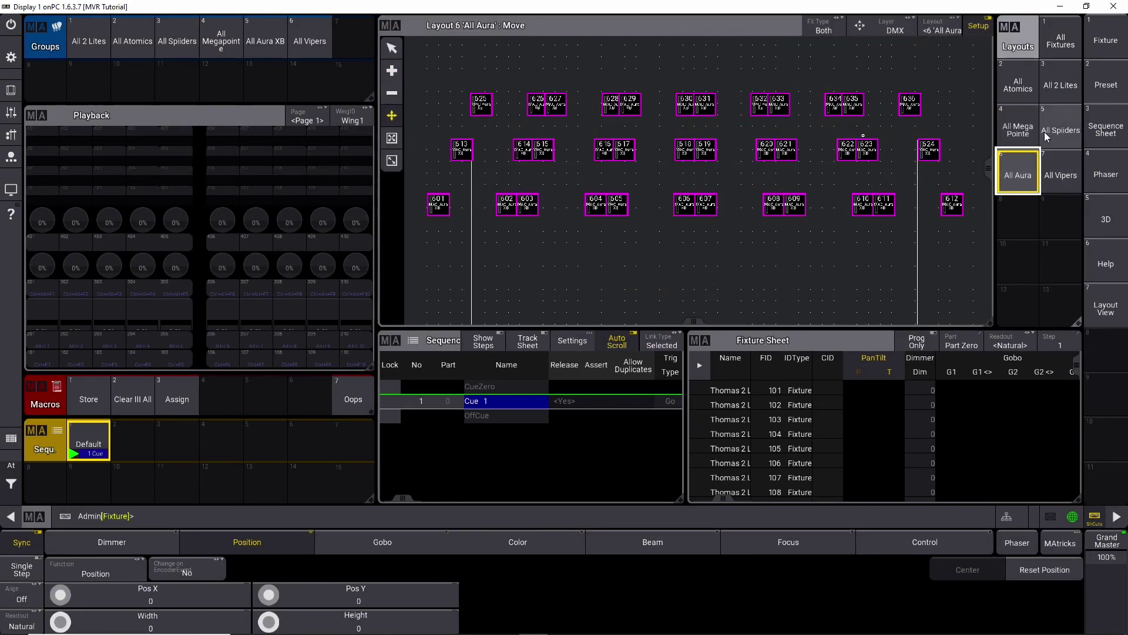
click(1014, 91)
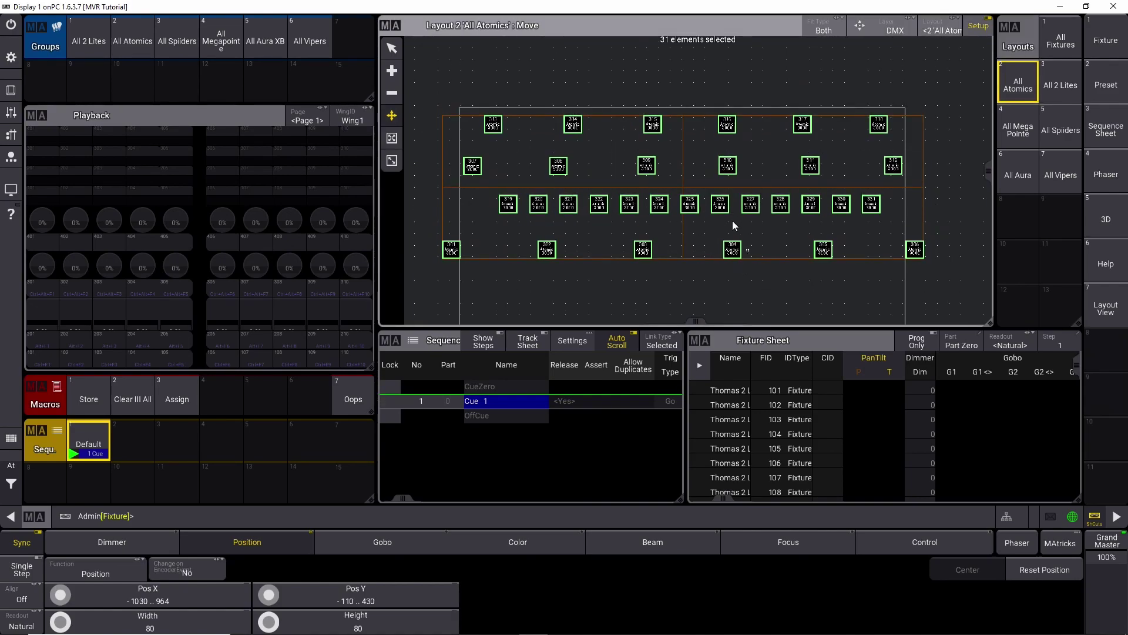
click(393, 74)
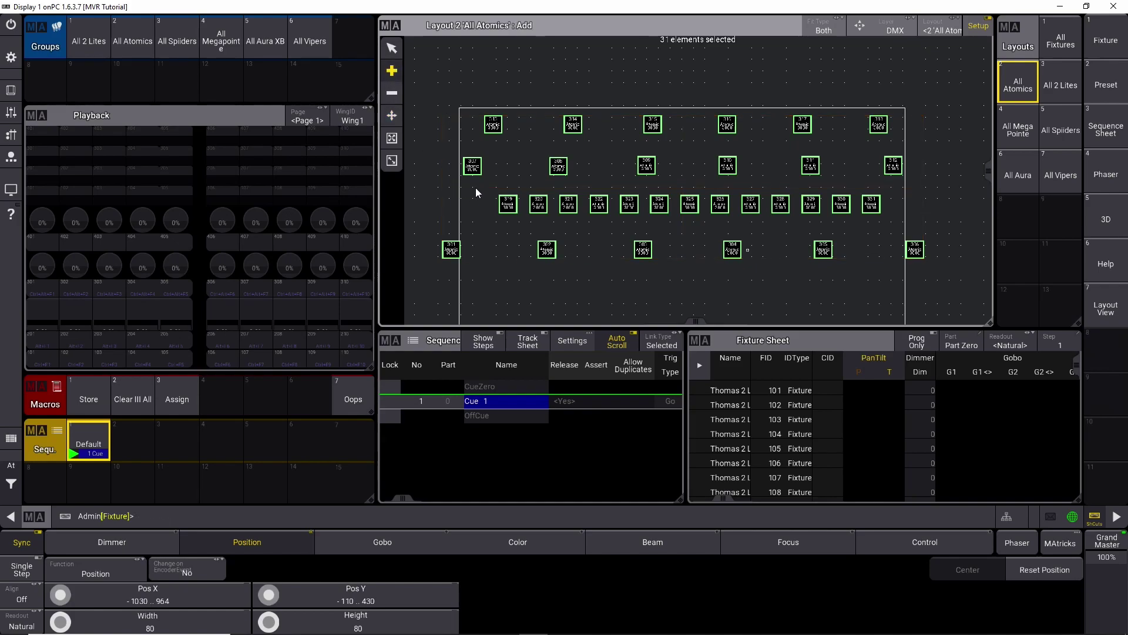
drag(463, 183, 909, 223)
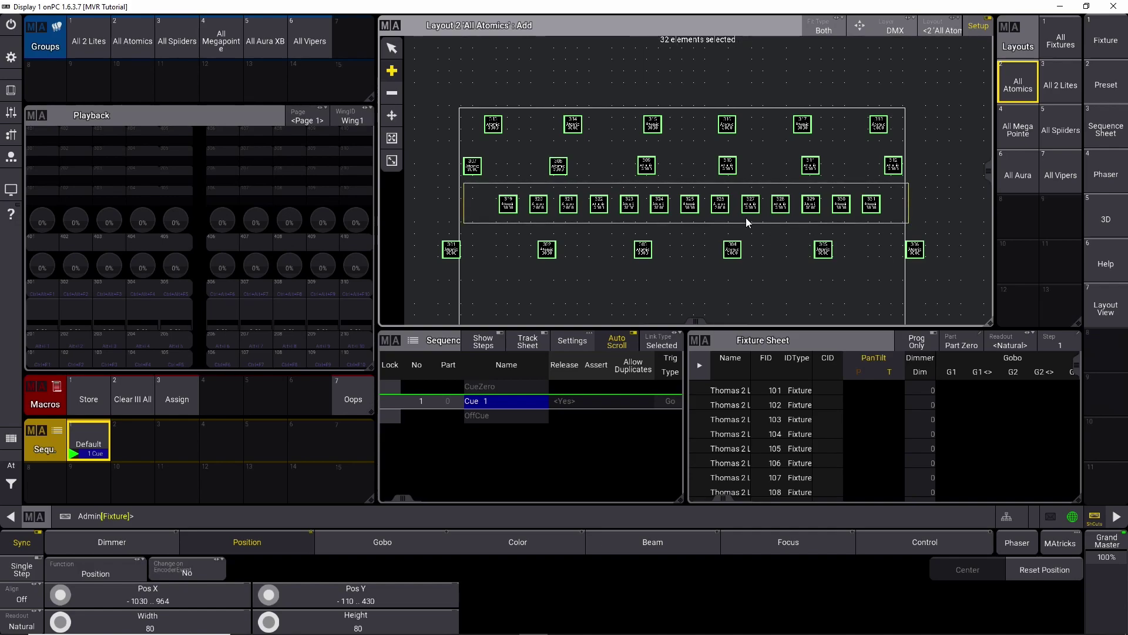
- Open the settings of the frame around fixtures 319 to 331 and set its custom text to Floor Atomics
right_click(553, 224)
click(602, 344)
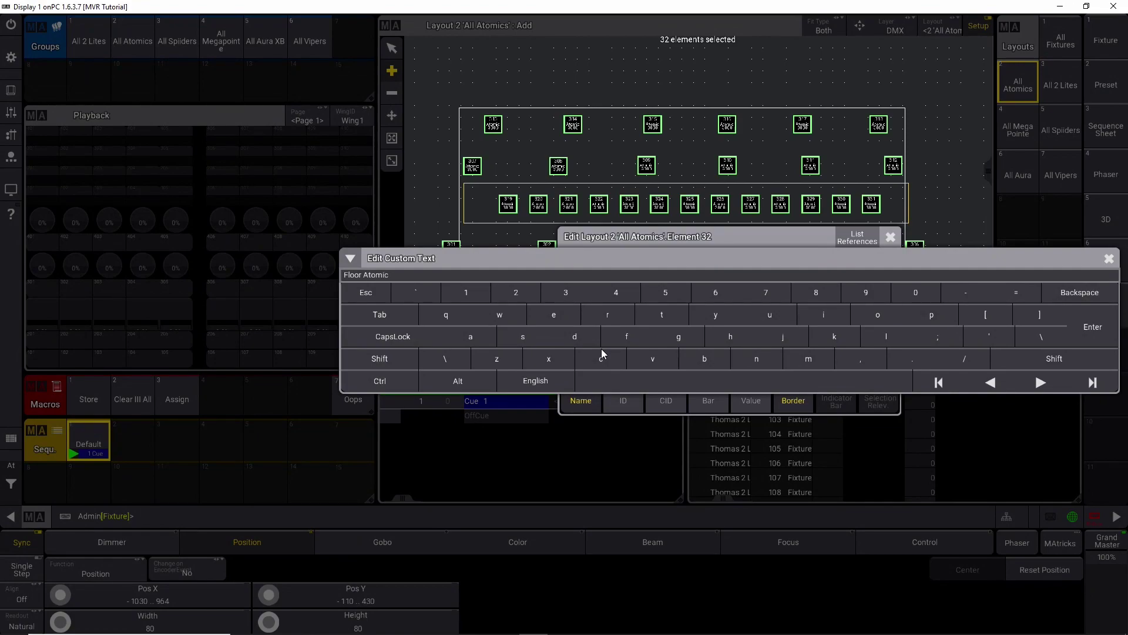
key(Return)
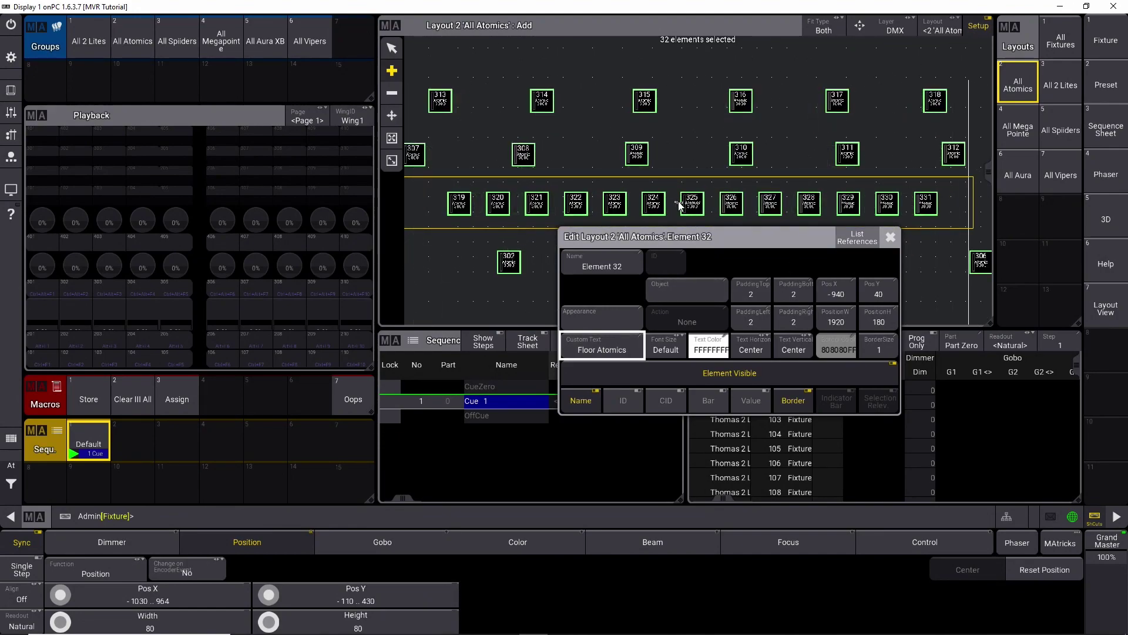
- Set the Floor Atomics text to font size 32 with Top vertical alignment and close the element settings
click(668, 351)
click(669, 352)
click(654, 506)
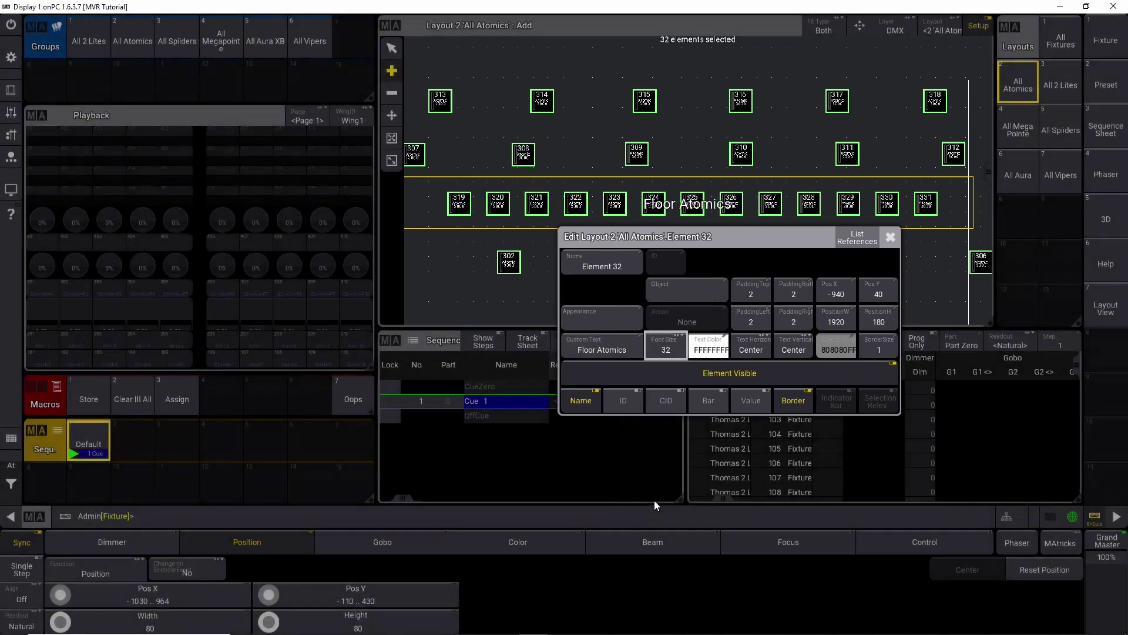
click(785, 348)
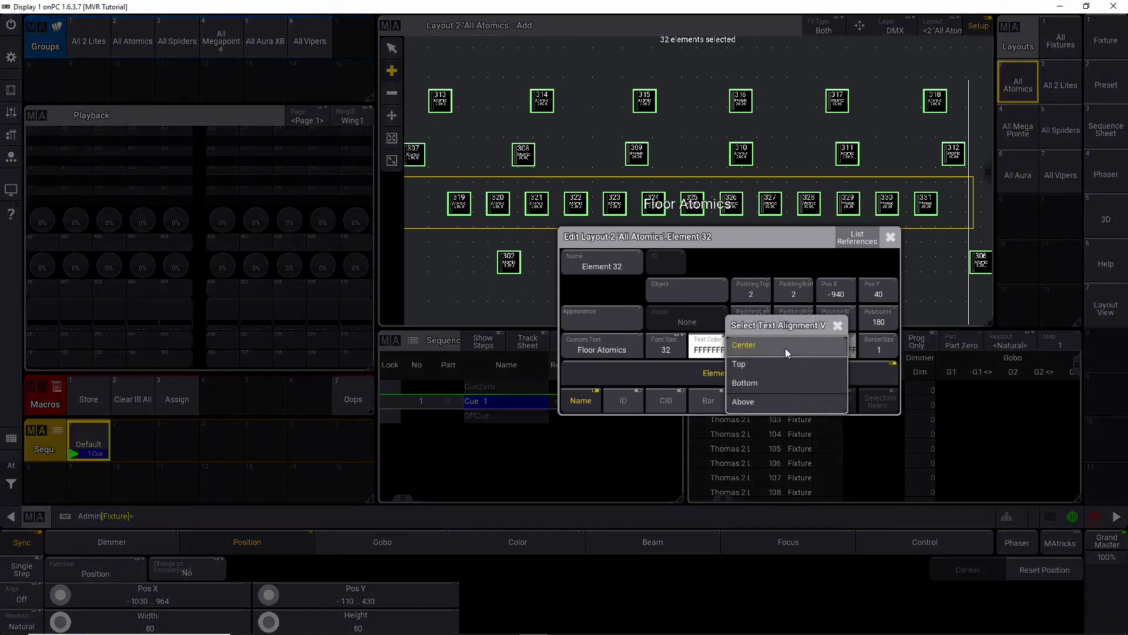
click(768, 368)
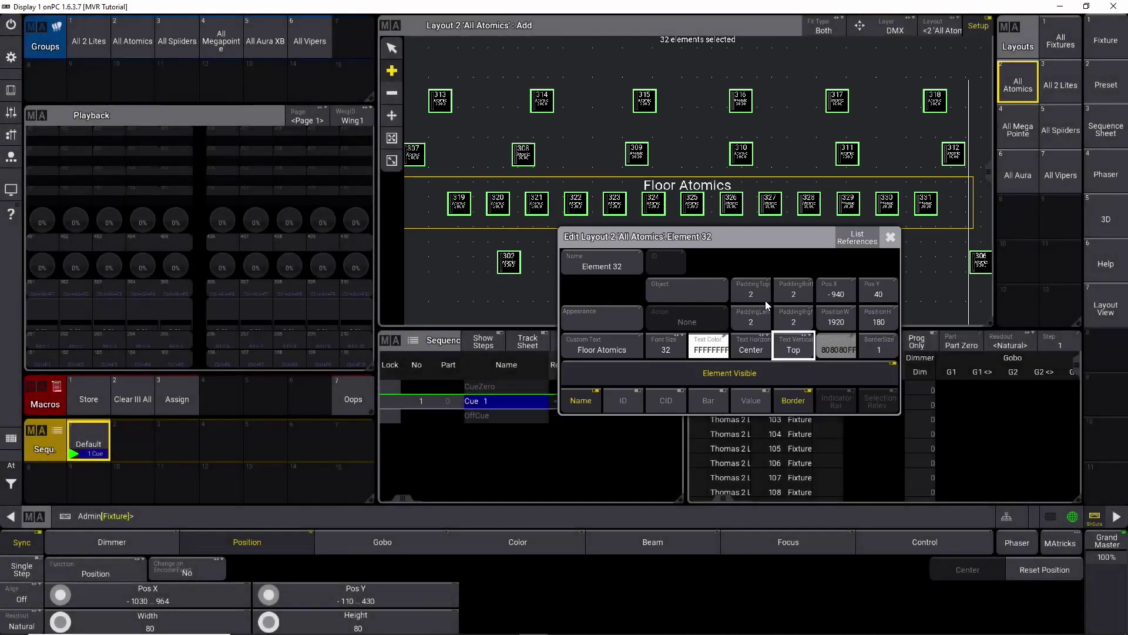
click(890, 237)
- Move the Floor Atomics frame slightly upward around its fixture row and leave the layout's setup mode
click(771, 174)
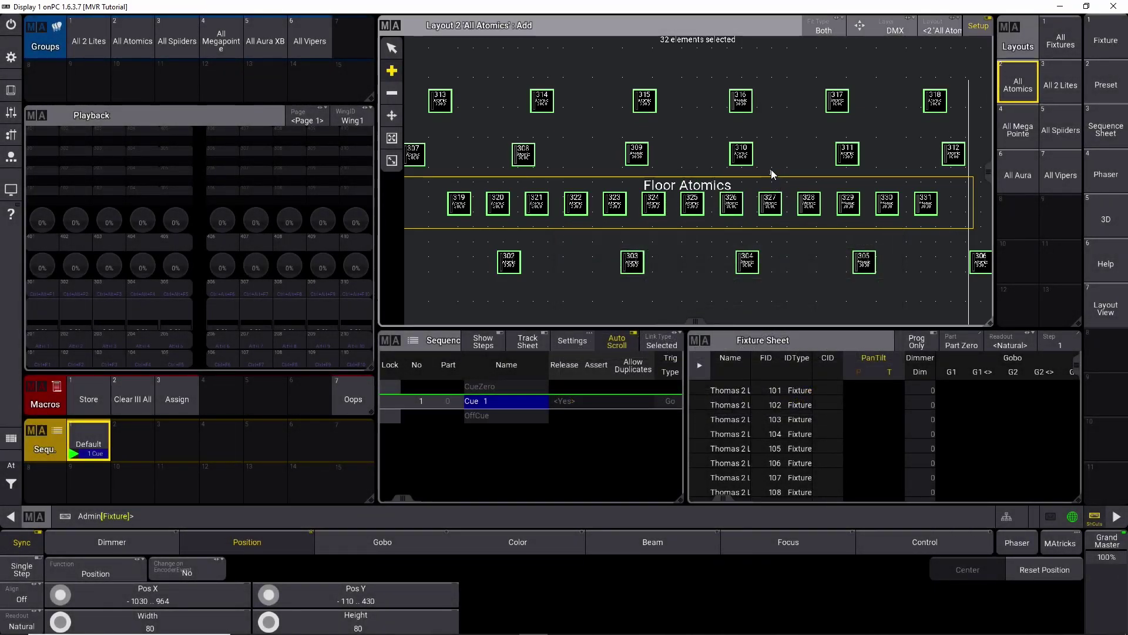
click(769, 174)
click(391, 93)
click(772, 173)
click(392, 115)
drag(704, 185, 701, 189)
click(713, 280)
click(703, 210)
click(706, 246)
scroll(707, 231, down, 2)
click(979, 23)
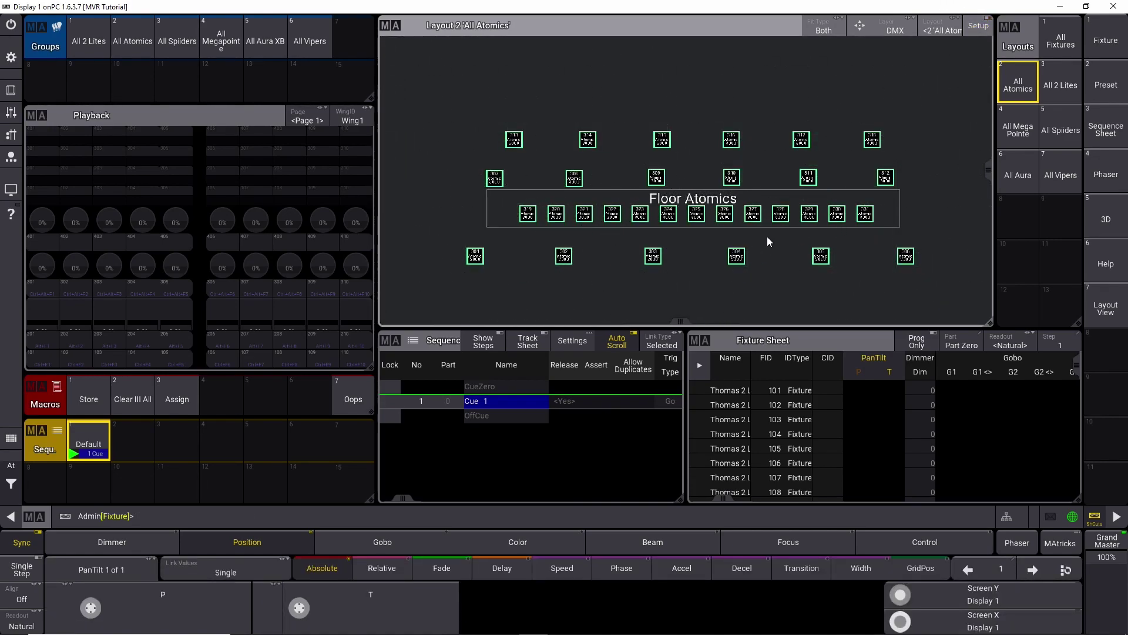
- Select all Atomic fixtures in the layout with selection areas and set their dimmer to full
drag(459, 110, 898, 182)
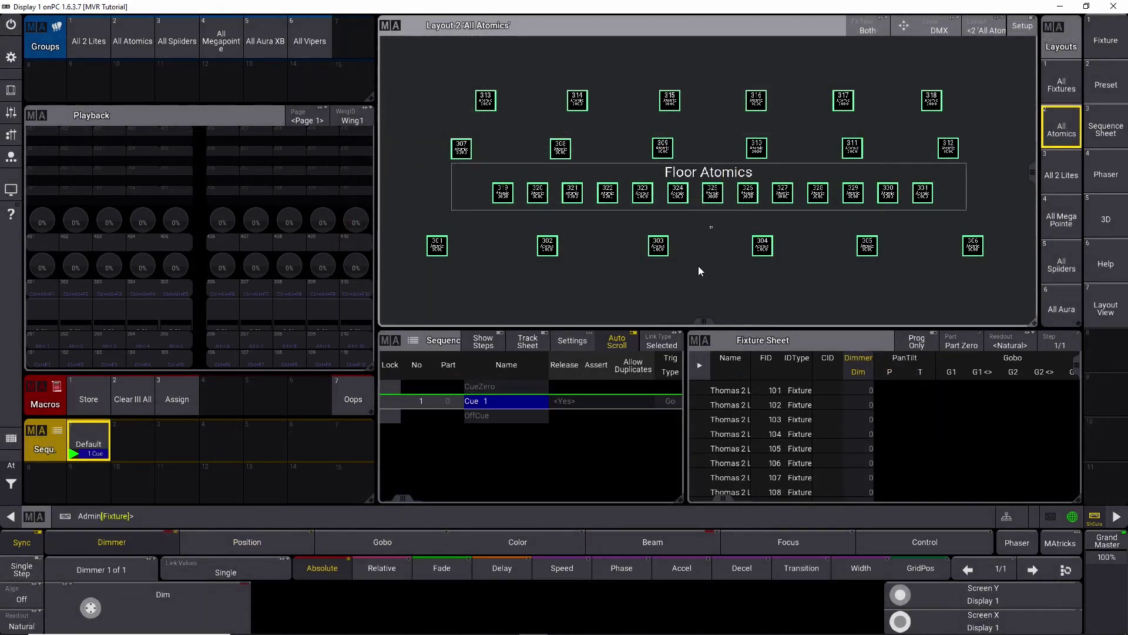
drag(440, 79, 959, 117)
drag(437, 133, 996, 290)
click(10, 465)
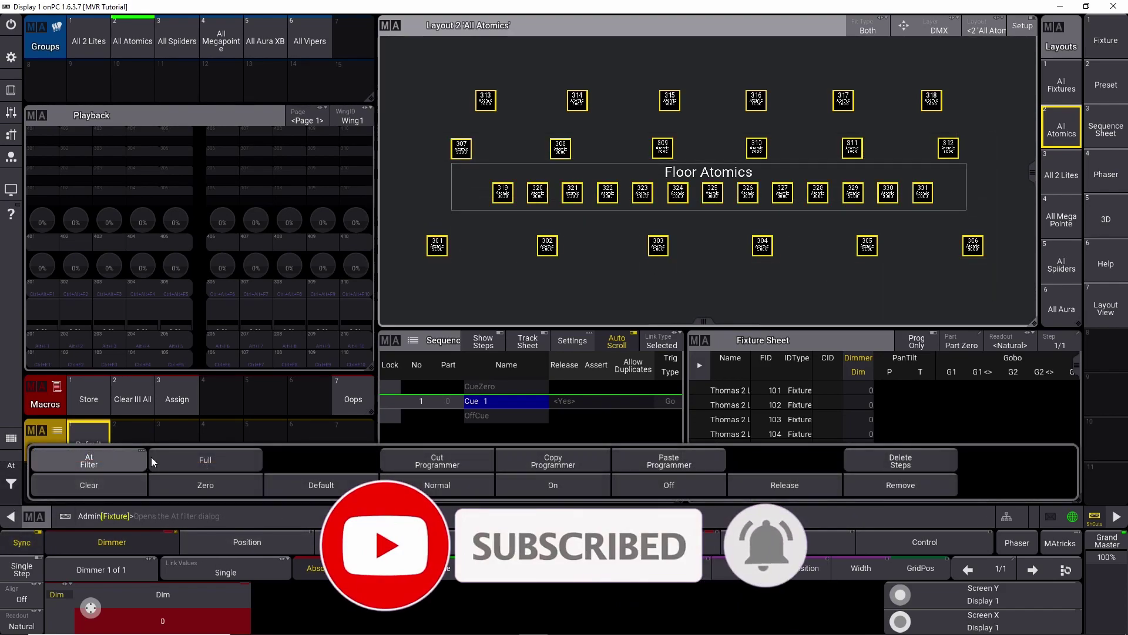
click(174, 459)
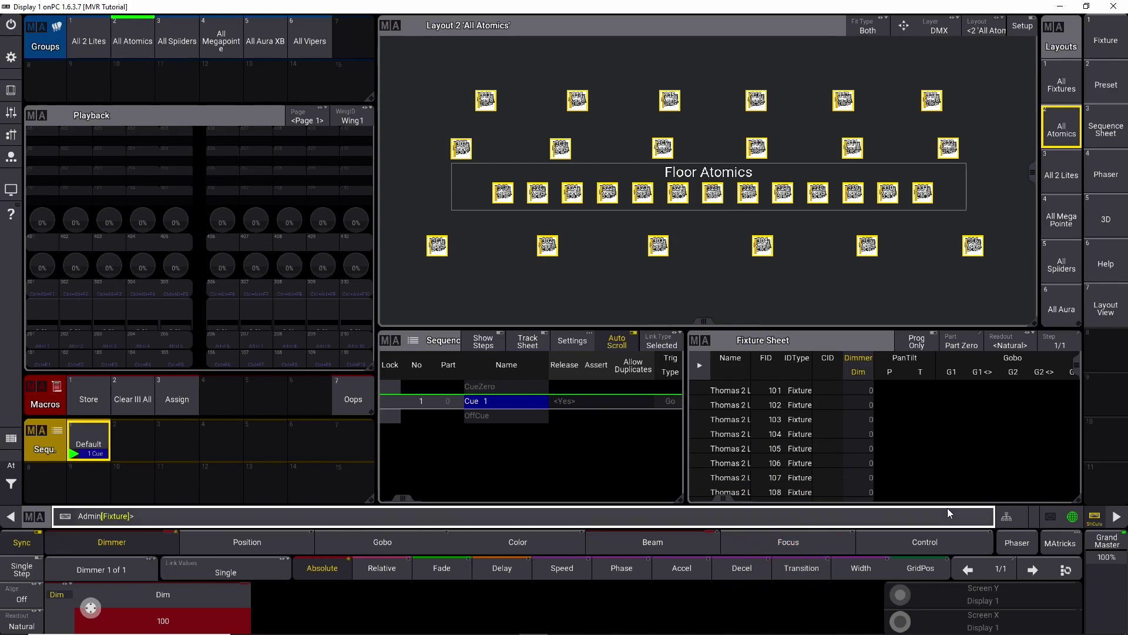
- Set the absolute dimmer value of the selected Atomics to 0 for phaser step 1
click(324, 569)
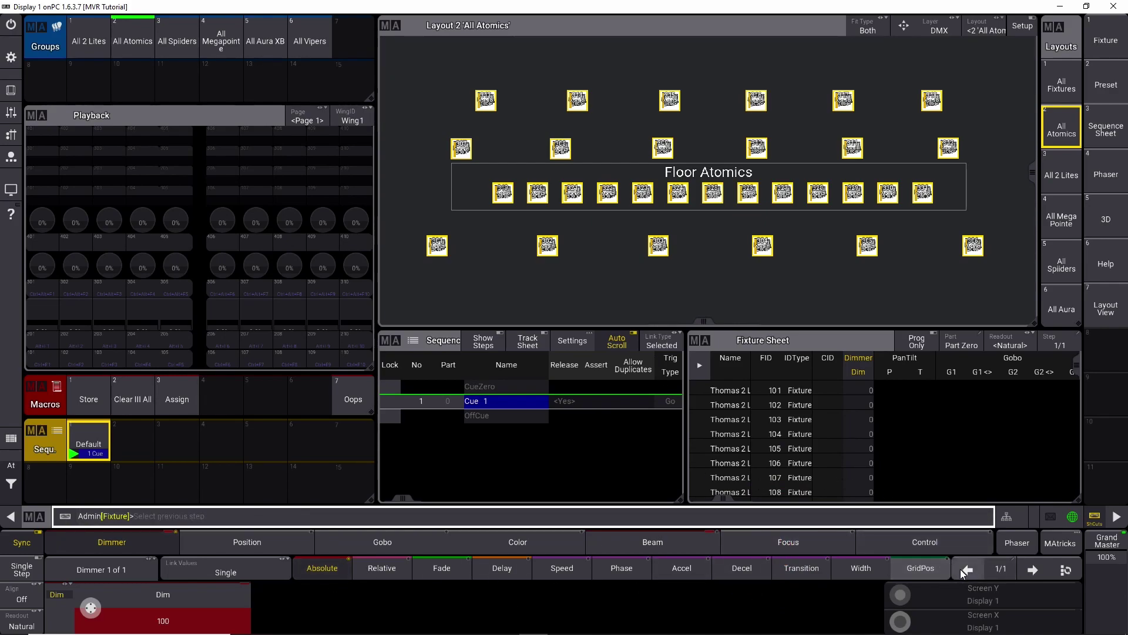
click(242, 627)
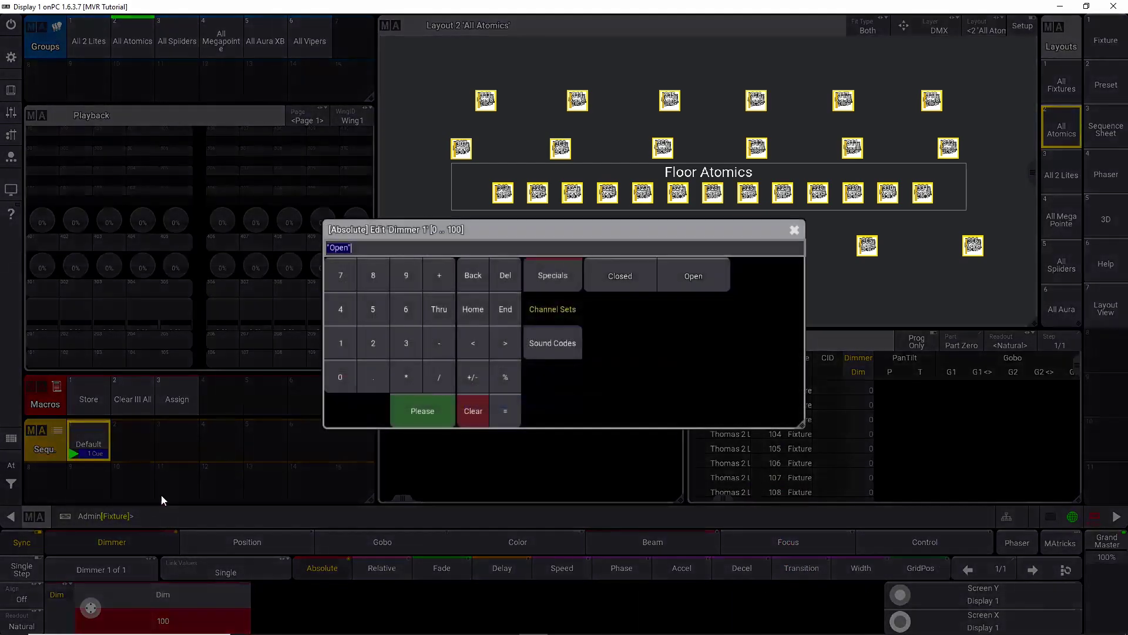
click(348, 390)
click(446, 419)
- Add a second phaser step for the selected Atomics with an absolute dimmer value of 100
click(1032, 569)
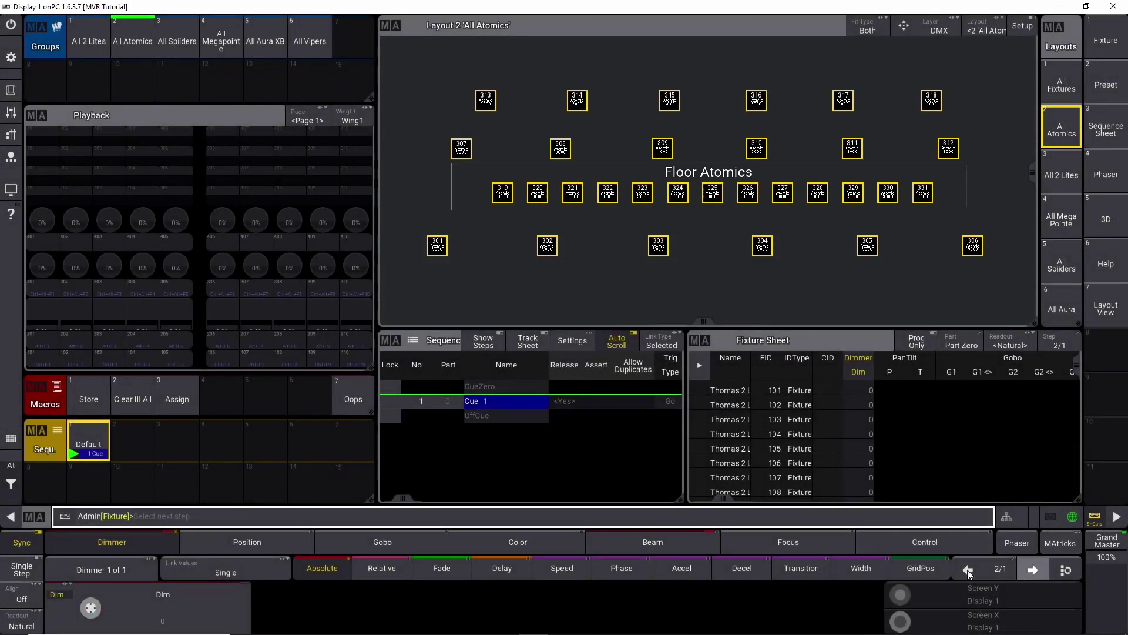
click(196, 617)
click(346, 351)
double_click(344, 377)
click(423, 411)
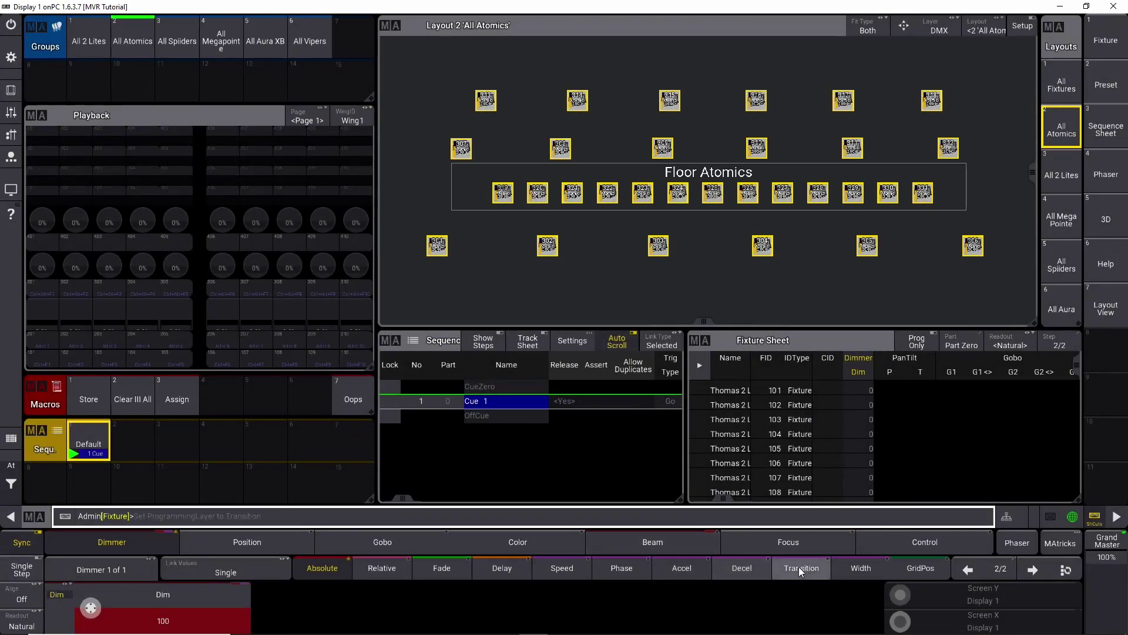
- Open the phase value of the selected Atomics' dimmer for editing
click(640, 569)
click(224, 616)
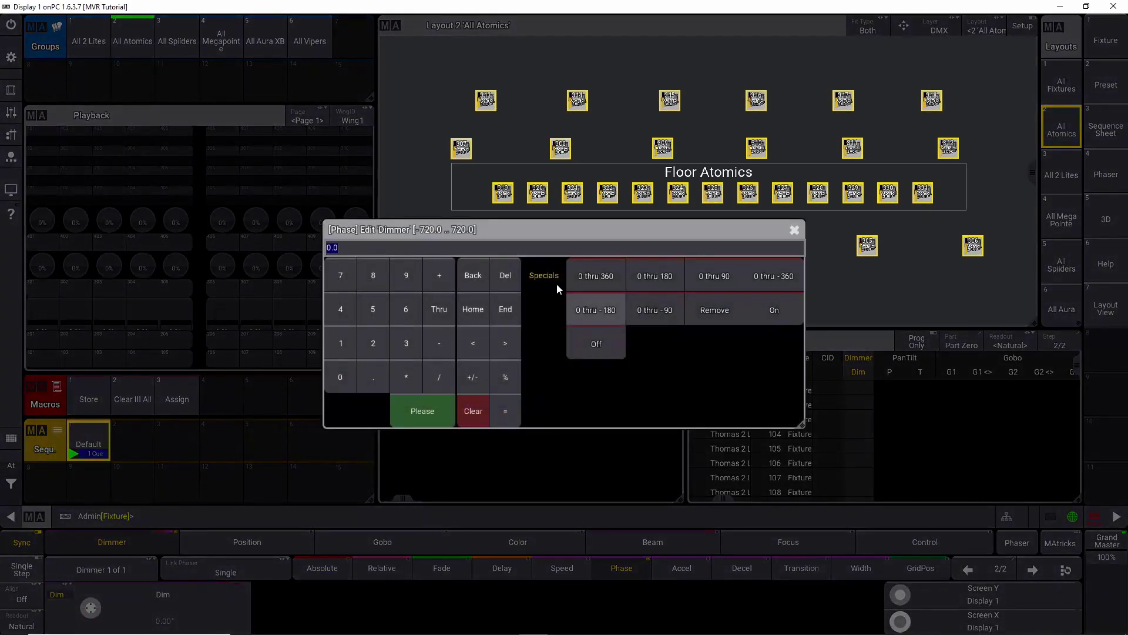